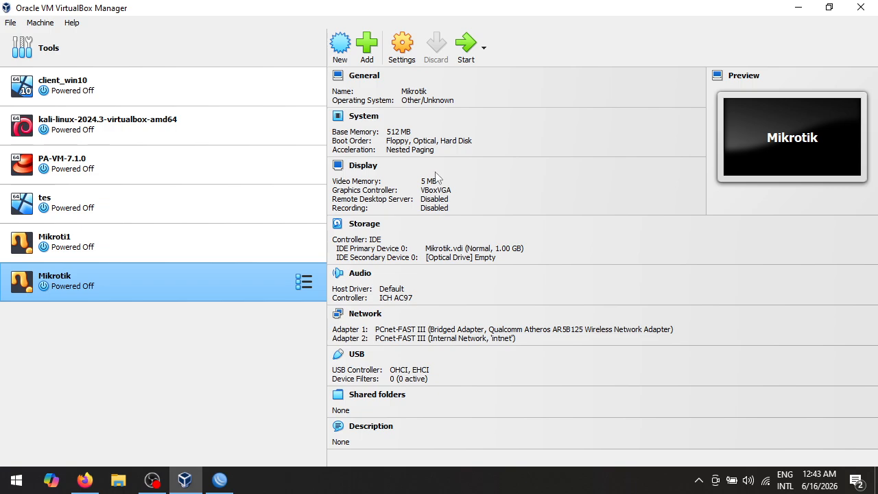
Review the Mikrotik virtual machine's network settings for Adapter 1 and Adapter 2
click(407, 53)
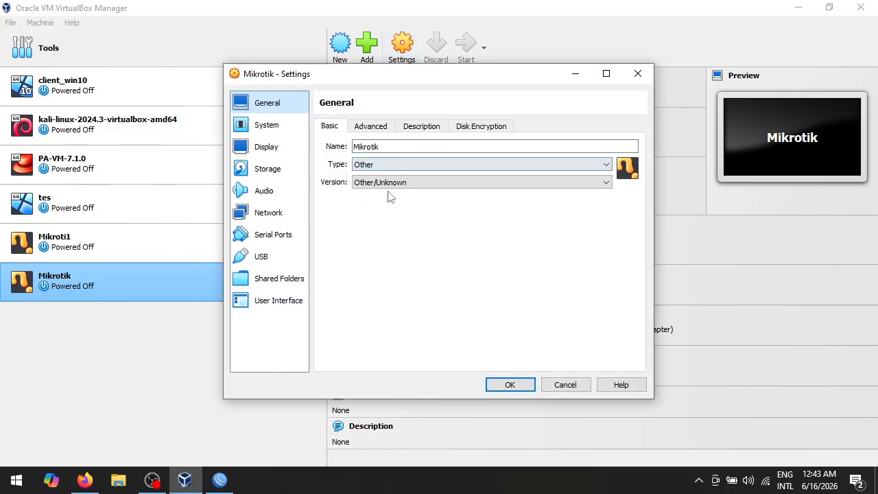
click(270, 218)
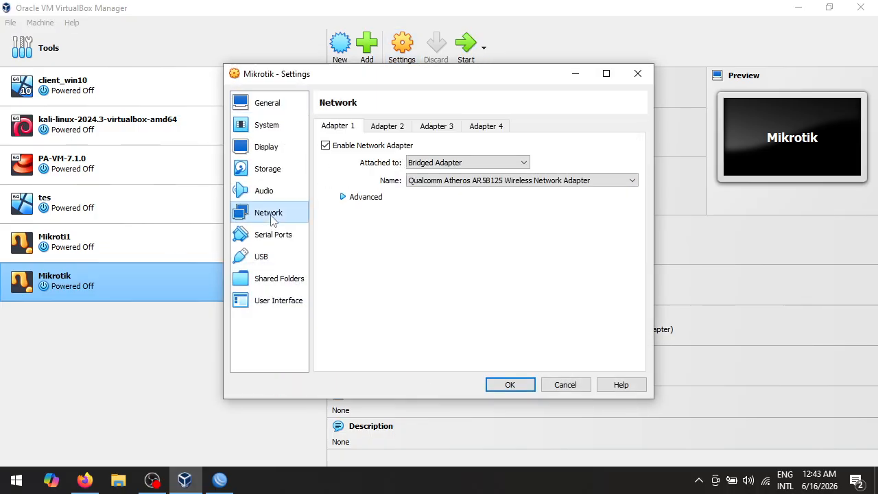
click(386, 127)
click(347, 131)
click(374, 129)
click(349, 128)
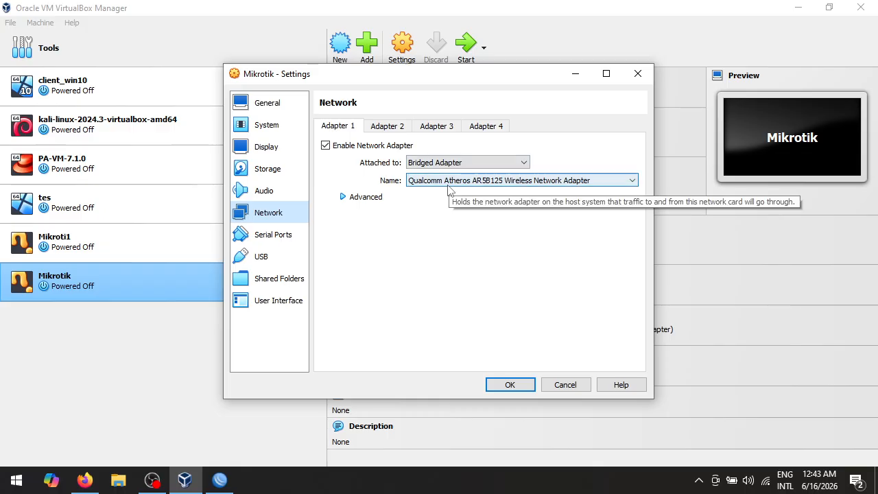
click(384, 127)
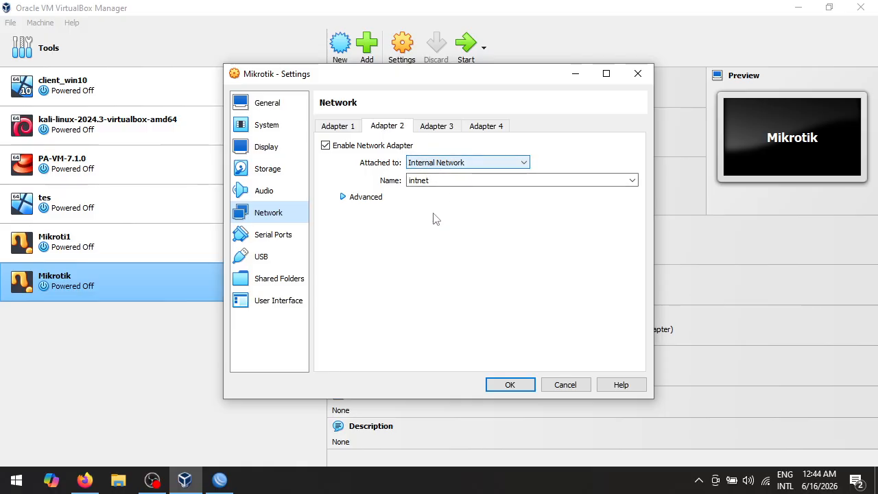
click(498, 386)
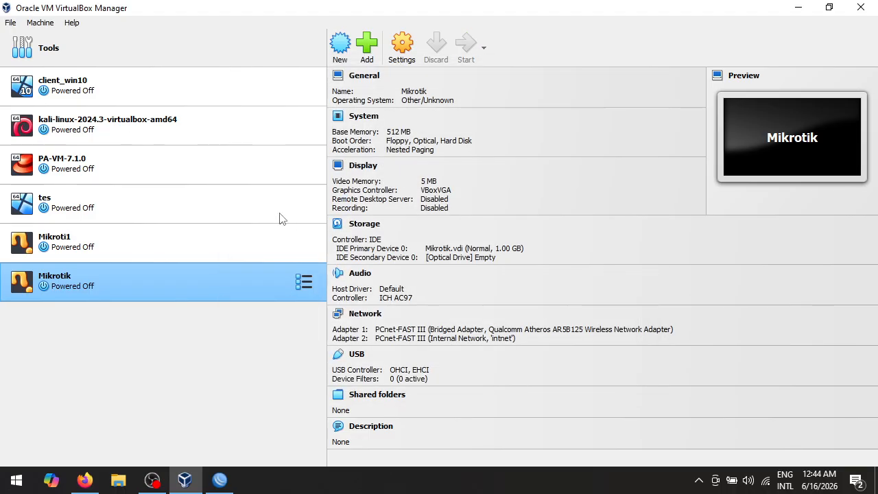
Review how Adapter 1 of the client_win10 virtual machine is attached to the network
click(86, 83)
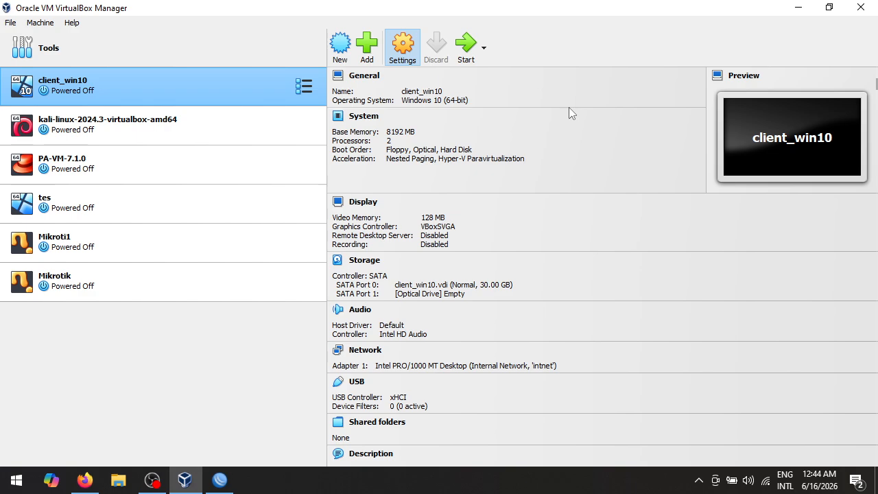
key(ctrl+s)
click(290, 215)
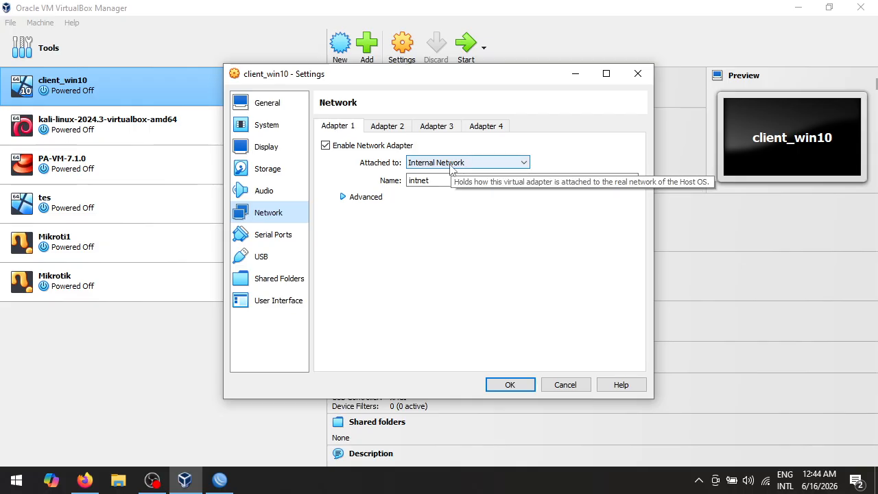
click(509, 385)
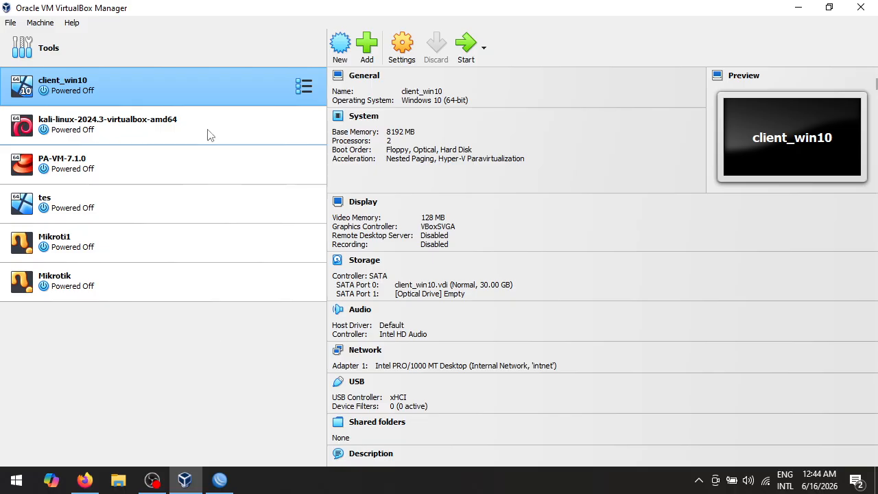
Start the client_win10 and Mikrotik virtual machines, and check the neighbor list in WinBox
click(466, 44)
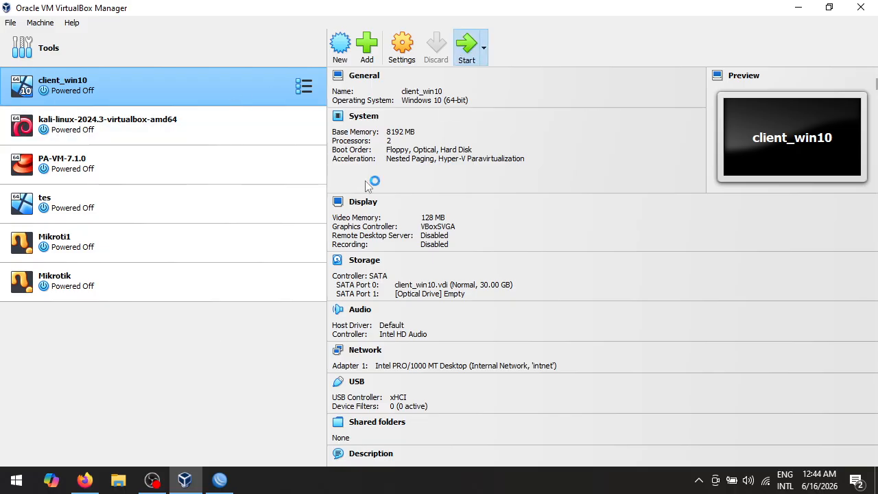
click(168, 276)
click(466, 44)
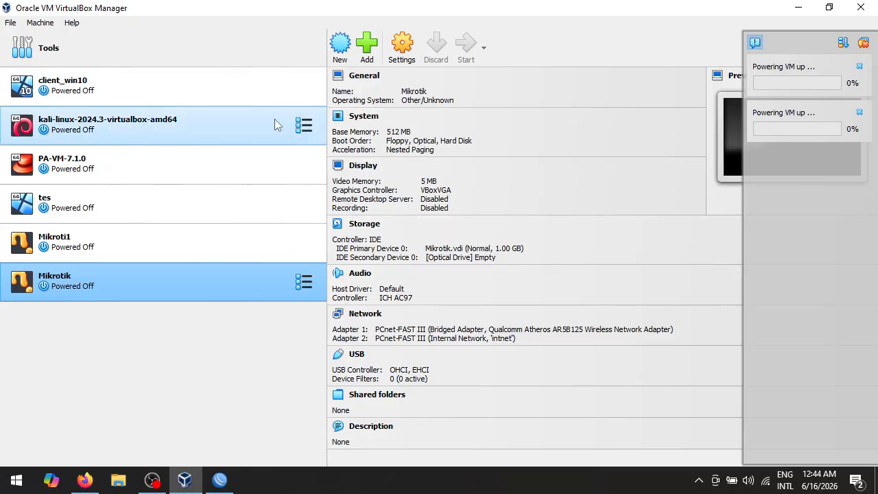
click(220, 482)
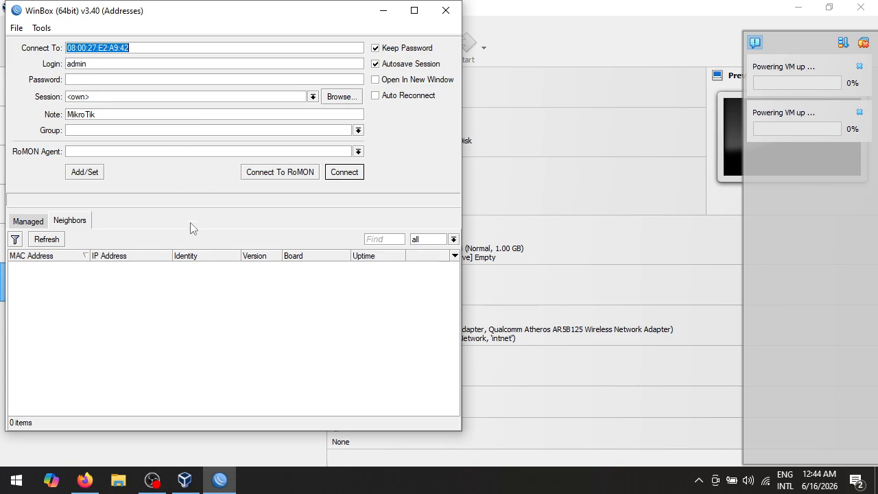
click(378, 17)
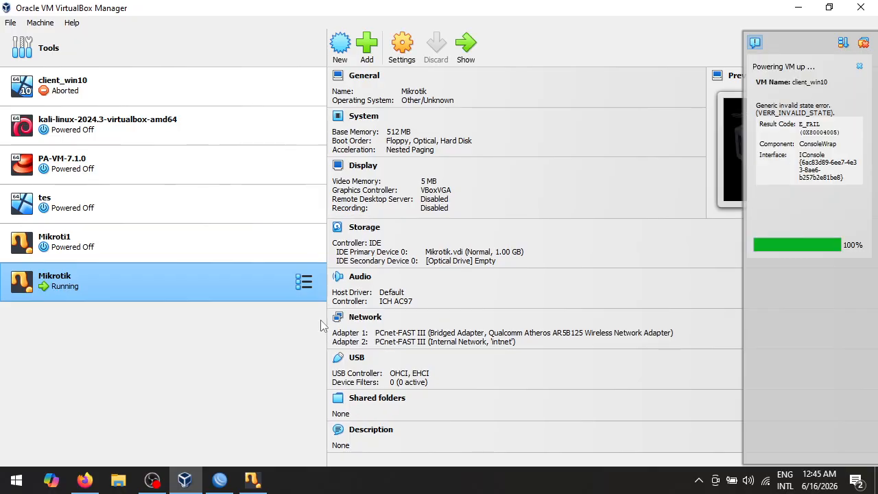
Start the aborted client_win10 virtual machine again and dismiss its old power-up error notification
click(115, 82)
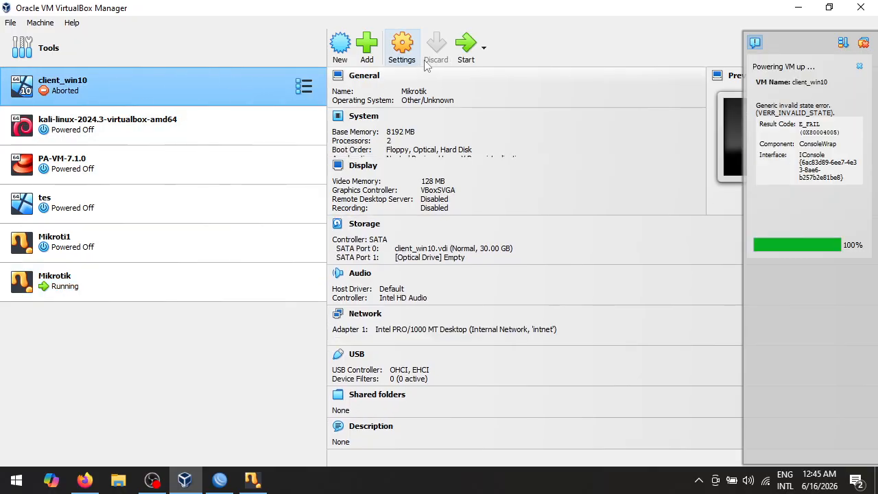
click(465, 45)
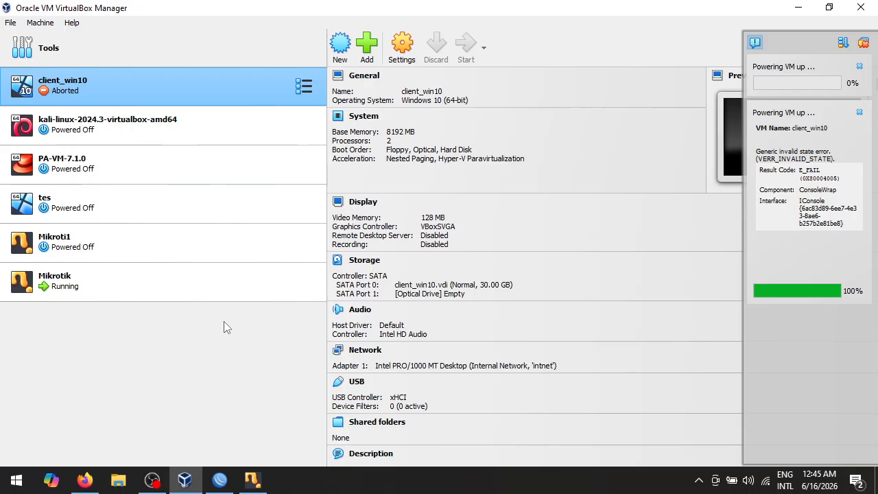
click(860, 113)
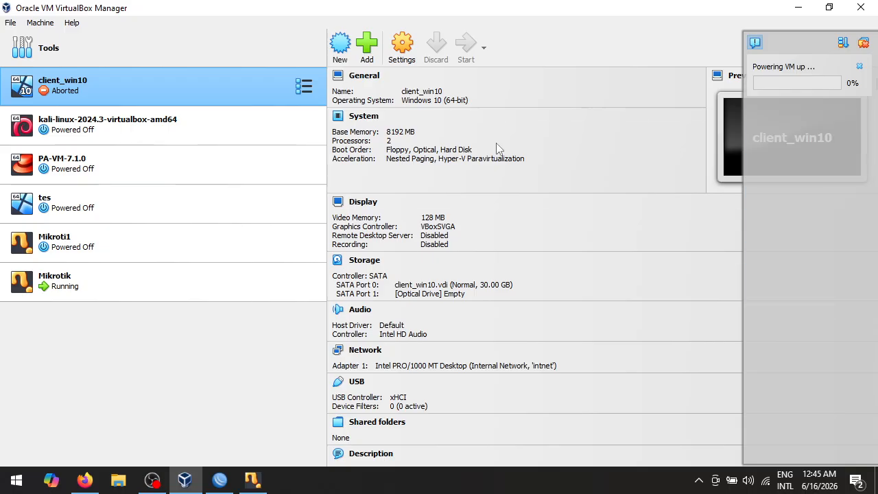
right_click(216, 87)
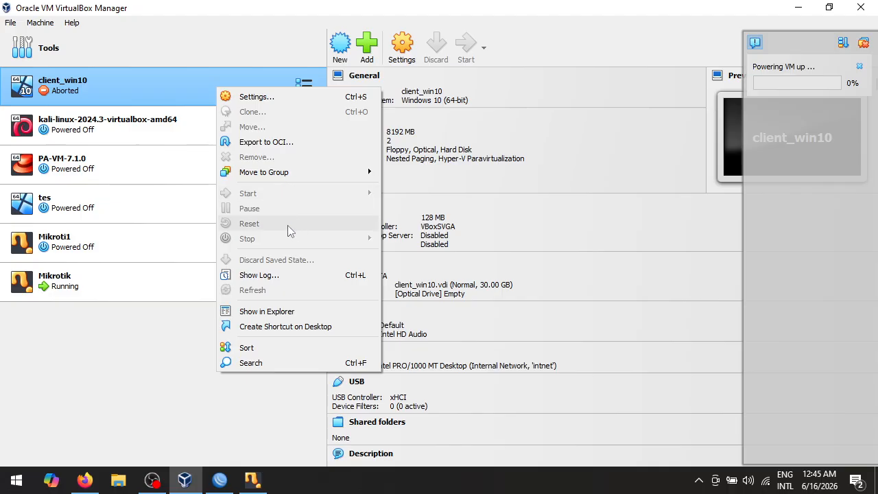
click(169, 94)
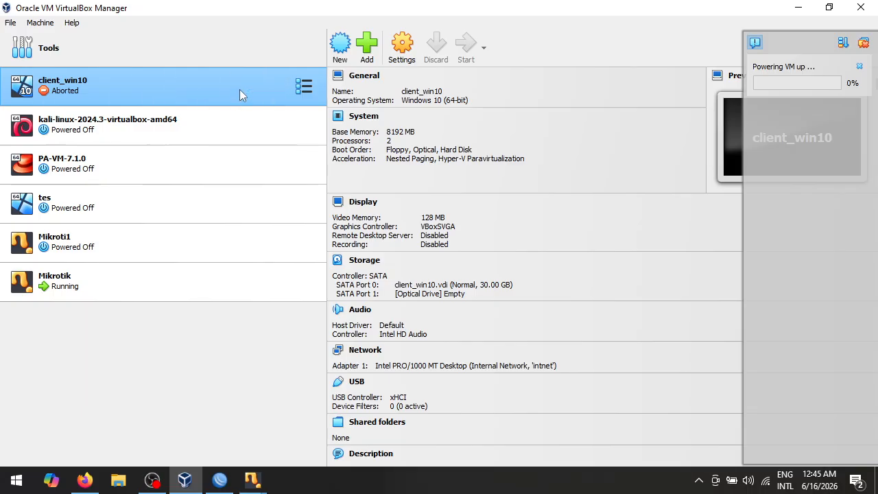
click(303, 88)
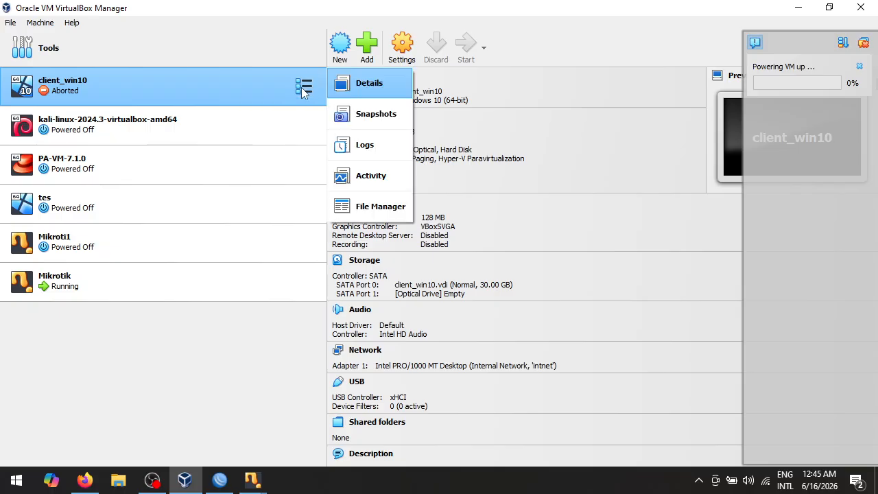
click(246, 87)
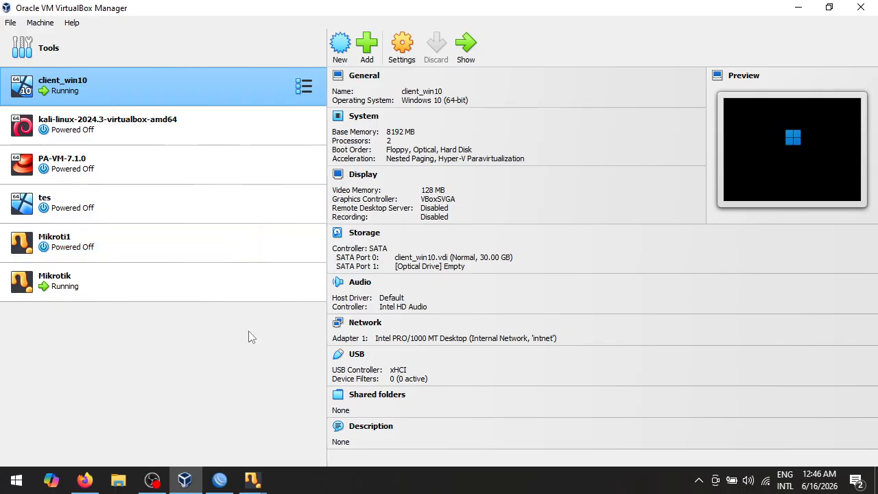
Bring up the running Mikrotik console window, clear its notifications and reposition it on the desktop
click(251, 480)
click(227, 429)
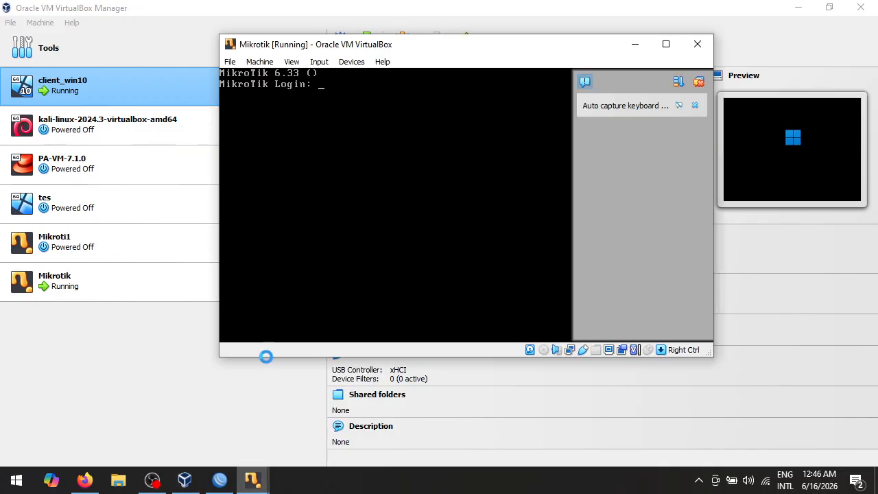
click(700, 82)
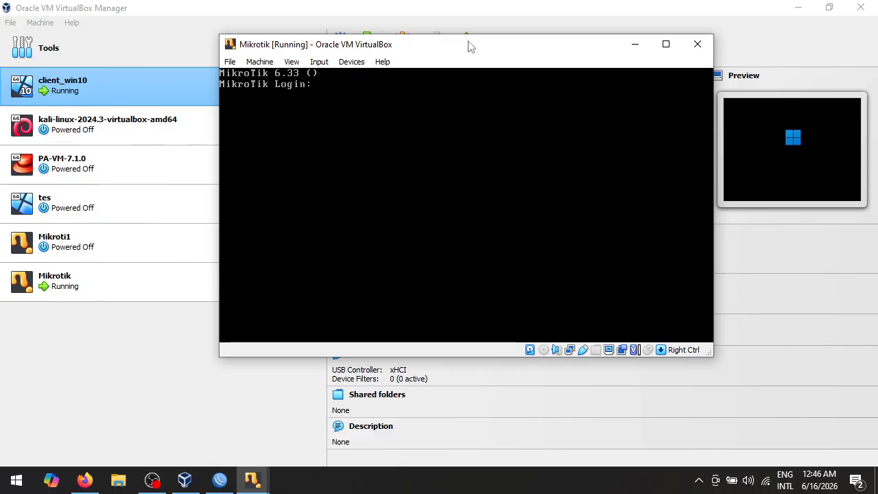
drag(467, 43, 467, 137)
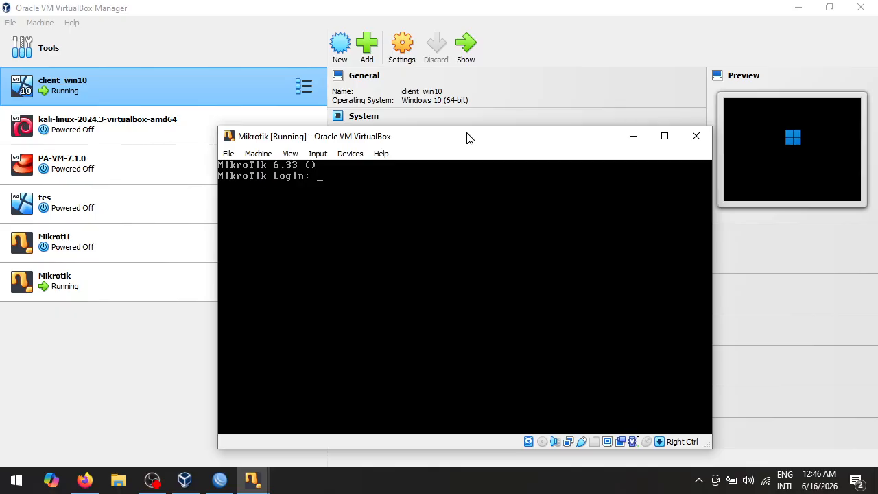
drag(467, 138, 476, 78)
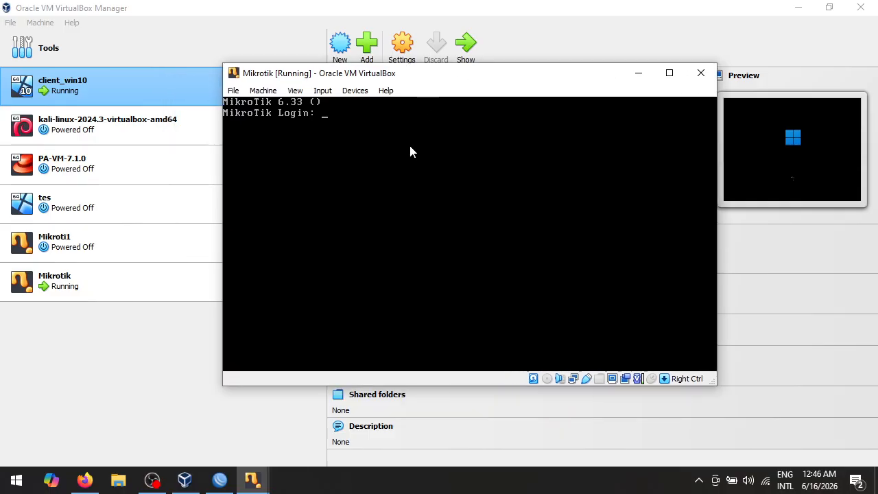
Switch to WinBox, connect to the MikroTik neighbor 08:00:27:E2:A9:42 as admin, and close the RouterOS welcome message
click(226, 479)
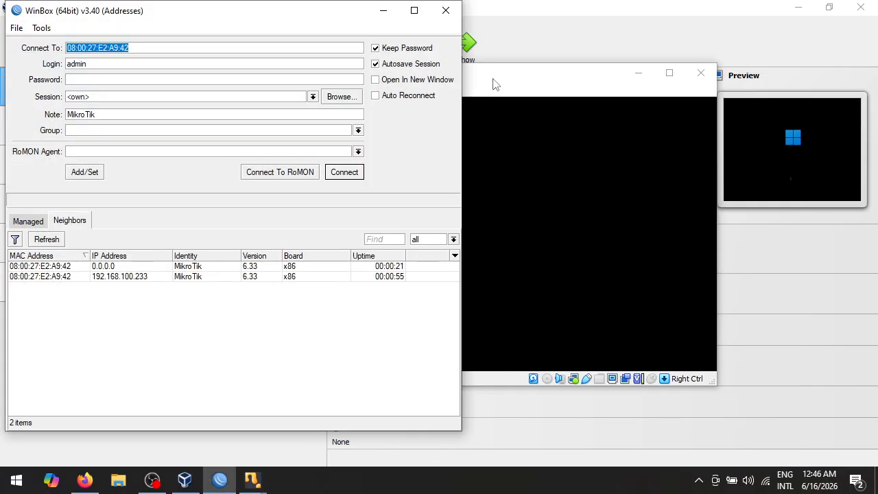
click(495, 82)
drag(498, 82, 692, 86)
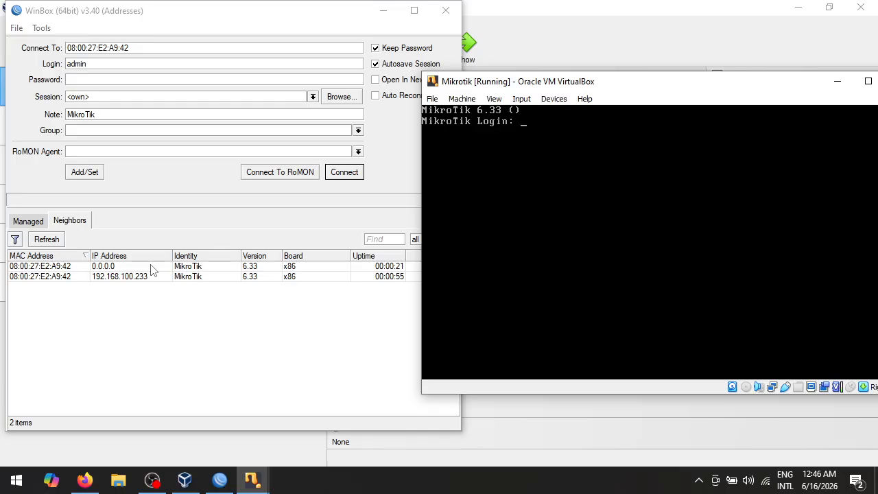
click(56, 270)
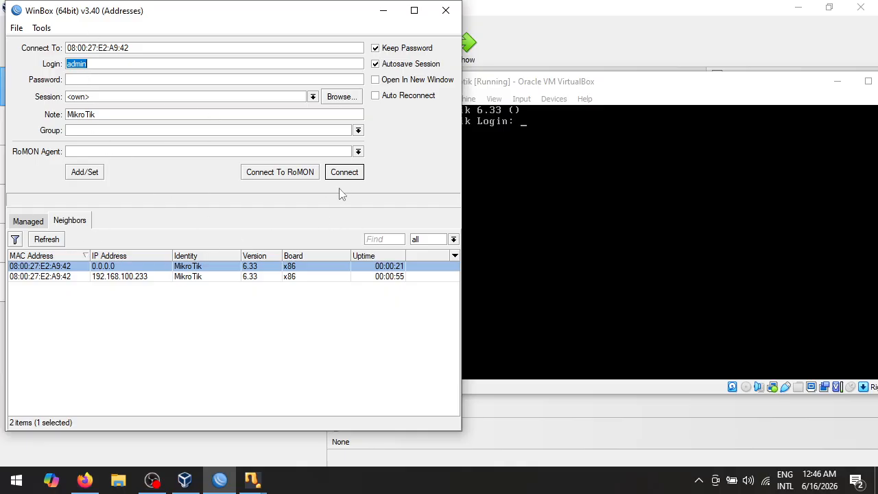
drag(554, 87, 623, 82)
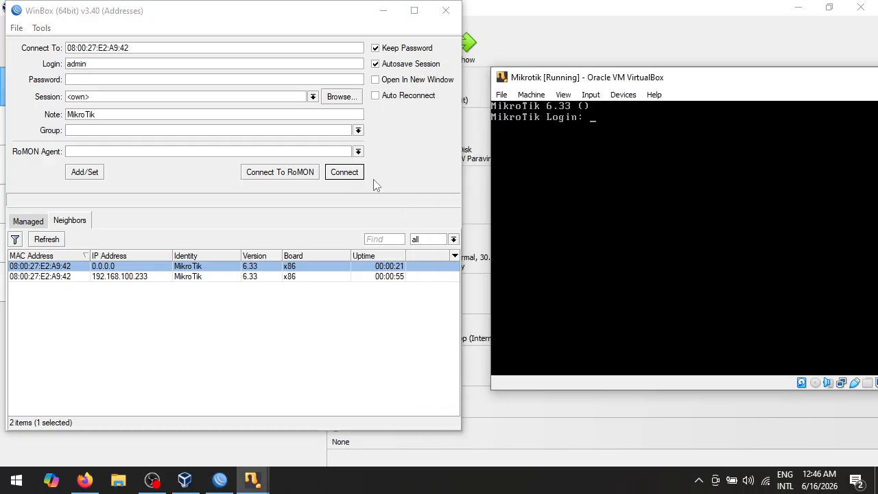
click(349, 173)
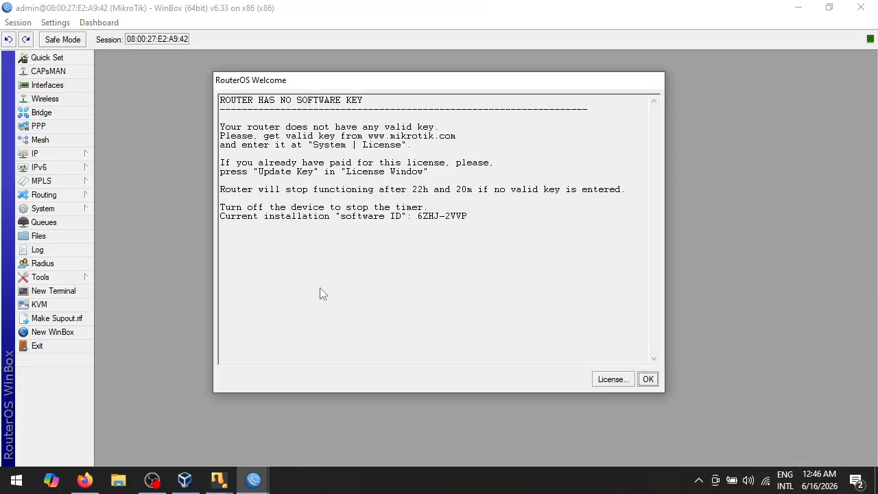
click(647, 378)
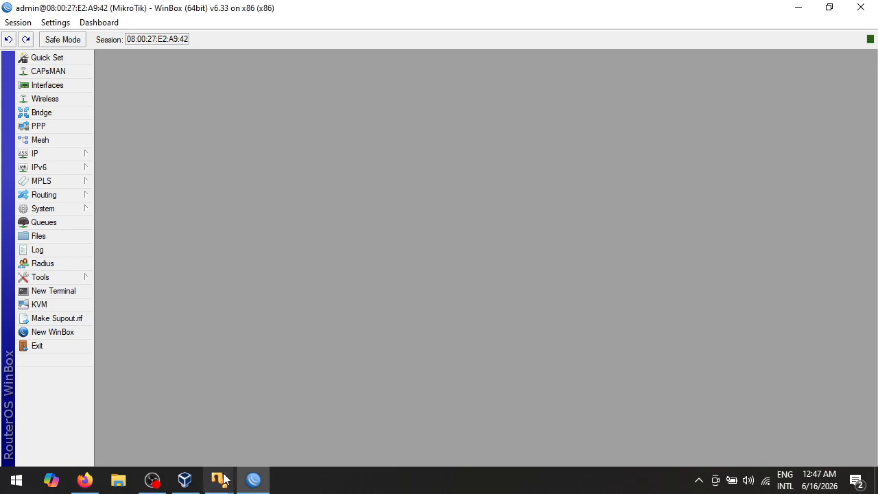
Check the client_win10 virtual machine's startup, clearing its notifications, and minimize its window
mouse_move(218, 480)
click(272, 442)
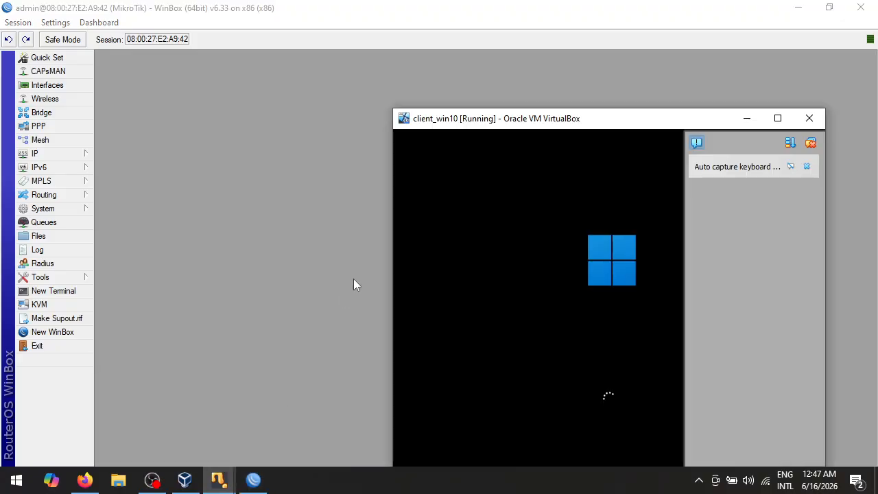
click(810, 144)
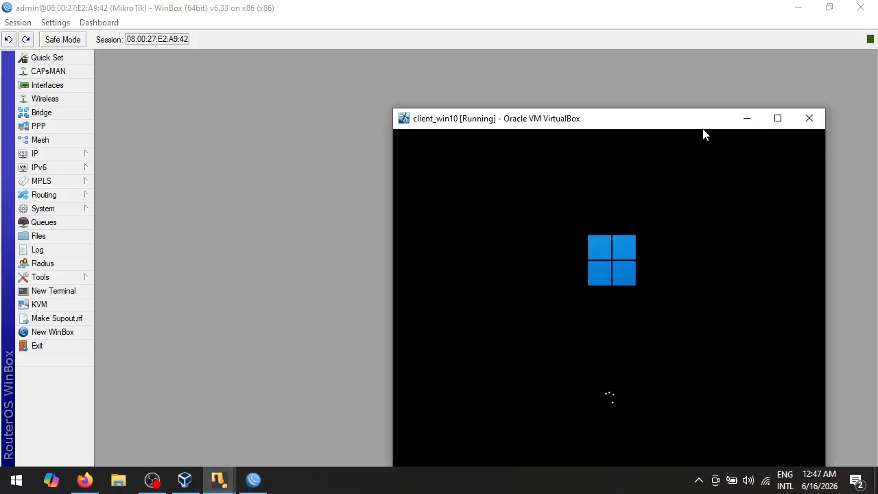
drag(694, 123, 625, 43)
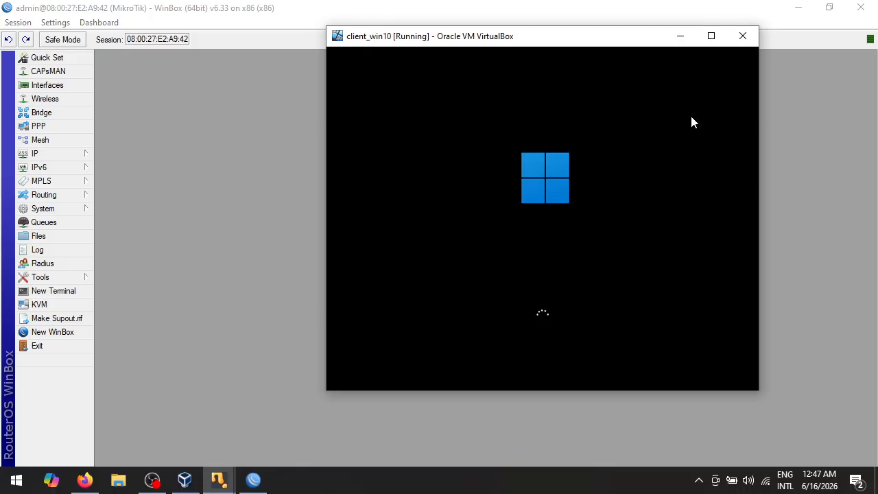
click(680, 36)
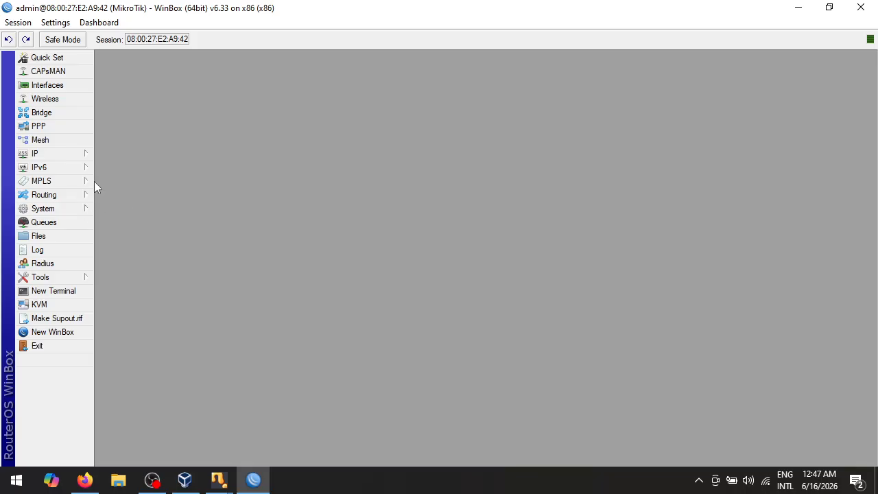
Open the router's Interface List and inspect the ether1 and ether2 entries
click(52, 87)
click(386, 141)
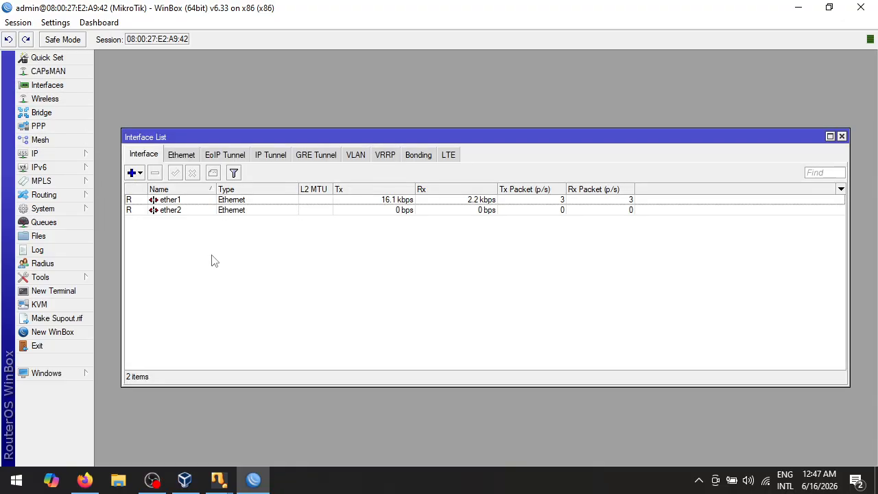
click(179, 204)
click(181, 213)
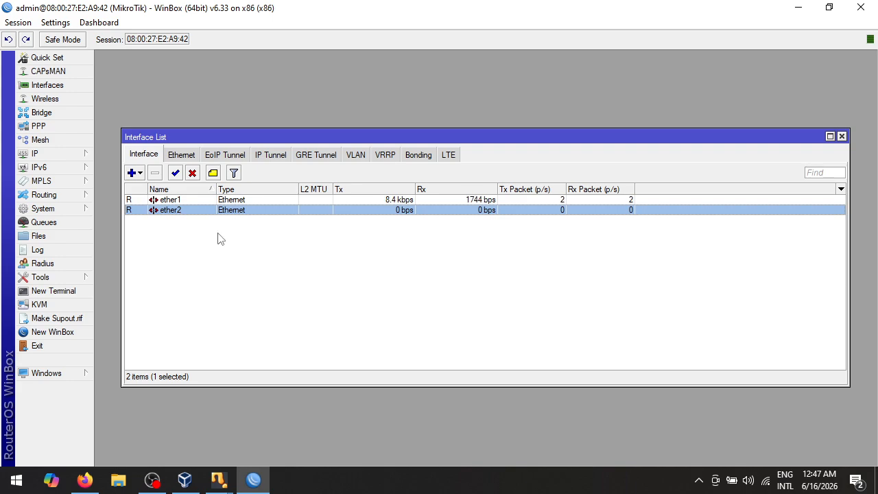
Open the router's DHCP Client list, select the ether1 entry and widen the window to inspect it
mouse_move(501, 139)
mouse_down()
mouse_move(526, 110)
mouse_move(492, 109)
mouse_move(507, 131)
mouse_up()
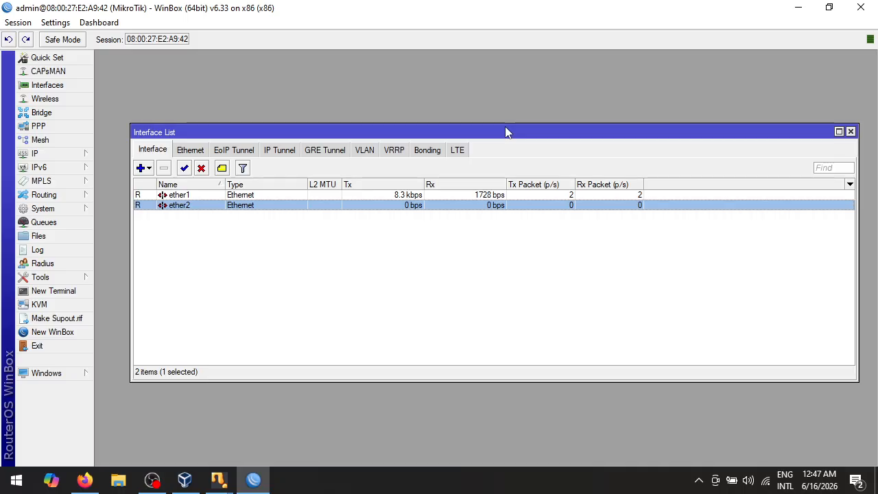
click(72, 158)
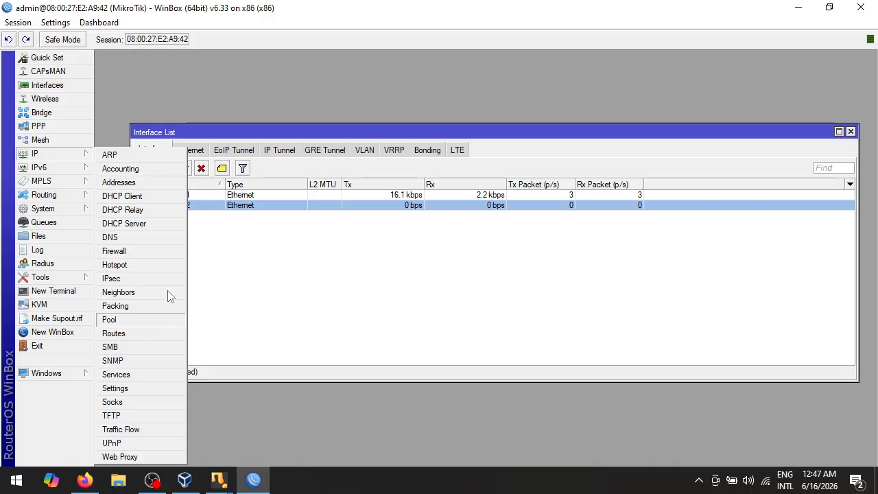
click(131, 197)
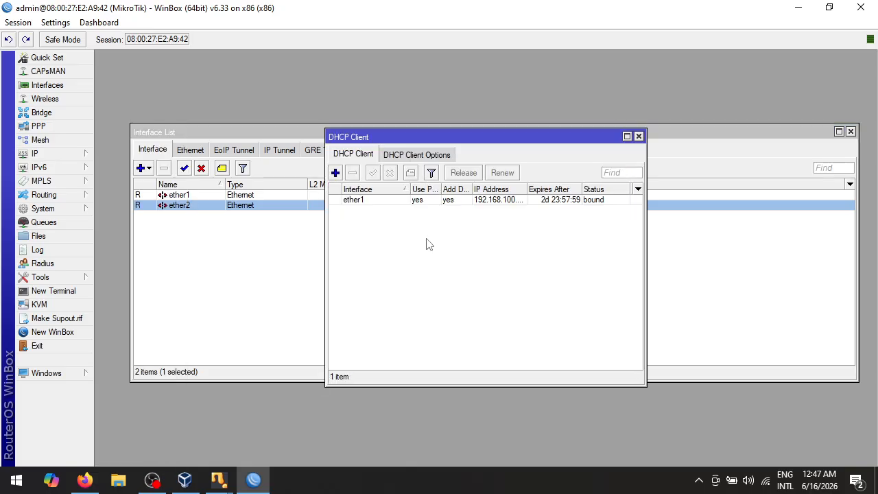
click(400, 203)
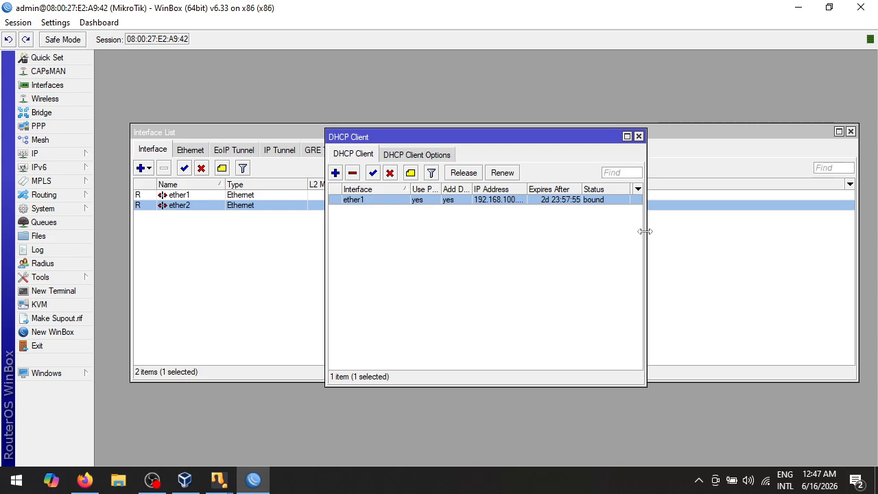
drag(641, 233, 691, 227)
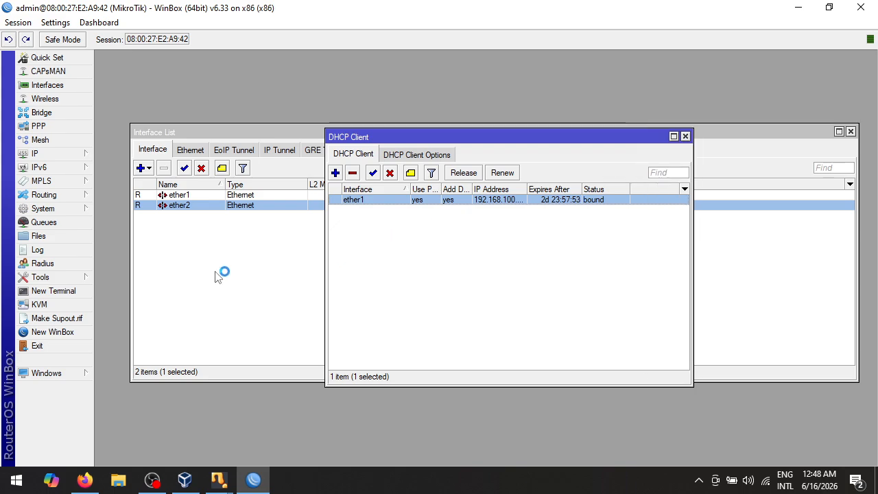
Test the router's internet access by pinging google.com from a new terminal, and close the terminal and DHCP Client windows
click(87, 293)
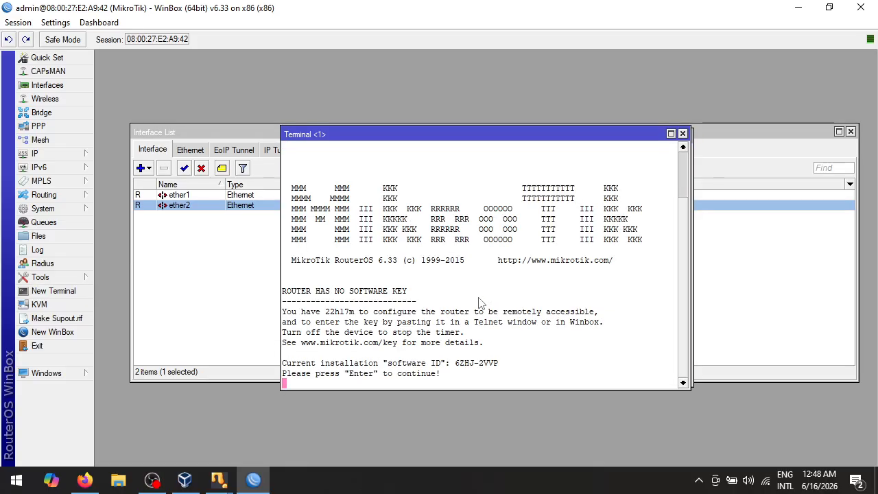
key(Return)
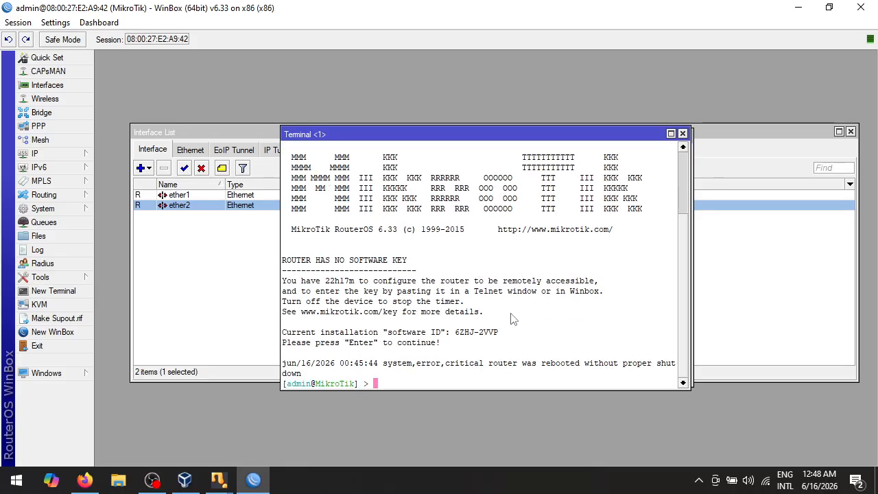
text(ping google.com)
key(Return)
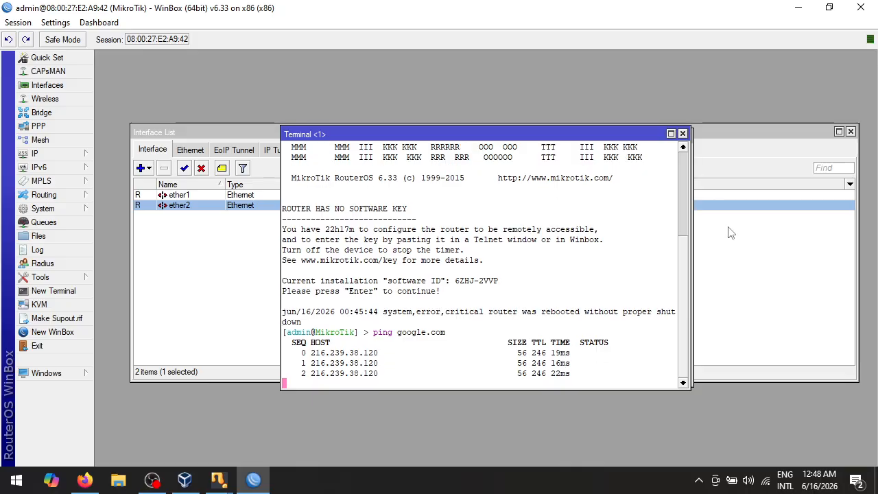
click(682, 133)
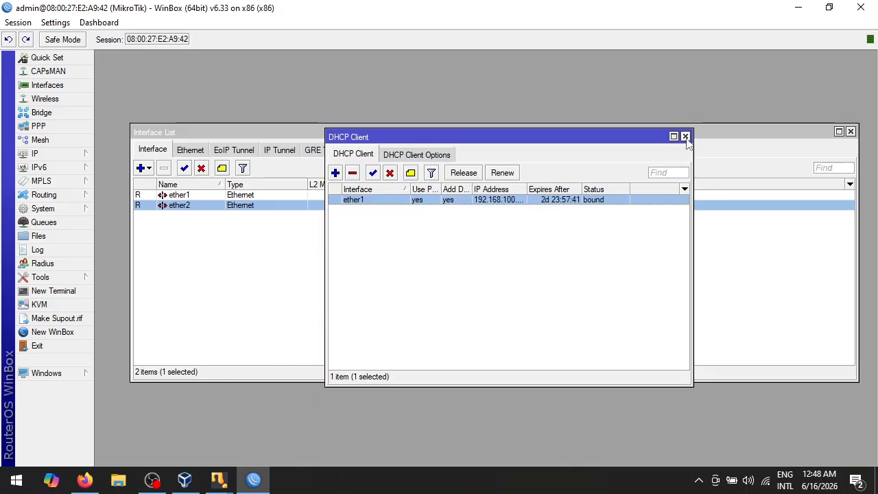
click(684, 136)
drag(567, 134, 581, 104)
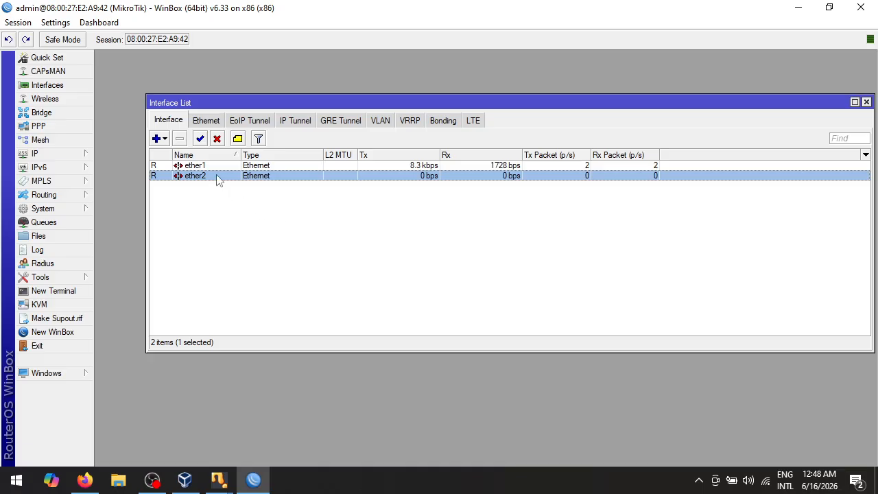
Check the boot progress of the client_win10 virtual machine and minimize its window
click(221, 483)
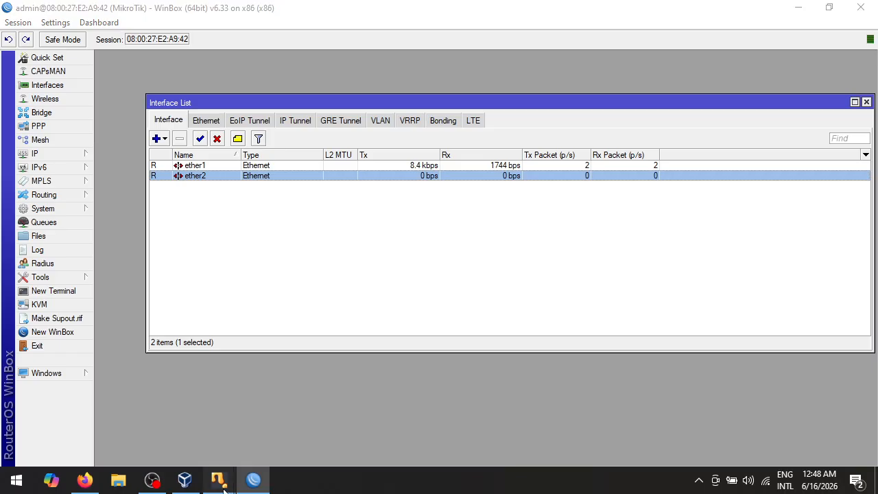
click(288, 424)
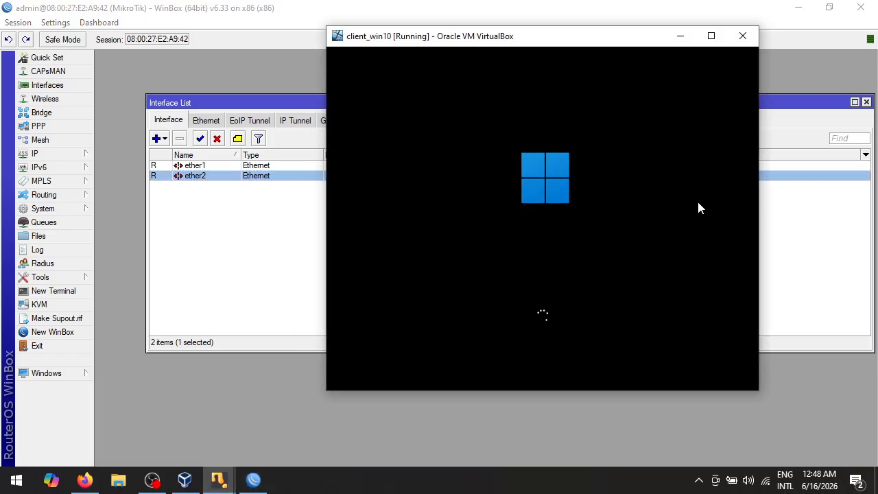
click(680, 36)
Add the IP address 192.168.20.1/24 on interface ether2 in the router's Address List
click(54, 155)
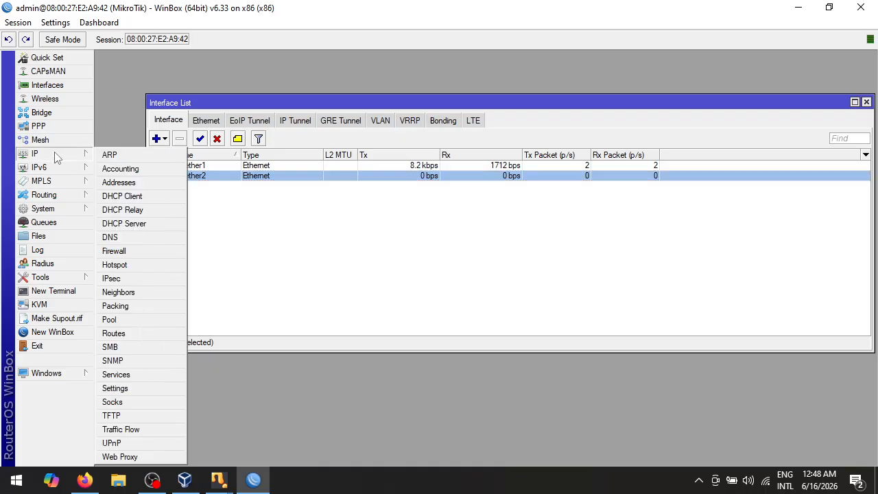
click(131, 183)
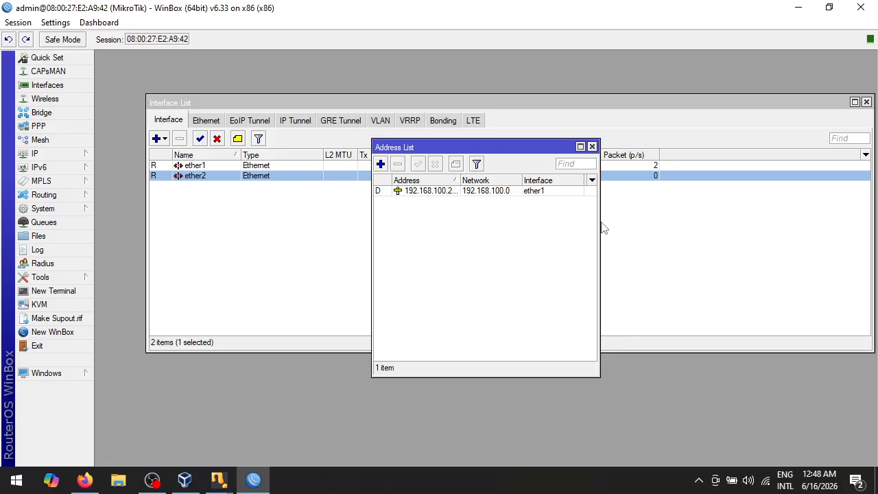
drag(598, 219, 678, 217)
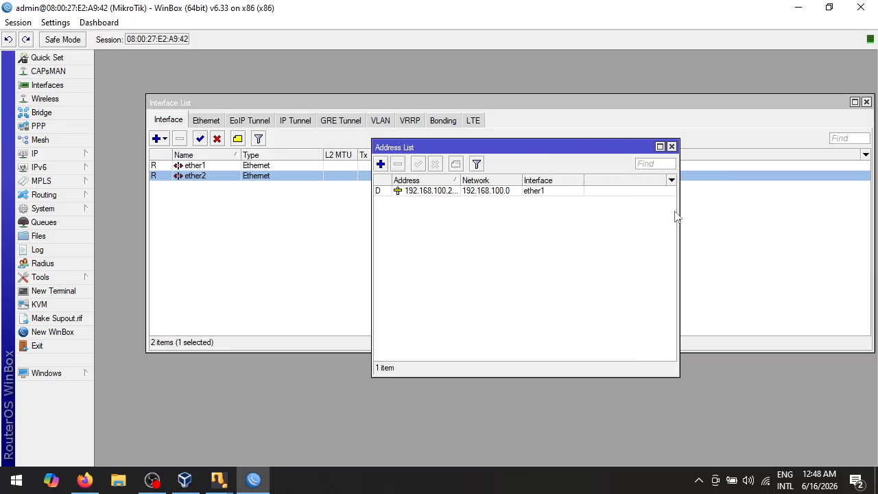
click(381, 164)
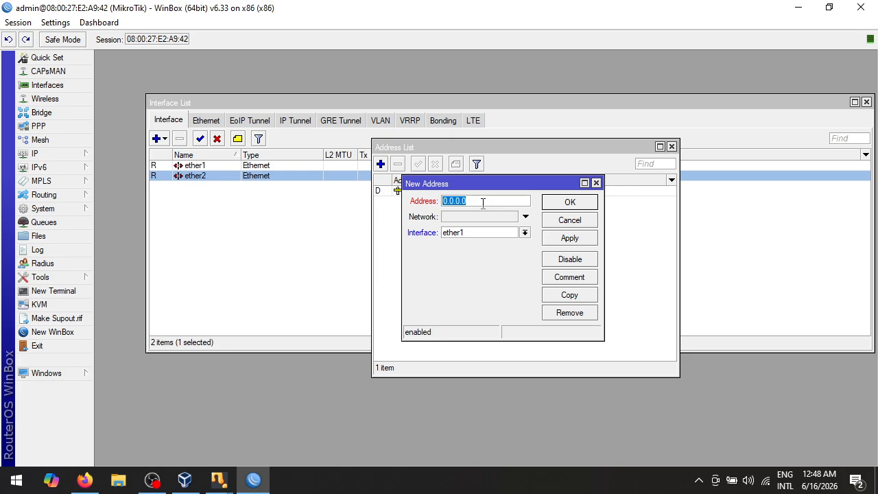
text(192.168.)
key(BackSpace)
key(BackSpace)
key(BackSpace)
text(68.201.1/24)
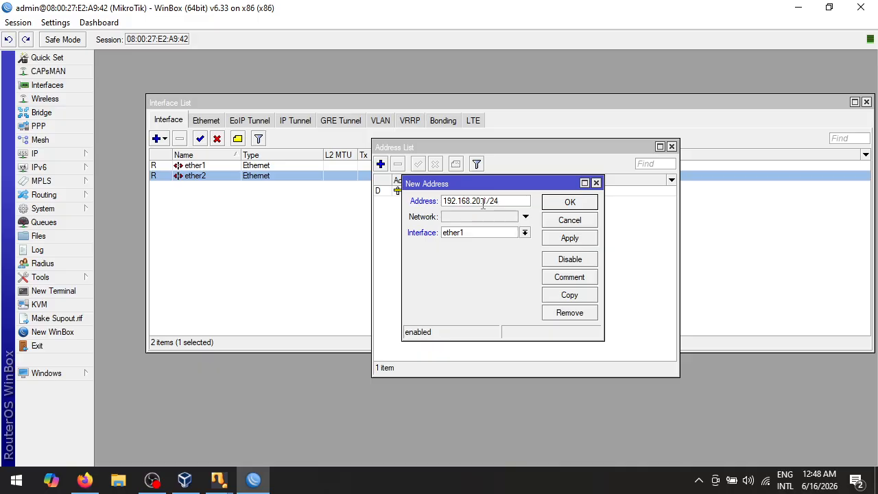
click(525, 234)
click(454, 252)
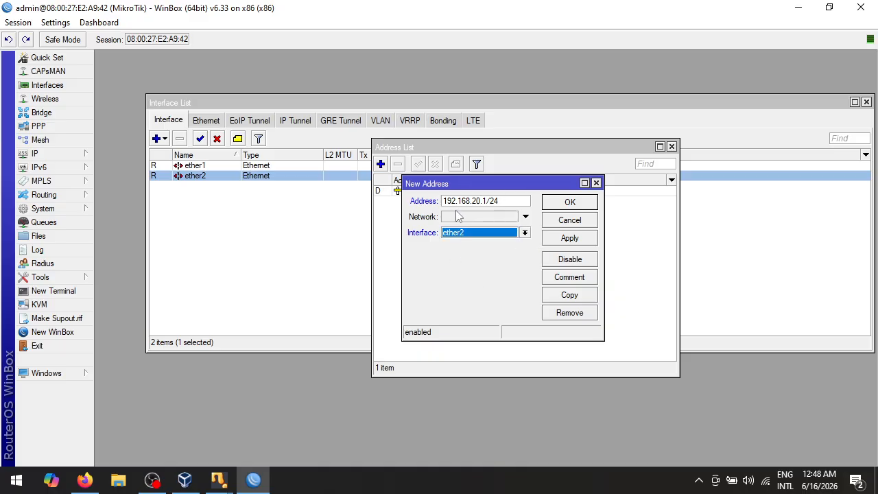
click(560, 240)
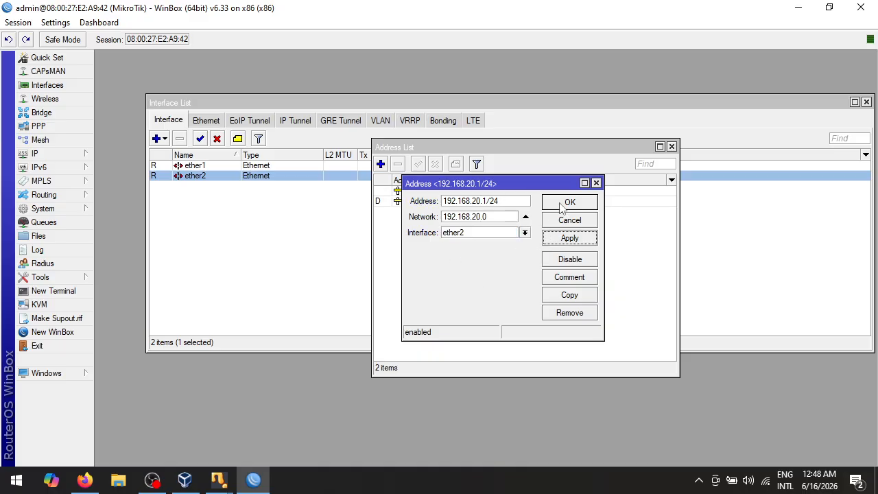
click(564, 205)
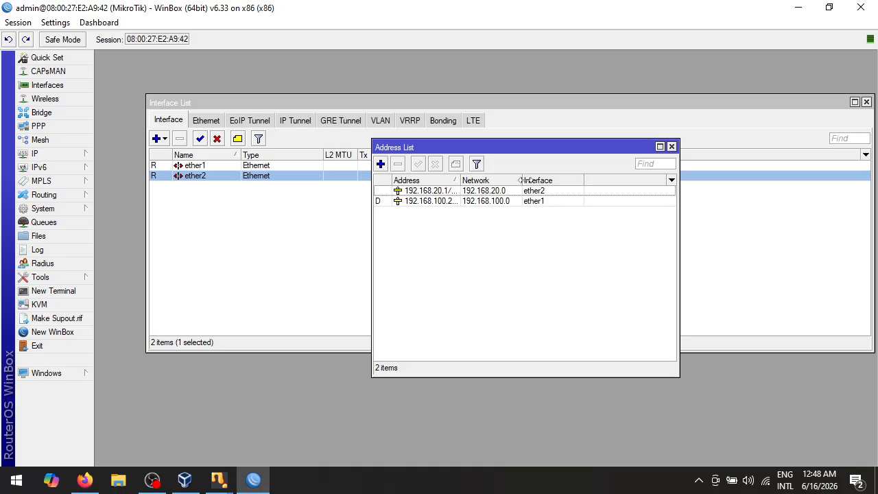
drag(523, 182, 517, 182)
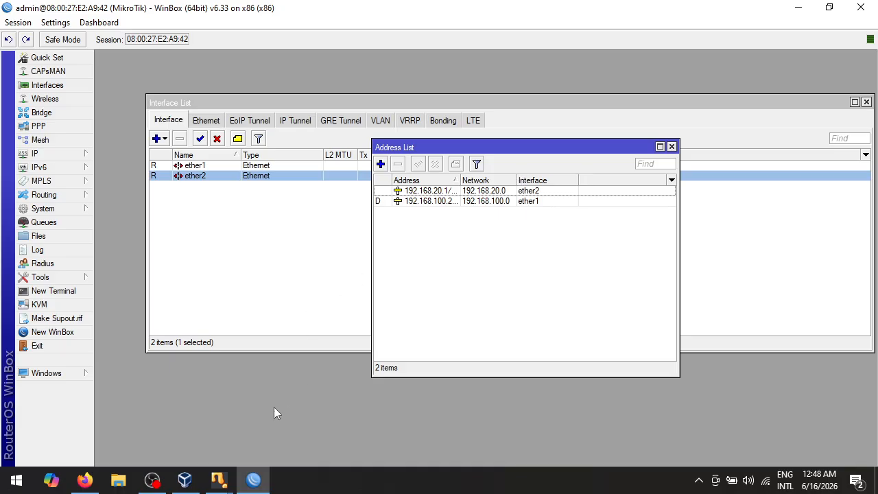
Bring up the client_win10 virtual machine, clear its notifications and check whether Windows has finished loading
click(222, 481)
click(280, 416)
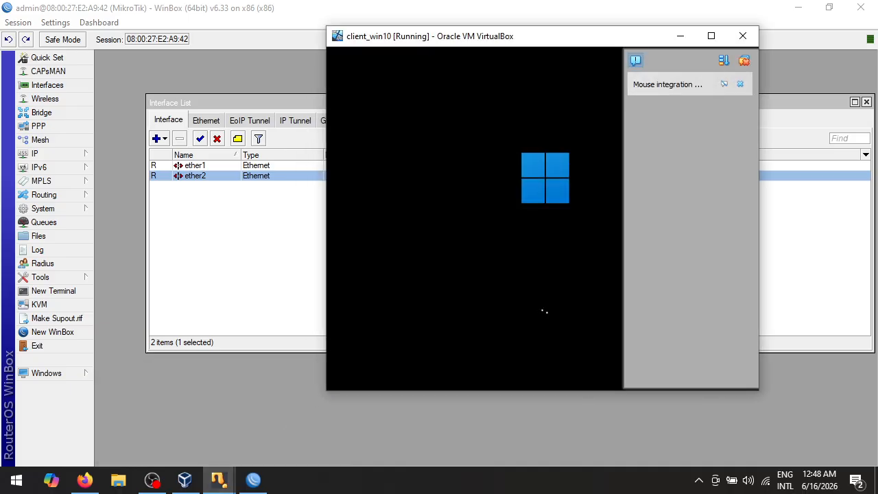
click(745, 61)
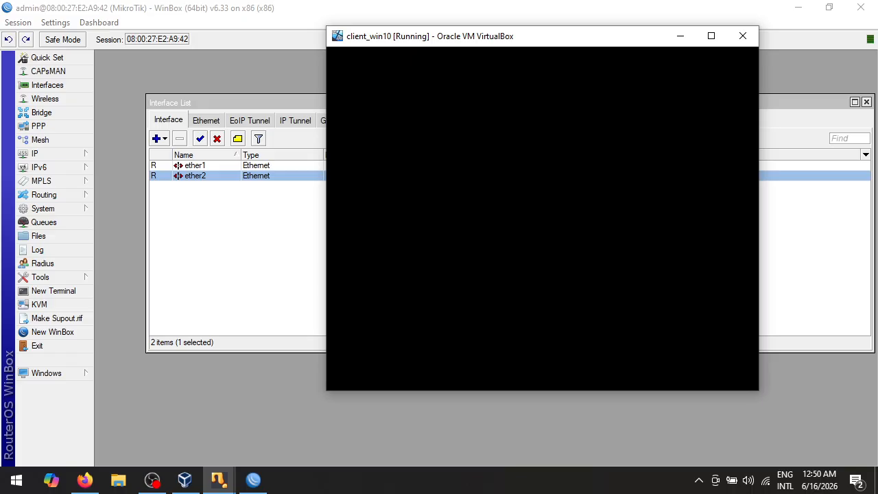
click(254, 482)
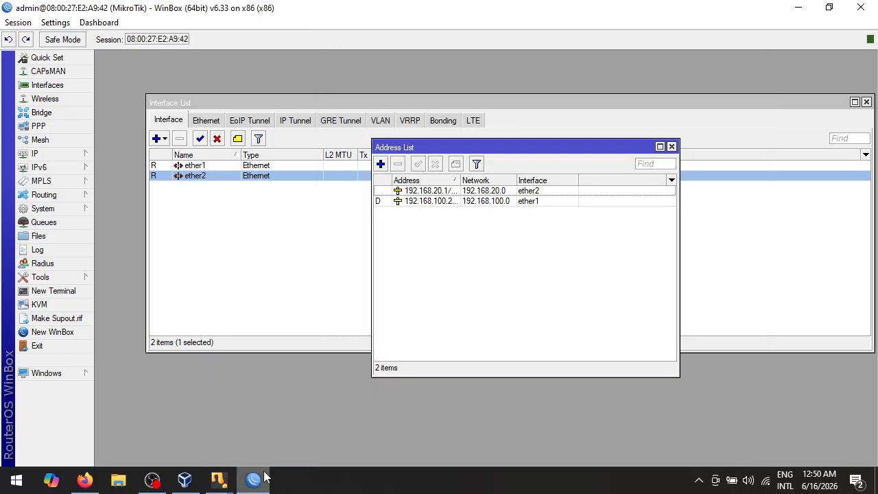
mouse_move(218, 485)
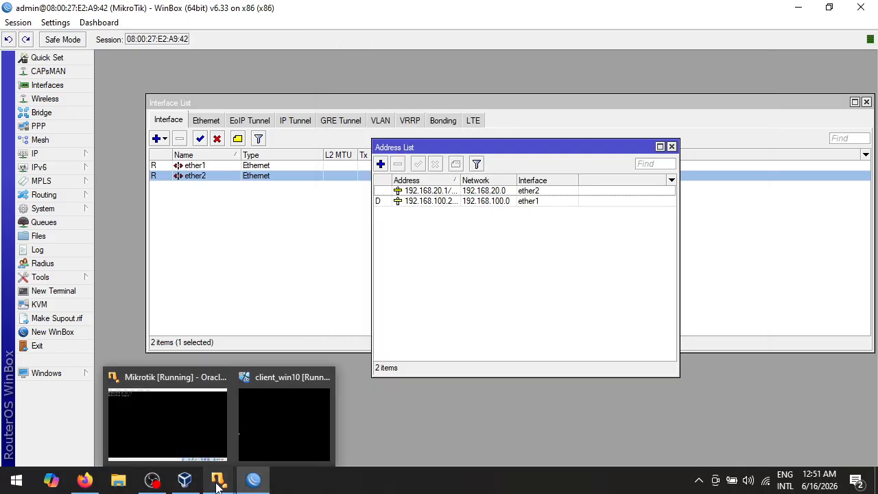
click(252, 418)
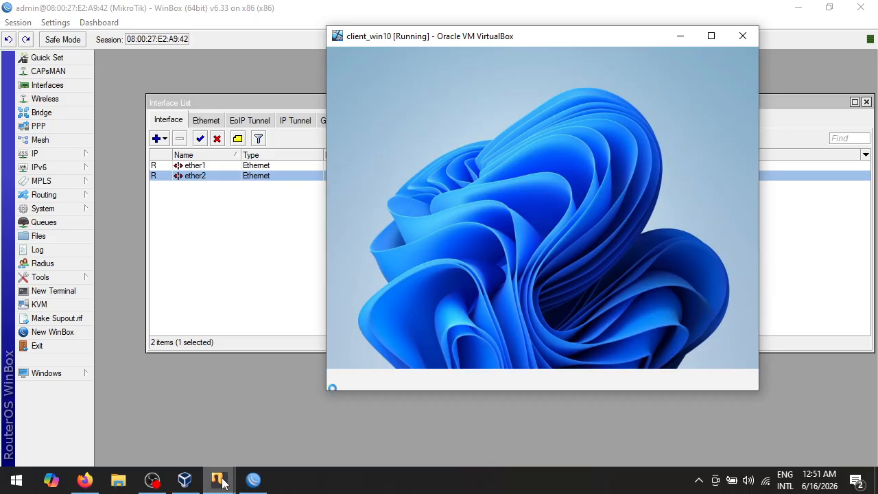
Rearrange the WinBox Interface List and the client_win10 window so that both interfaces' traffic can be watched beside the client desktop
mouse_move(223, 483)
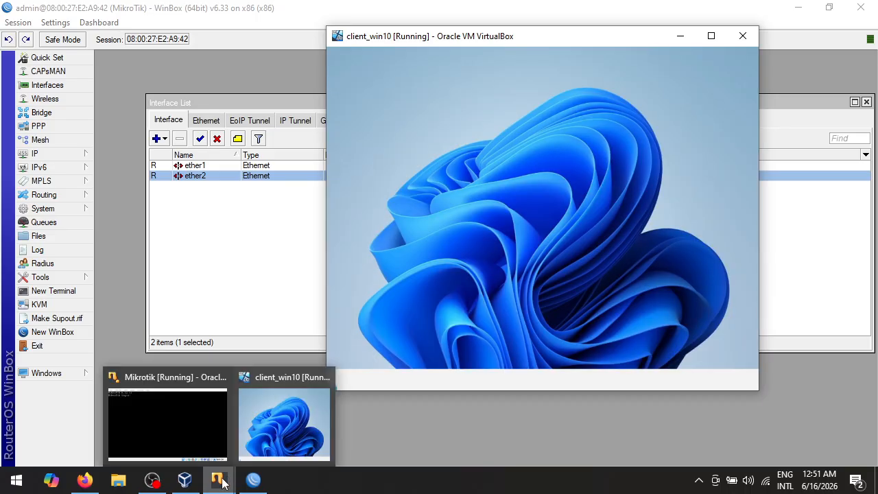
click(240, 294)
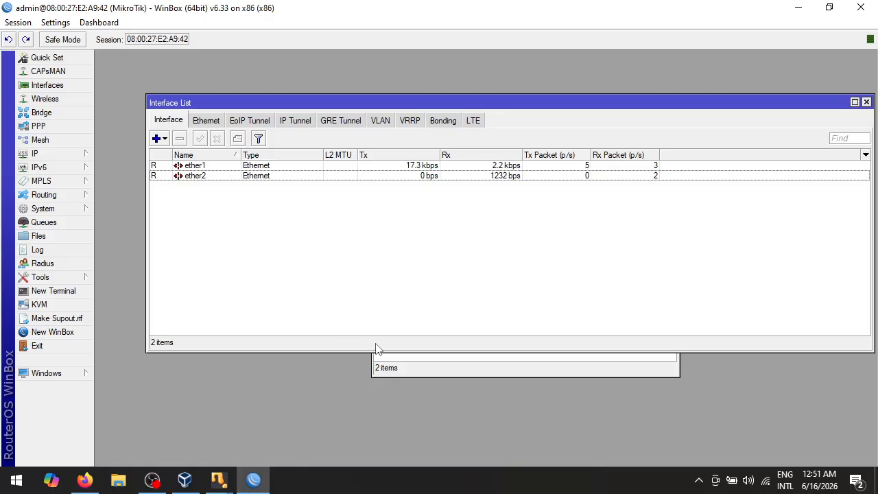
mouse_move(221, 482)
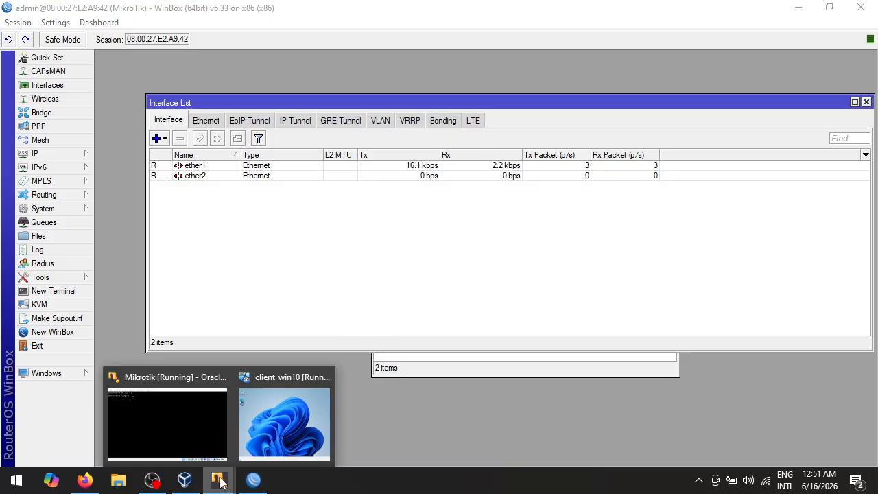
click(255, 433)
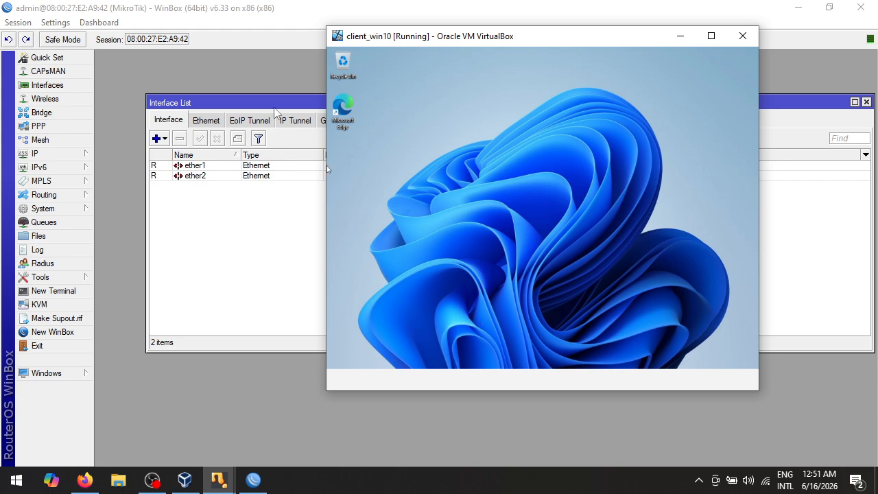
drag(261, 98, 212, 73)
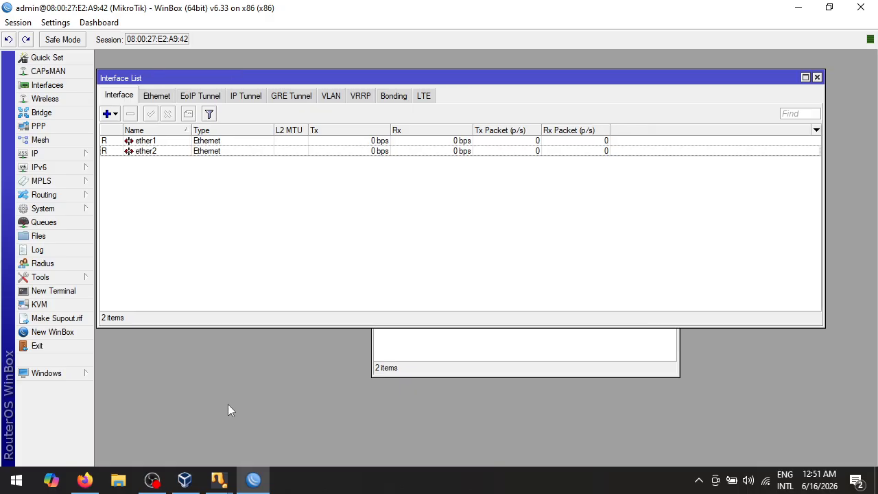
mouse_move(184, 480)
click(288, 432)
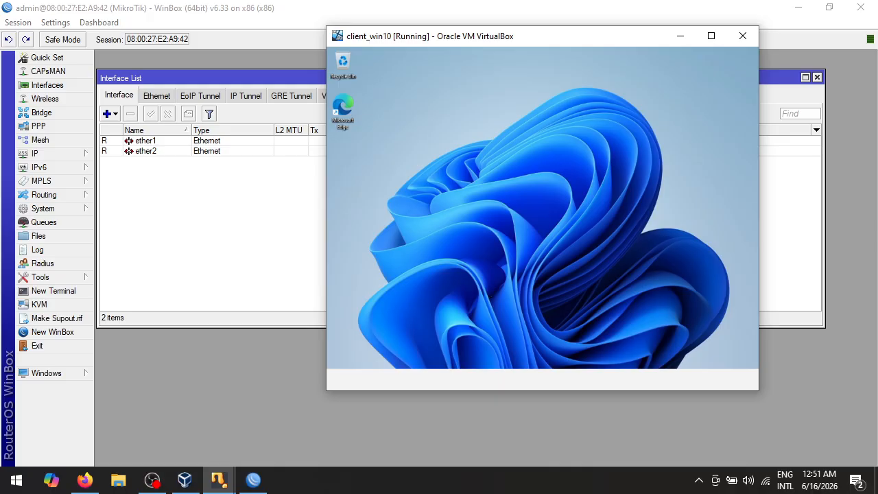
drag(466, 37, 533, 177)
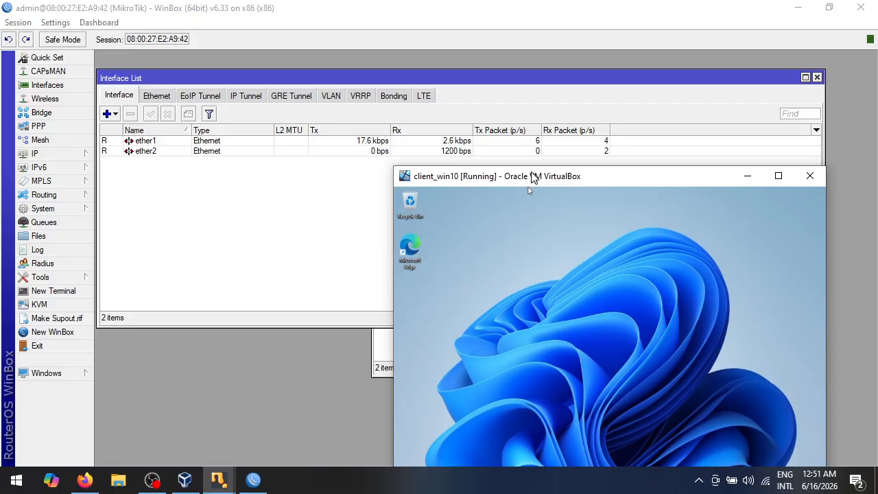
Return to WinBox and bring the router's Address List to the front
click(63, 155)
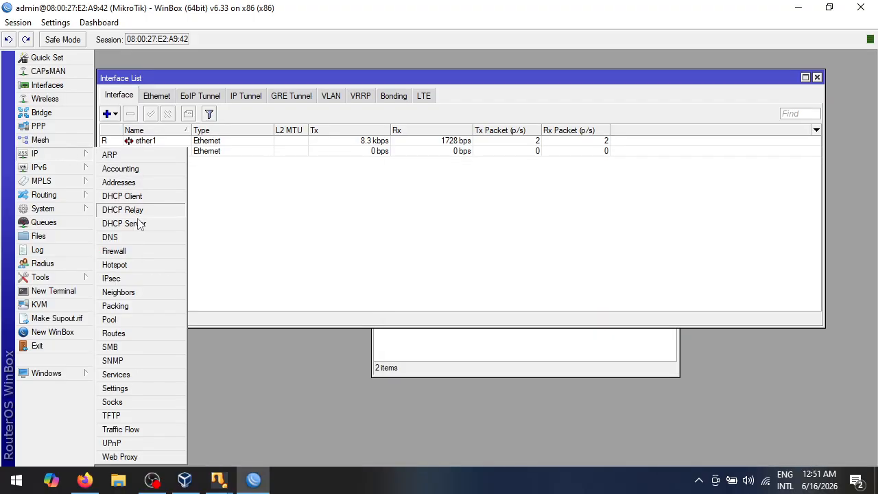
click(119, 181)
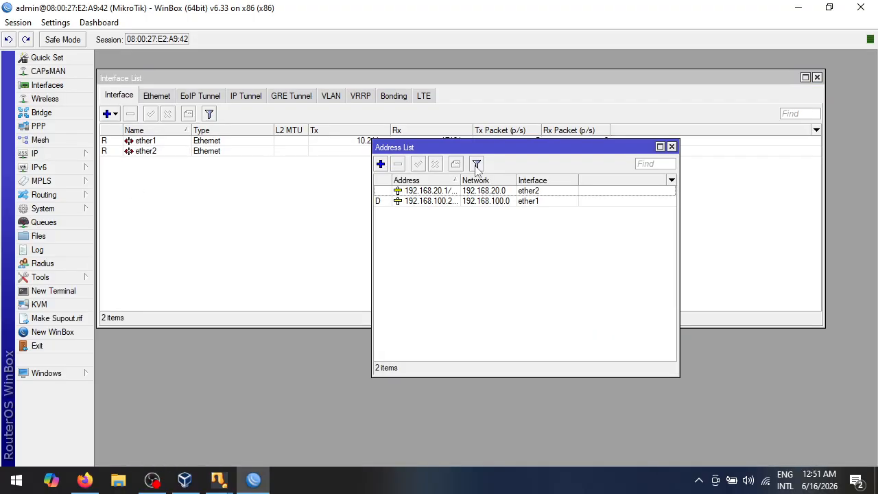
Place the router's Address List and the client_win10 window side by side so both can be seen
drag(487, 146, 247, 113)
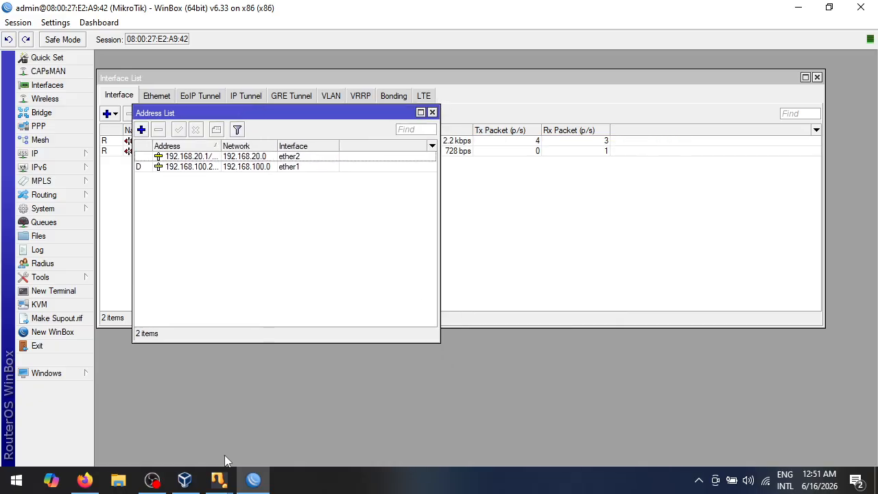
mouse_move(219, 480)
click(278, 415)
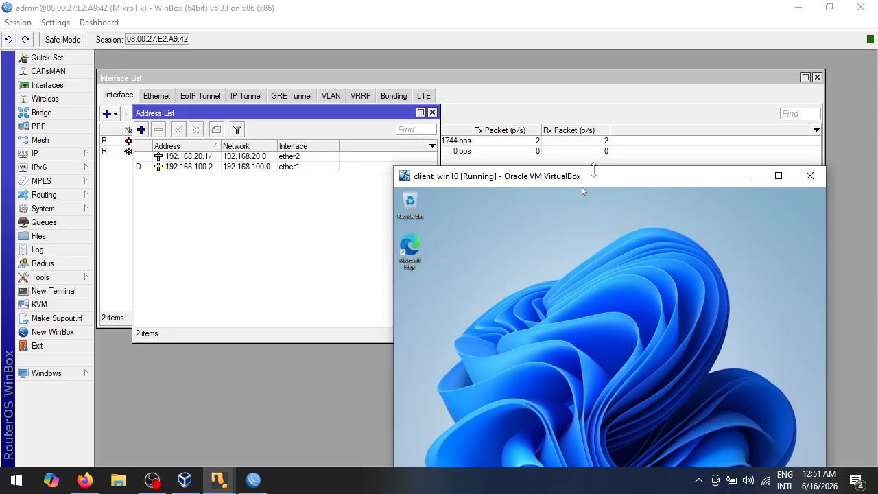
drag(595, 179, 656, 70)
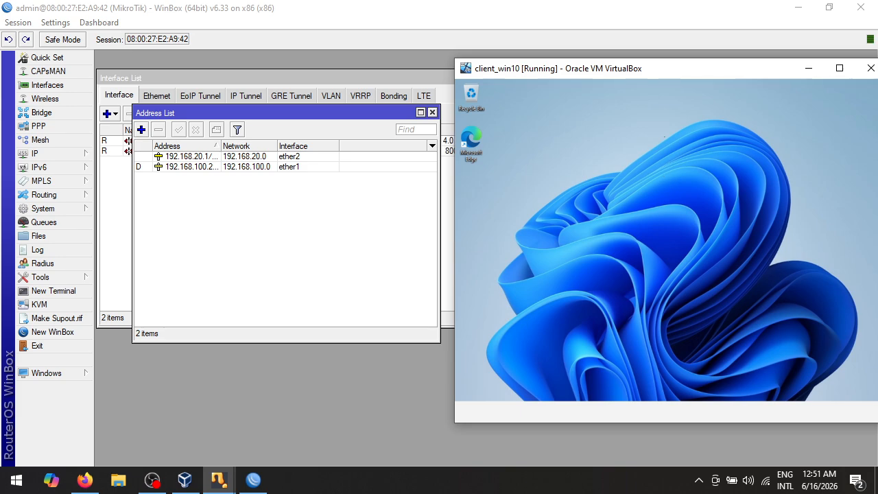
drag(626, 69, 629, 43)
Open a Command Prompt in the client_win10 machine and run ipconfig to examine its IP configuration
key(super+r)
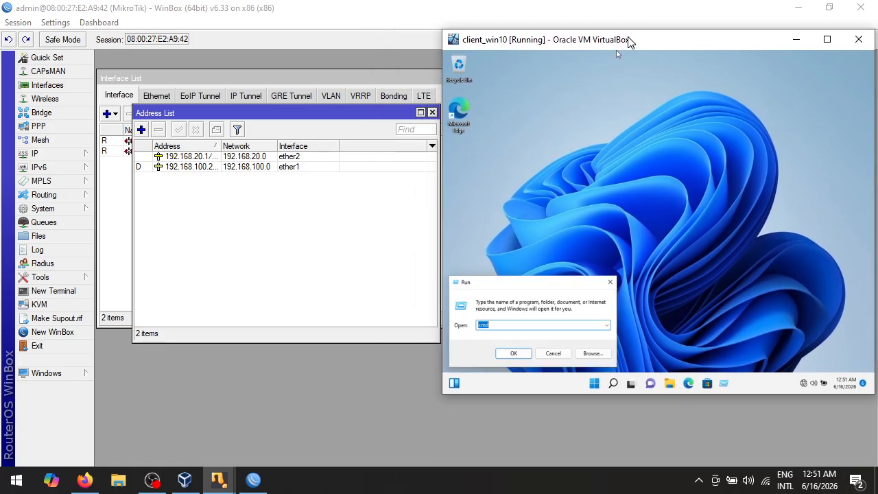
key(Return)
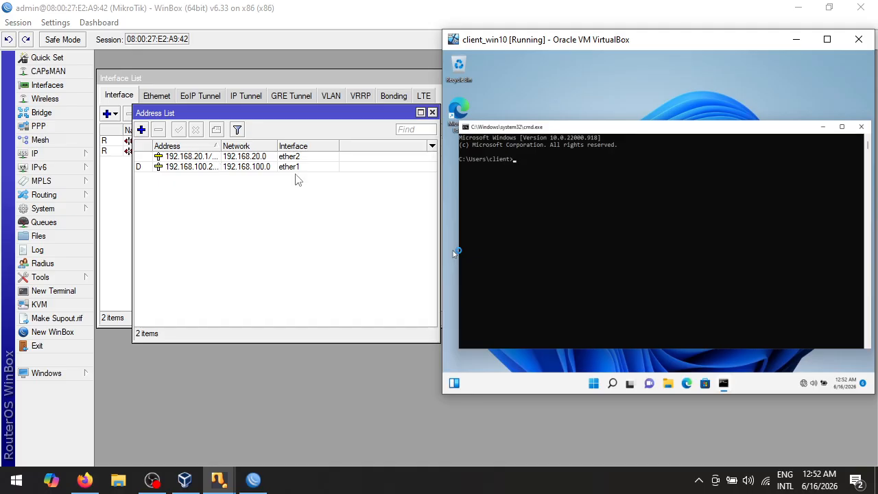
click(561, 168)
text(ipconfig)
key(Return)
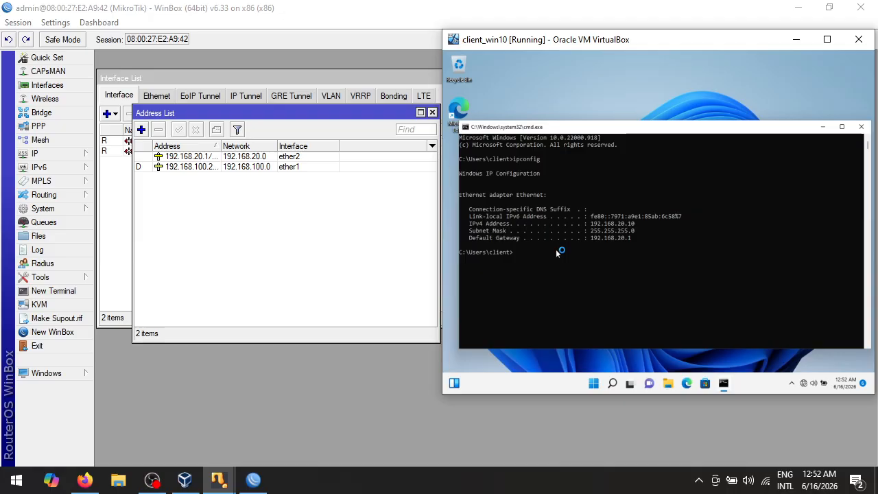
Ping the router's client-side address 192.168.20.1 from the client's Command Prompt
text(ping 192)
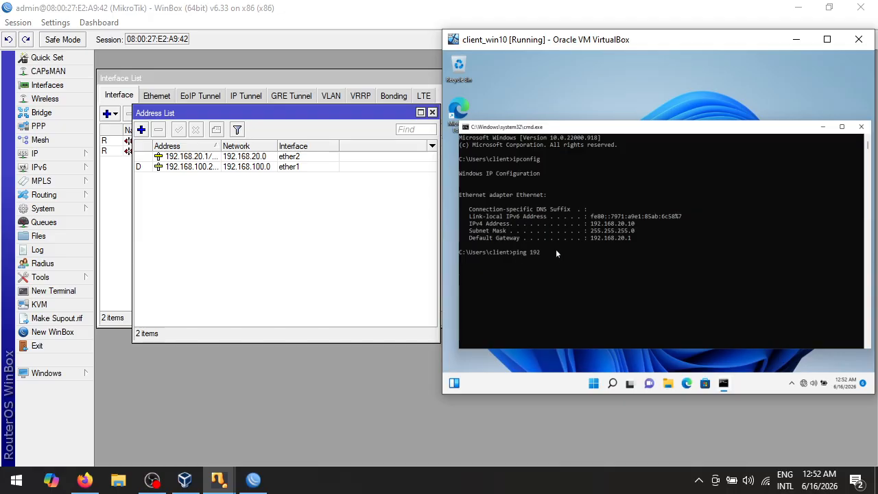
text(.168.20.1)
key(Return)
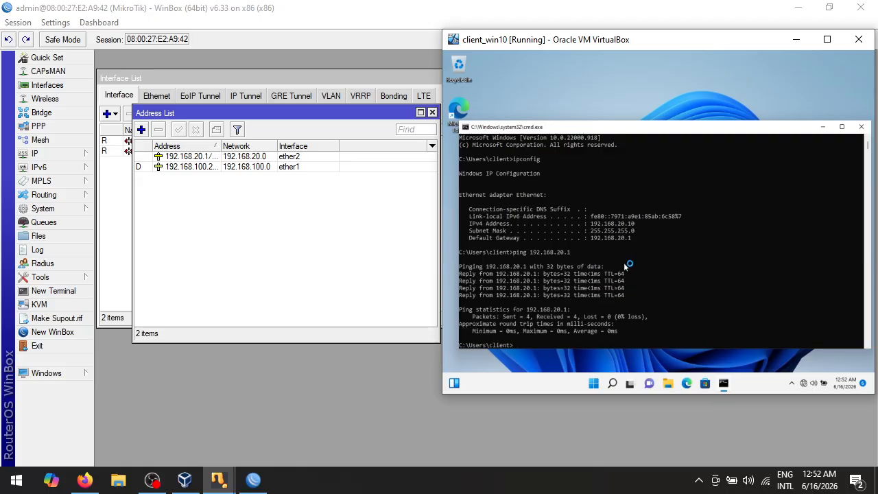
Test the client's internet access by pinging google.com and 8.8.8.8, and shift the client_win10 window slightly aside
text(ping google.com)
key(Return)
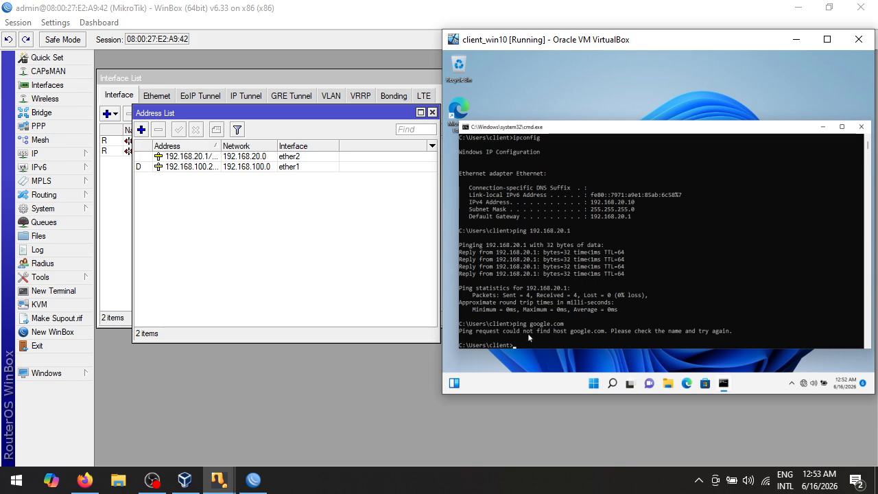
click(548, 346)
text(ping )
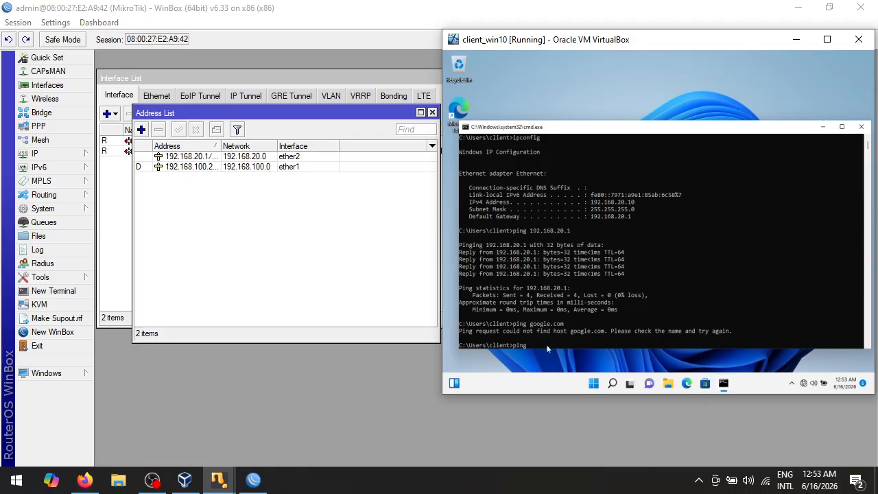
text(8.8.8.8)
key(Return)
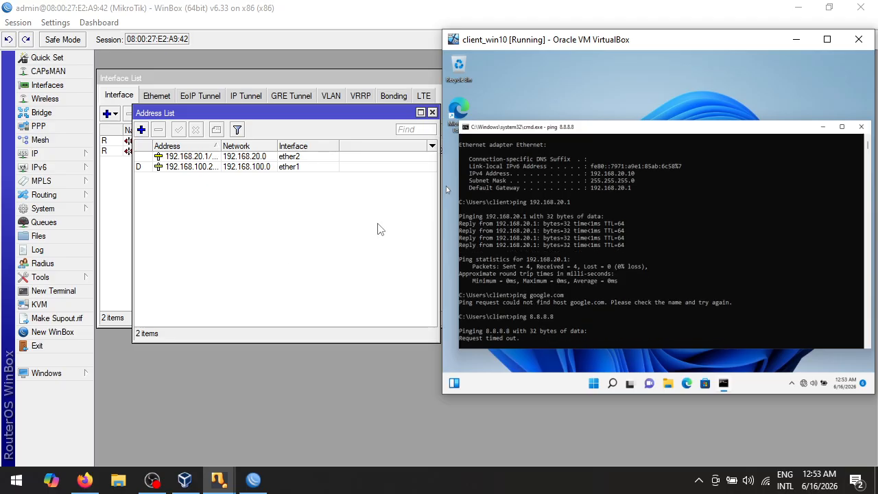
click(597, 327)
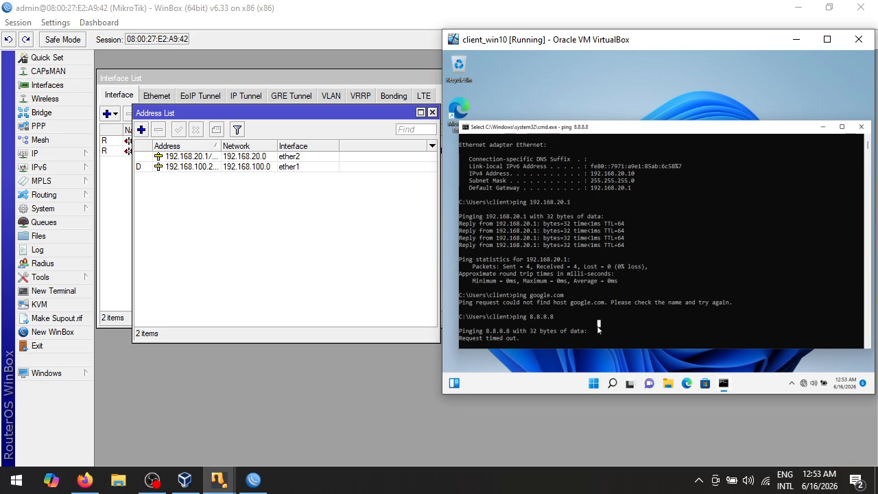
drag(539, 41, 557, 38)
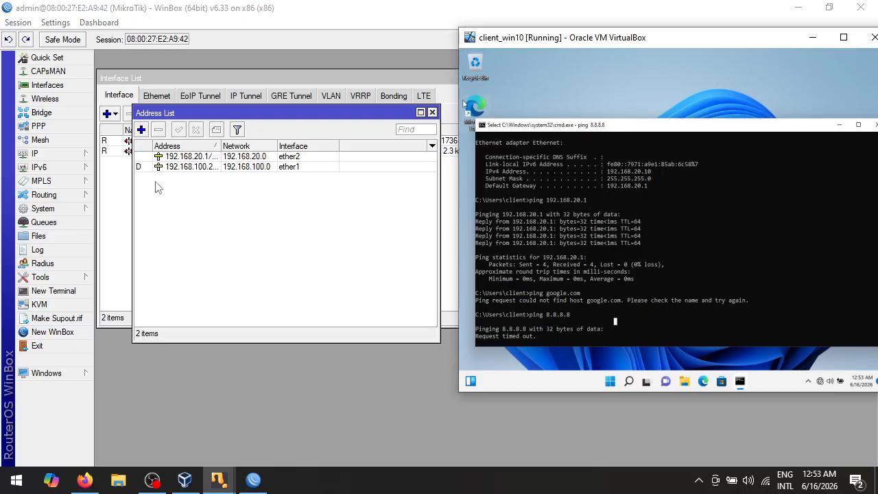
Start a new NAT rule in the router's firewall with chain srcnat and out interface ether1
click(62, 153)
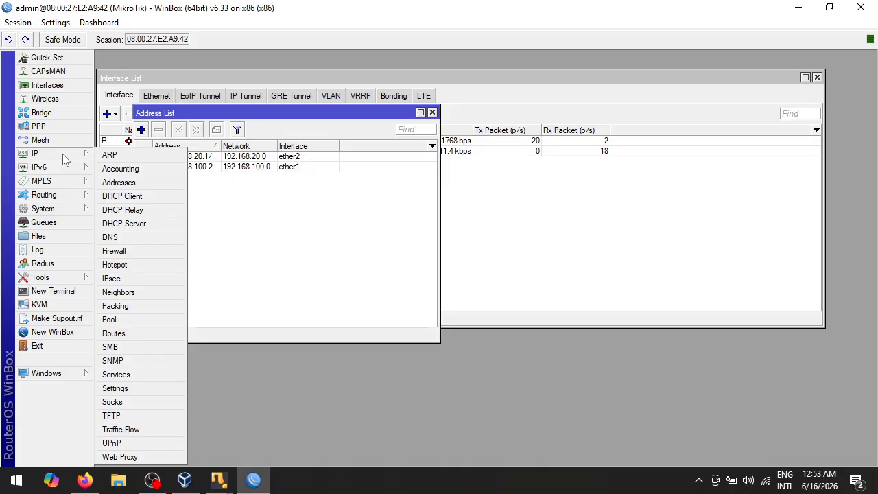
click(117, 251)
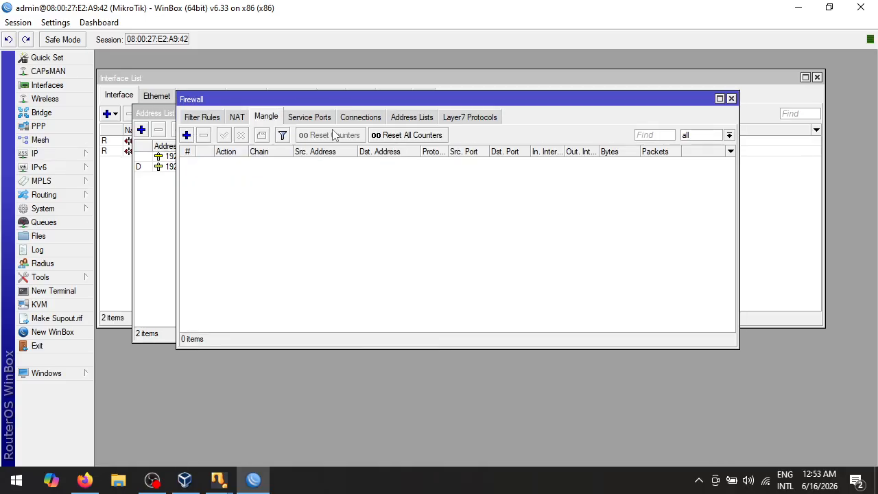
drag(345, 102, 308, 85)
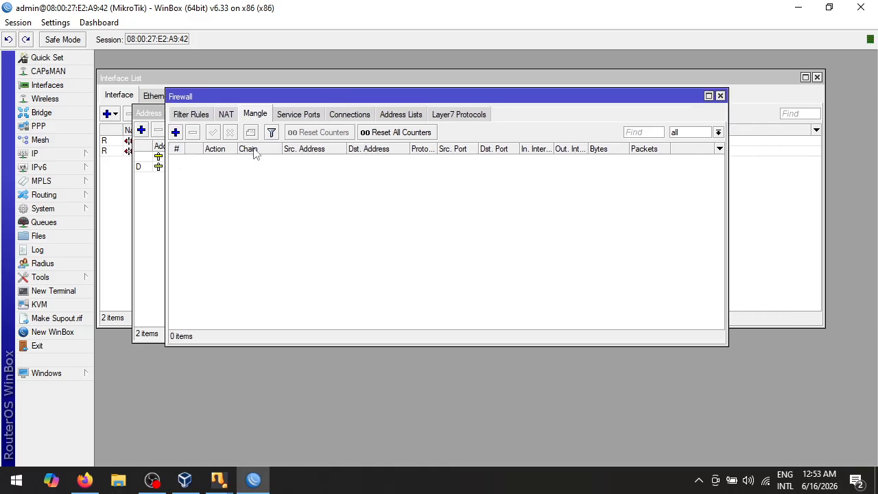
click(226, 114)
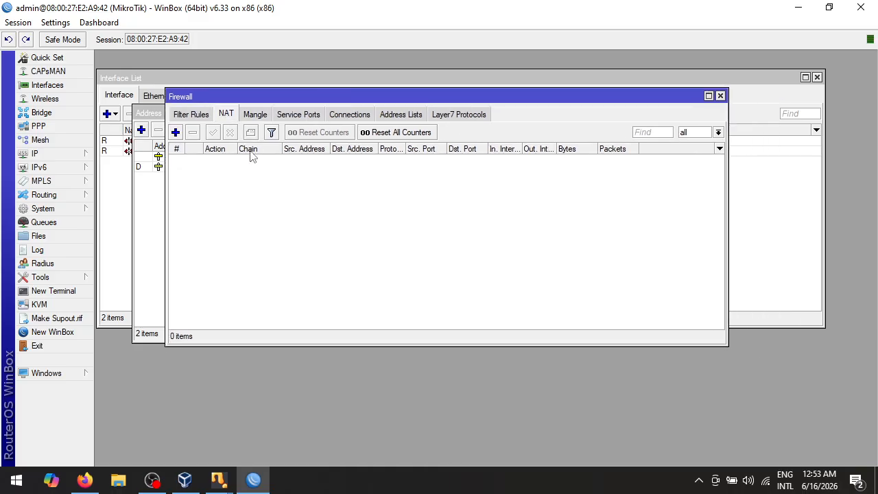
click(176, 133)
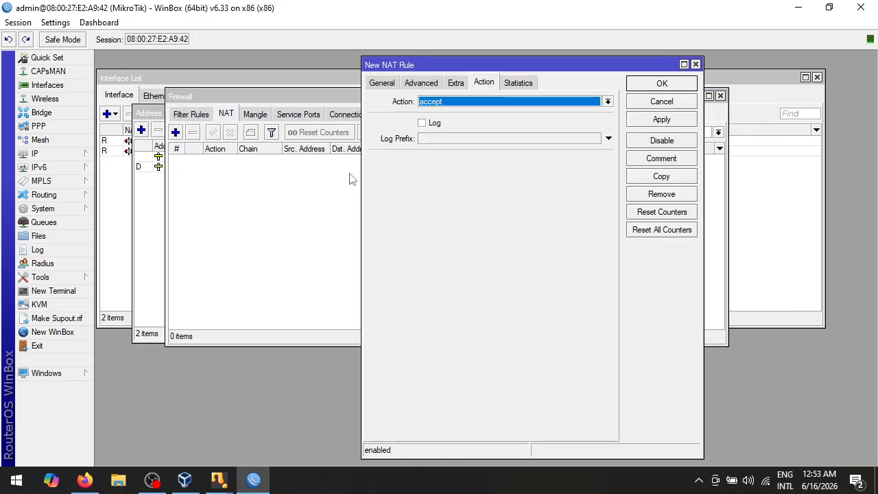
click(382, 84)
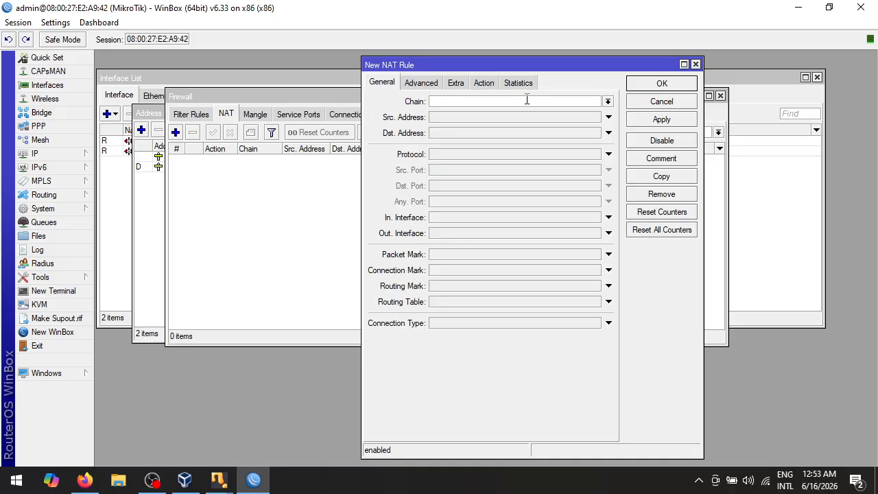
click(608, 102)
click(468, 121)
click(608, 233)
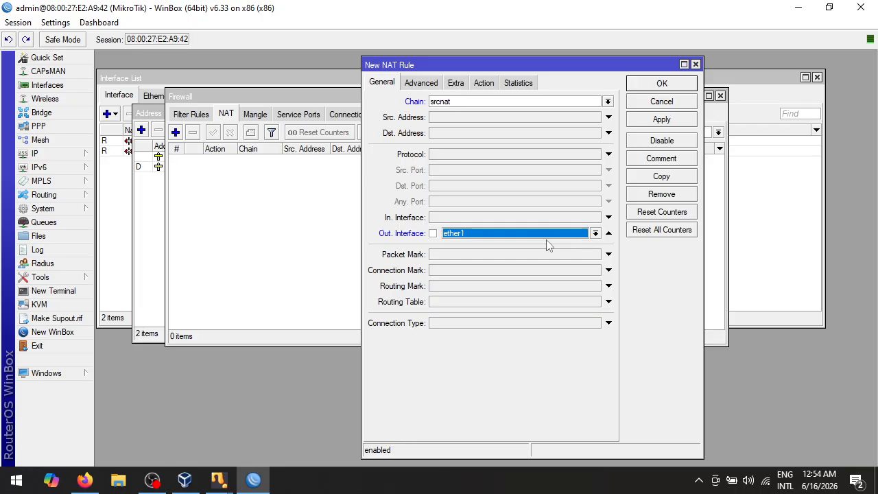
Set the new NAT rule's action to masquerade, apply it and close the rule
click(484, 83)
click(495, 102)
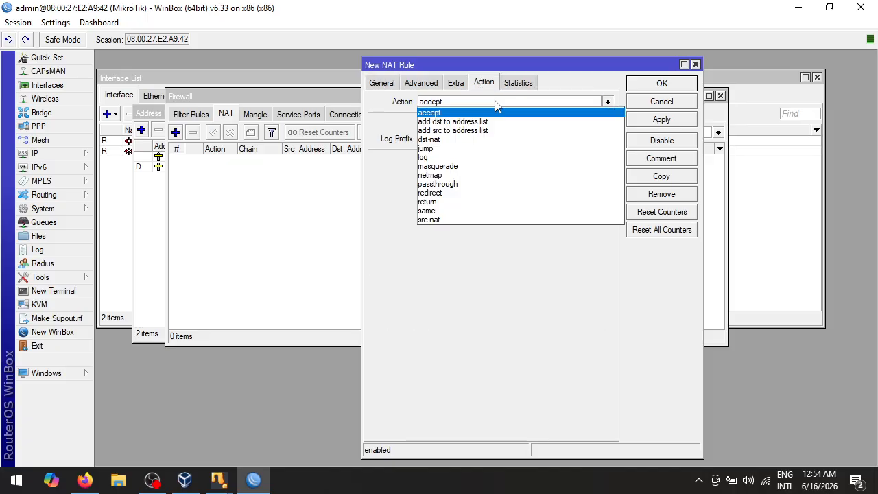
click(529, 166)
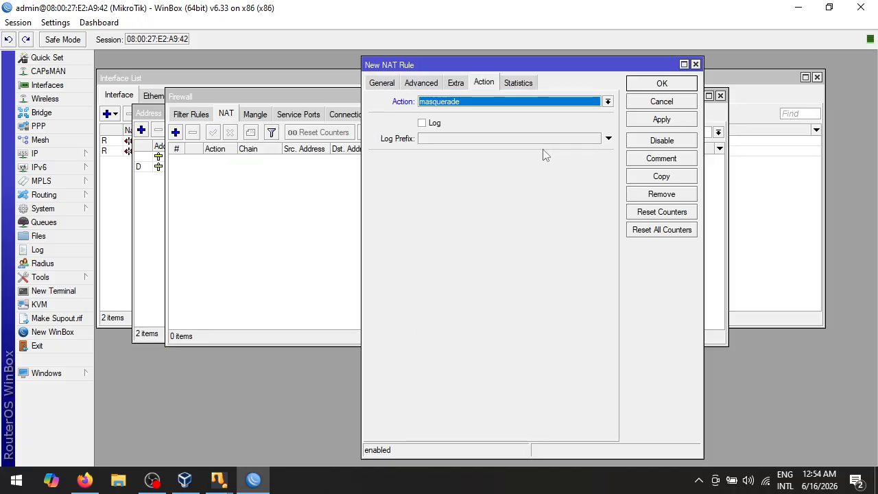
click(658, 119)
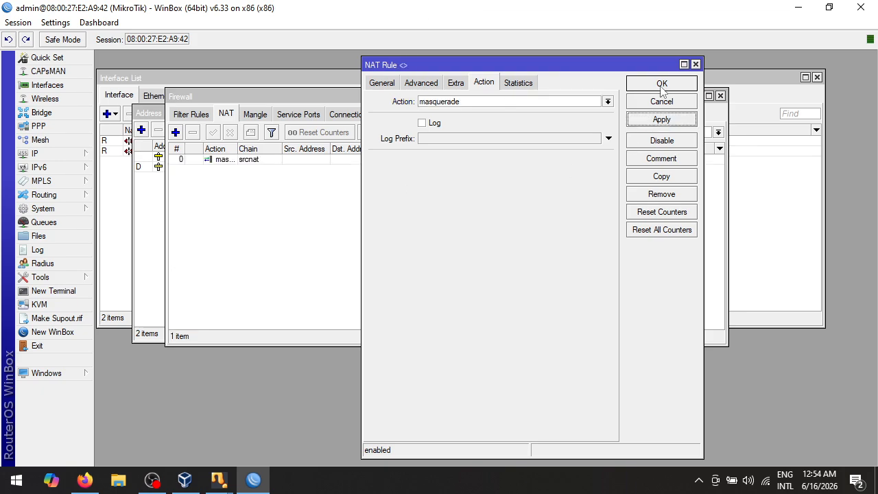
click(662, 85)
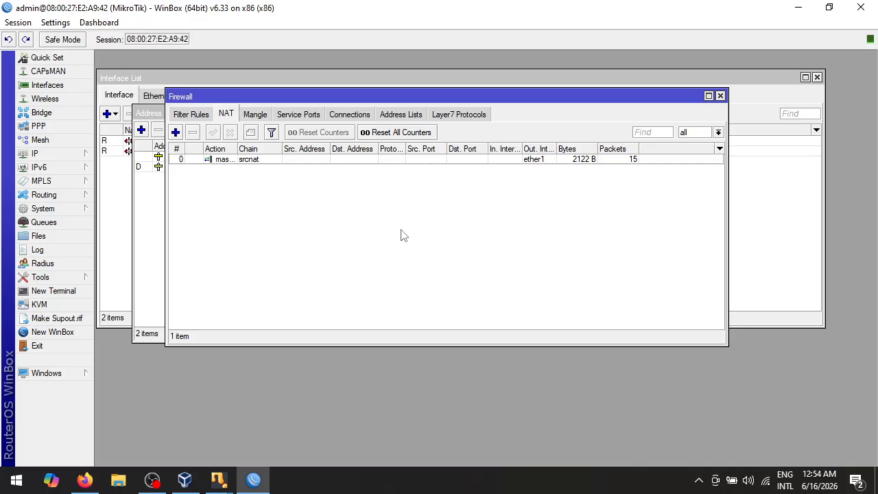
Shift the Firewall window slightly and bring up client_win10 to check its ping to 8.8.8.8
drag(461, 95, 447, 89)
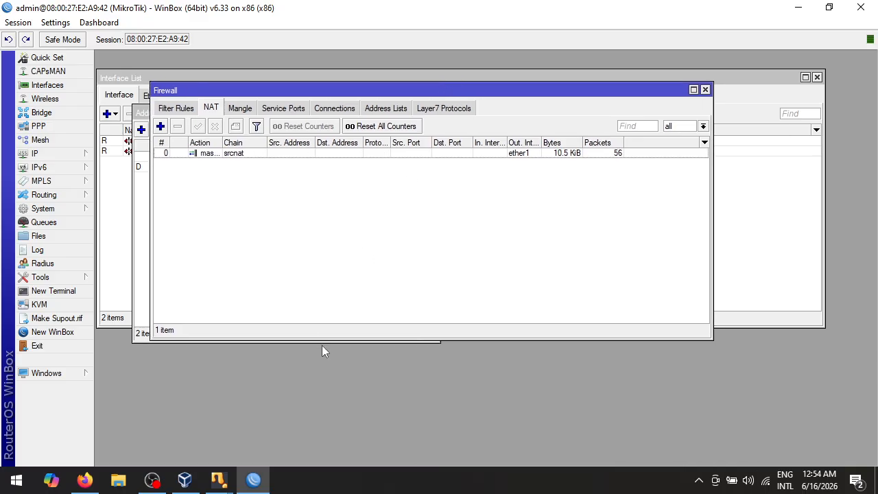
mouse_move(219, 479)
click(260, 418)
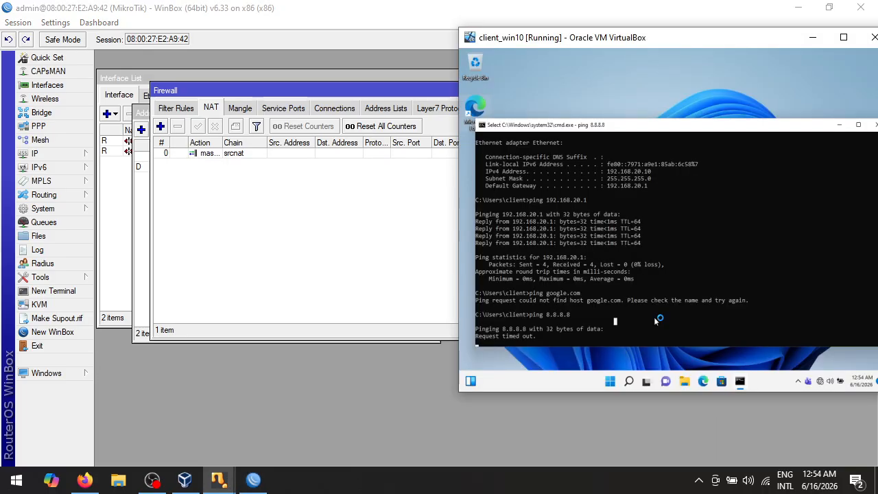
Set the router's DNS server to 8.8.8.8 in WinBox, allow remote requests and save the DNS settings
click(74, 158)
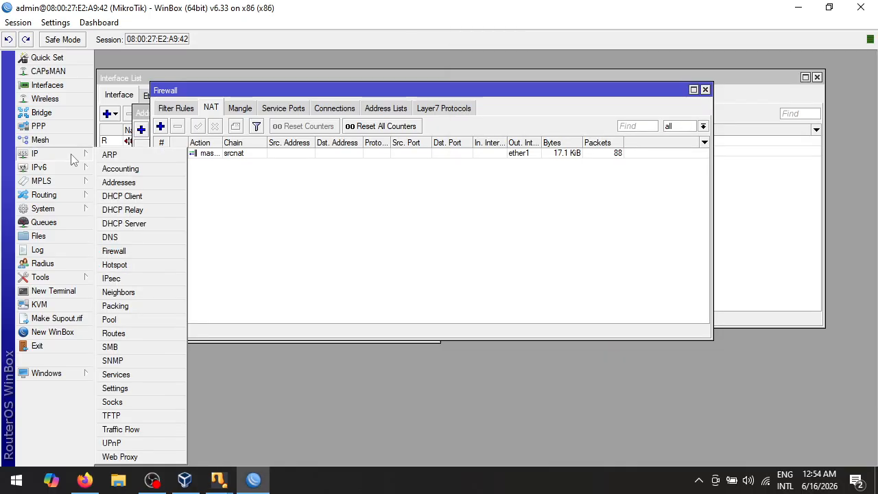
click(127, 238)
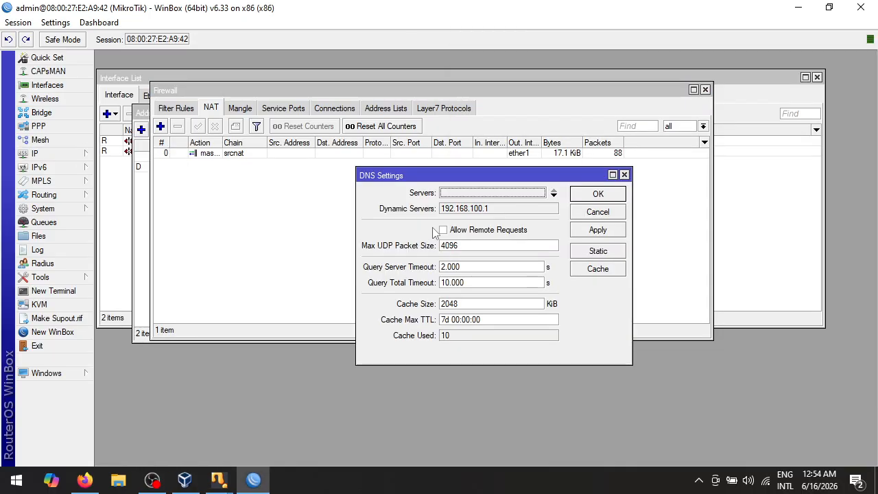
click(554, 195)
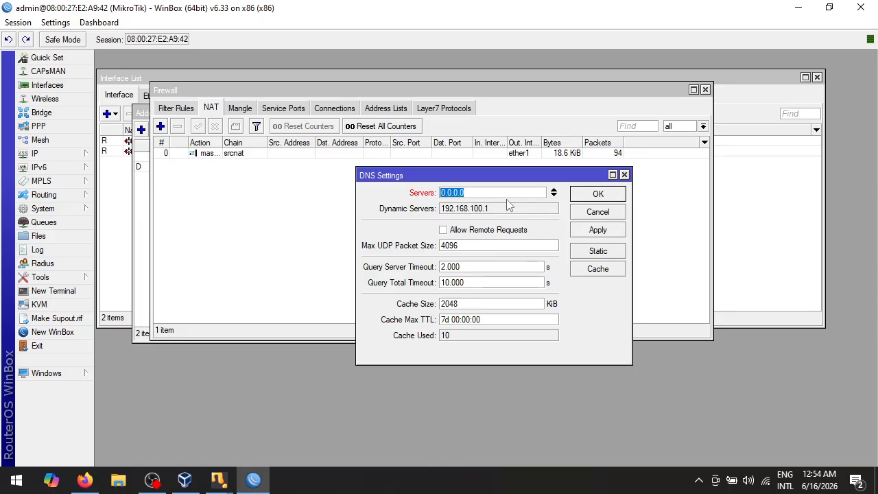
text(8.8.8.8)
click(443, 231)
click(593, 231)
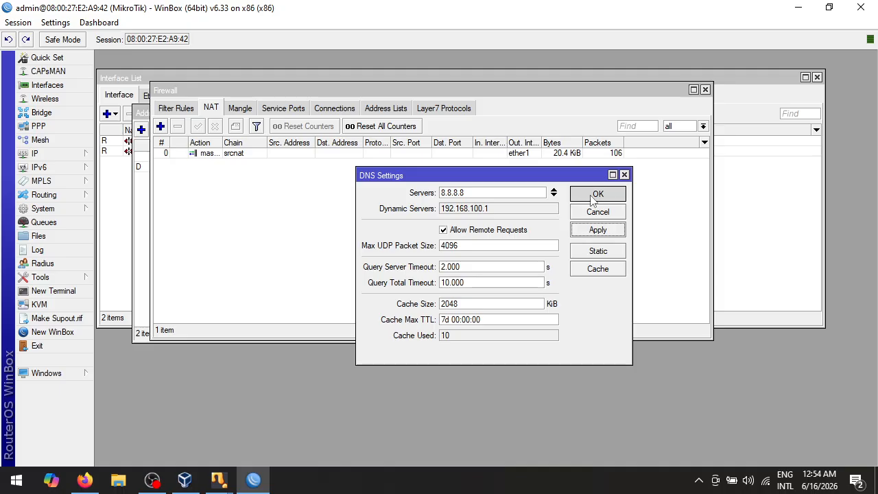
click(595, 195)
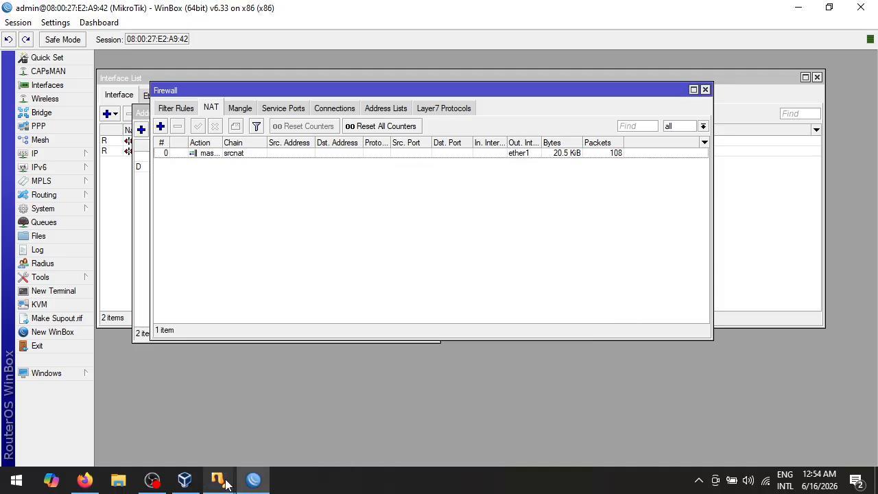
Return to the client_win10 Command Prompt, resume the paused ping, and ping 8.8.8.8 and google.com again
mouse_move(226, 484)
click(285, 419)
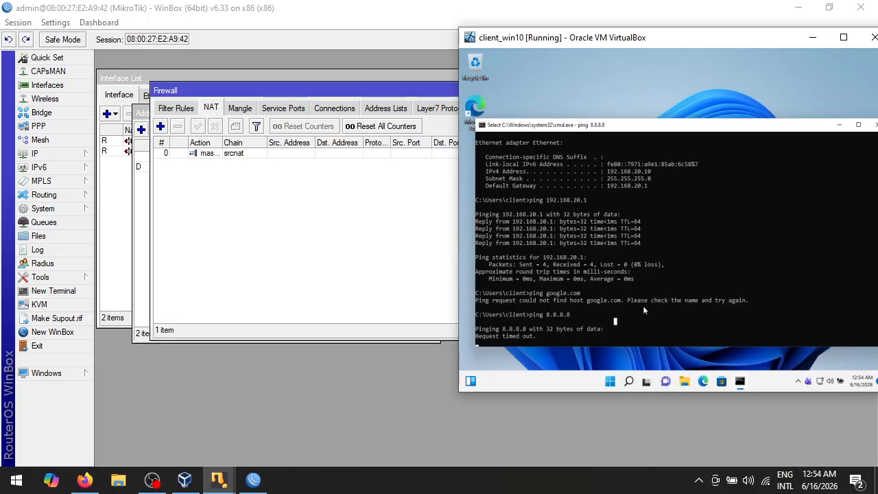
key(Return)
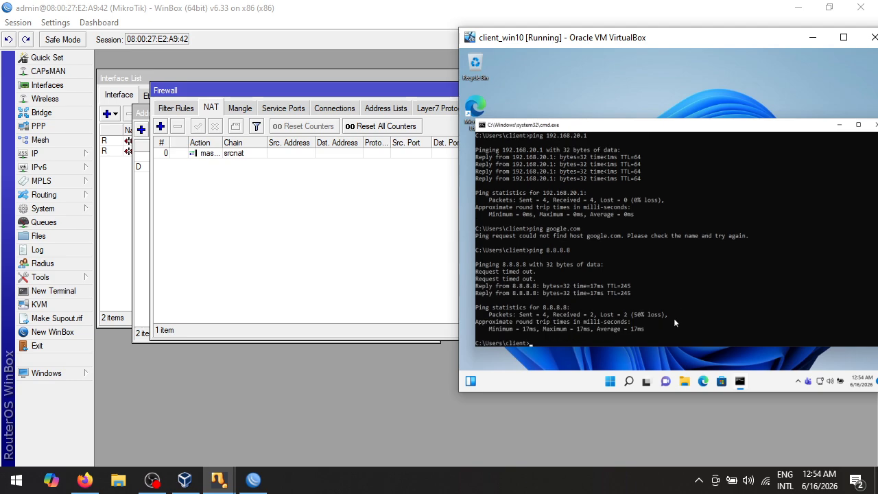
key(Up)
key(Return)
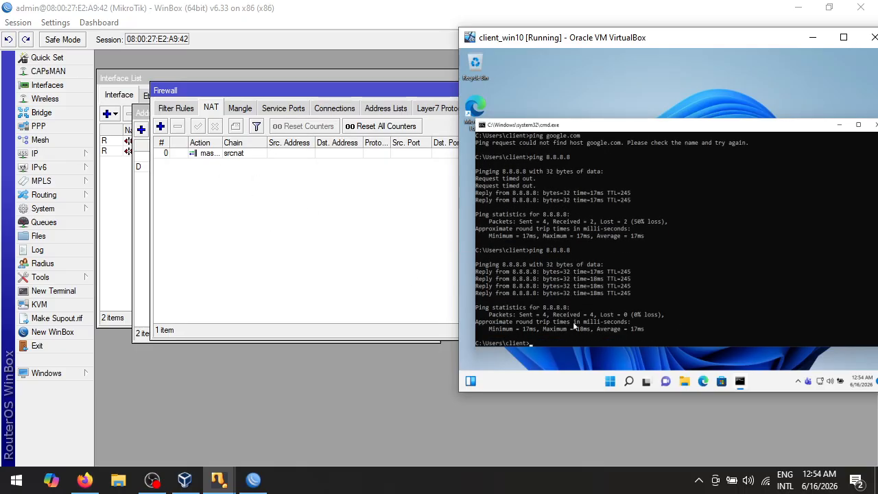
text(ping google.com)
key(Return)
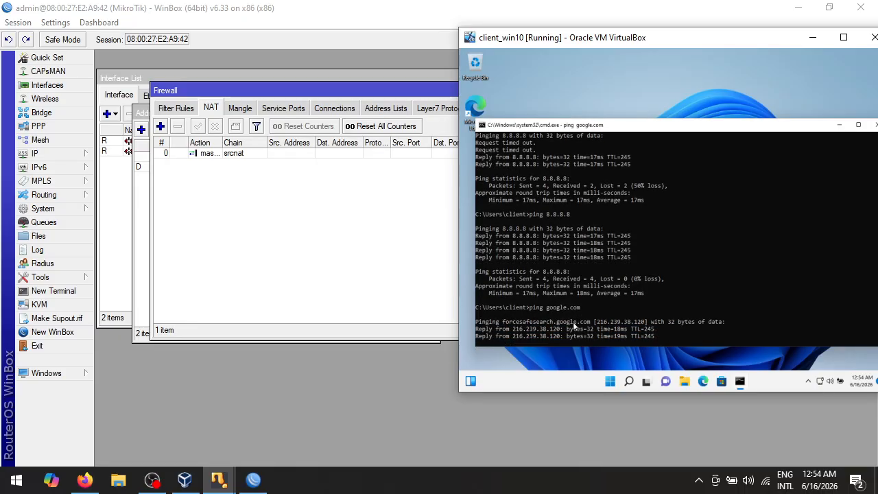
Stop the running google.com ping on client_win10 and minimise the Command Prompt window
key(ctrl+c)
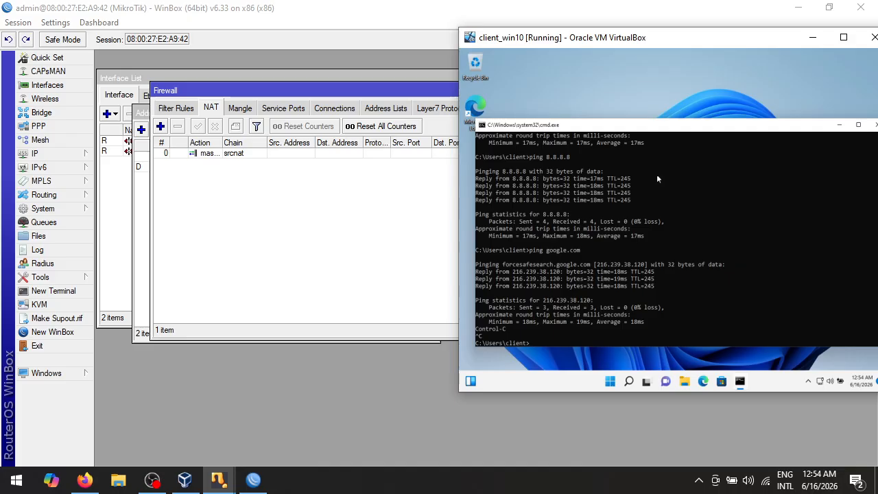
drag(684, 127, 557, 144)
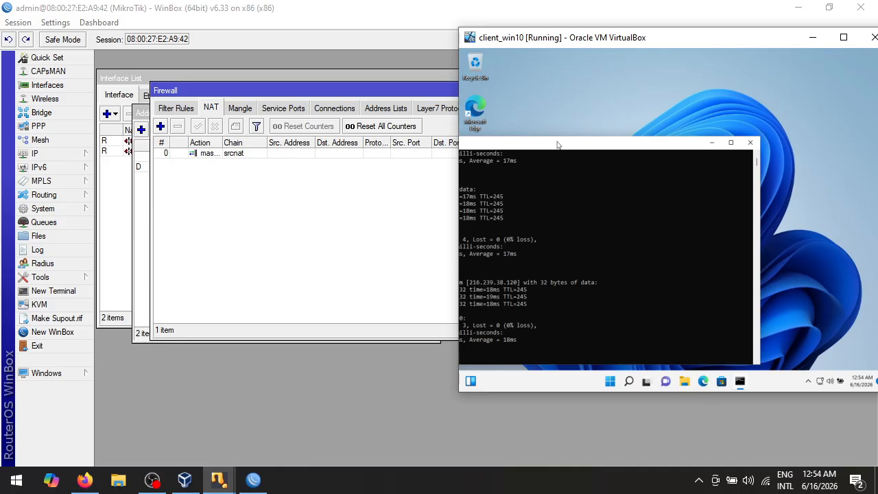
click(711, 142)
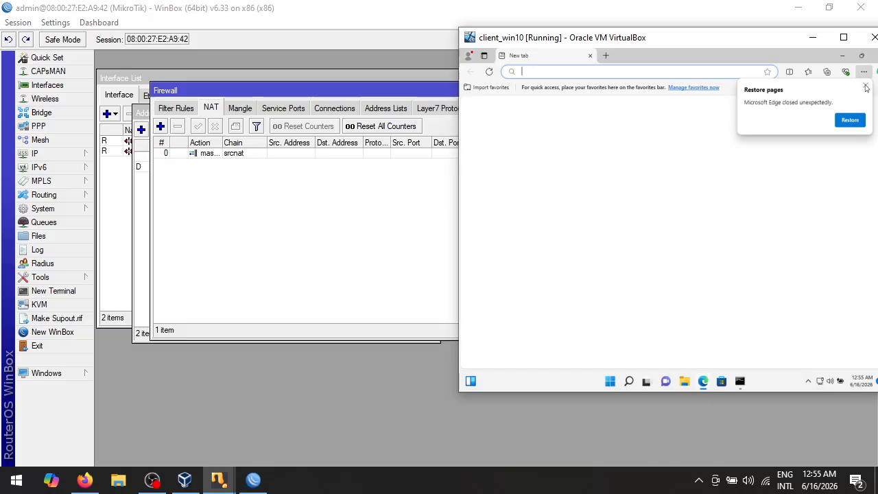
Search for "spedtes" in Edge on client_win10, open Speedtest by Ookla and run a speed test
click(560, 76)
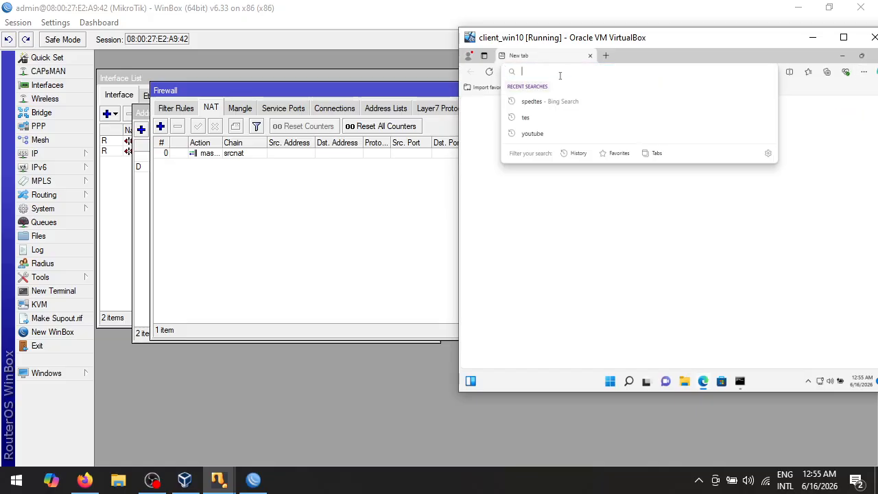
text(sped)
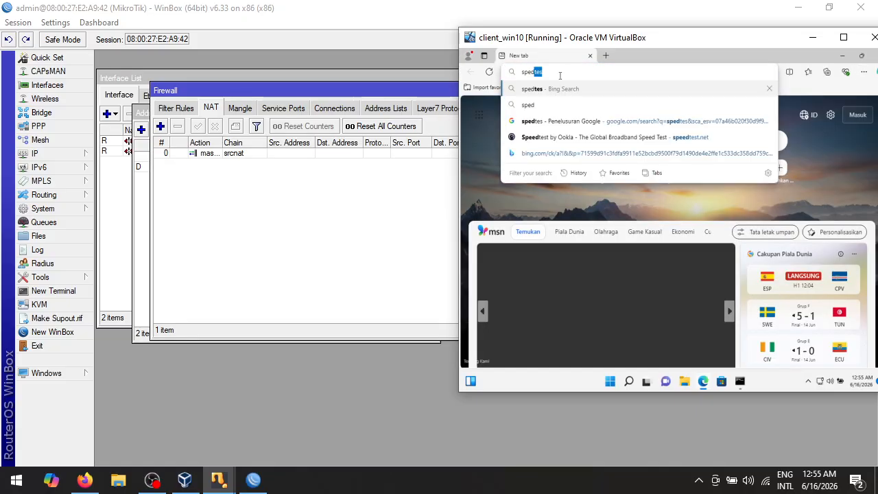
key(Return)
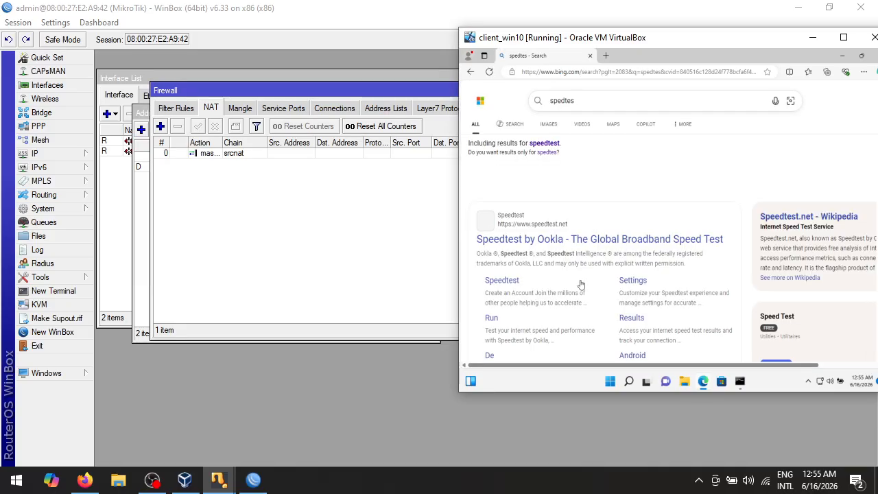
click(537, 242)
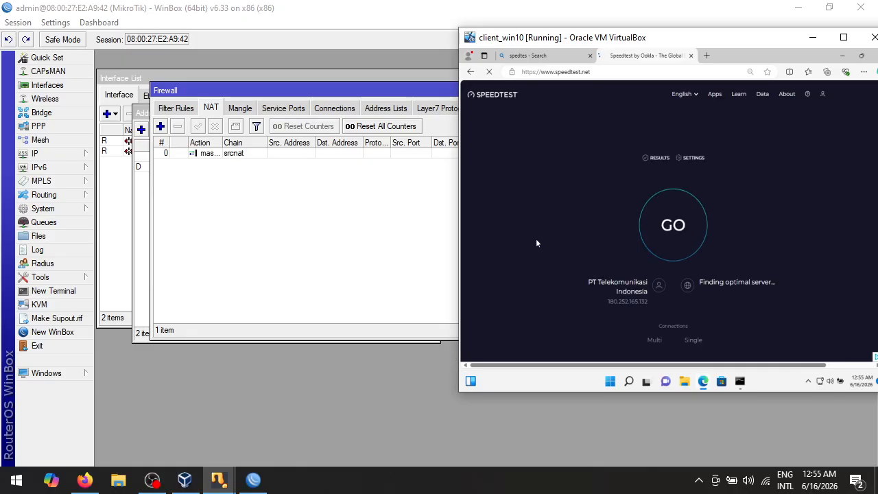
click(684, 225)
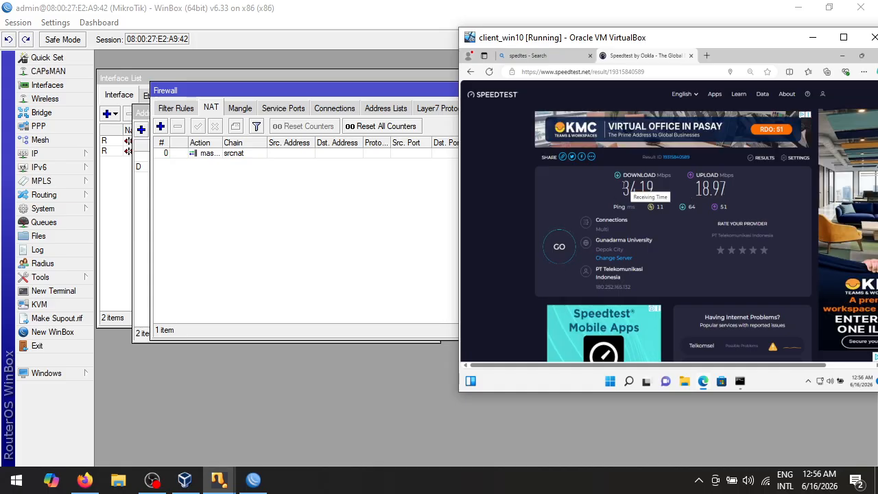
Highlight the download and upload speeds in the Speedtest results and dismiss the Windows Security notification
drag(623, 185, 658, 199)
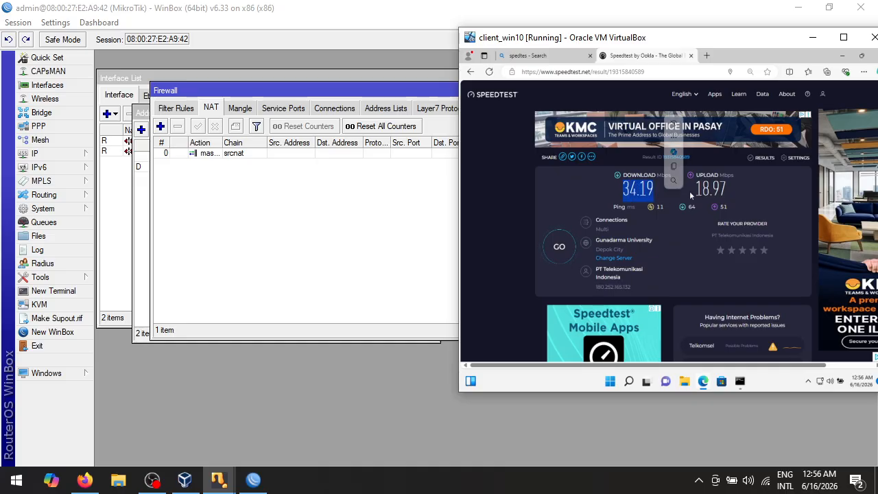
drag(694, 188, 726, 189)
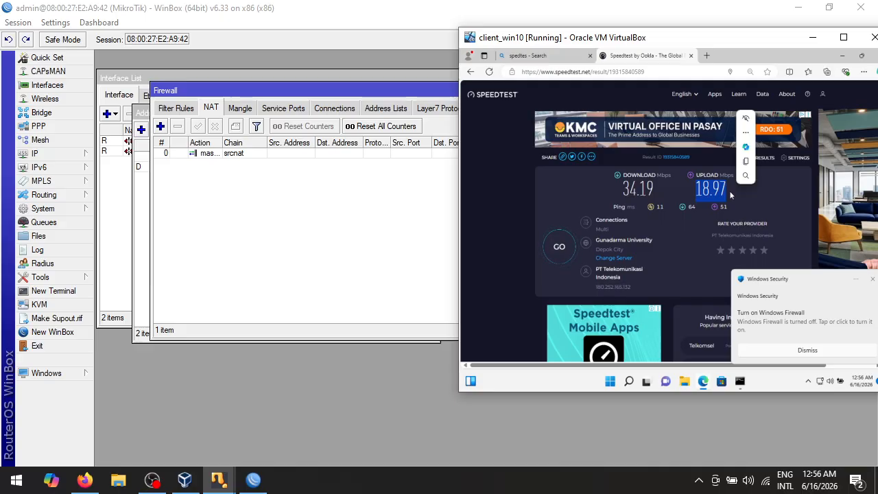
click(873, 279)
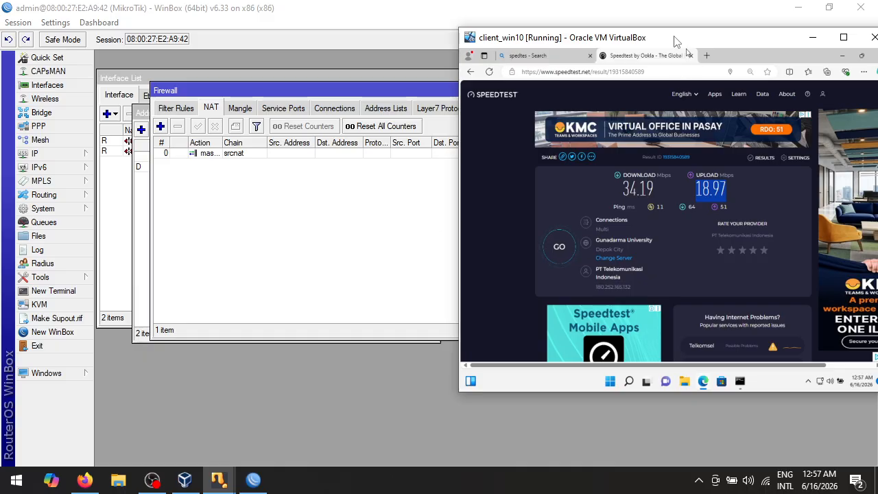
Minimise client_win10 and start a mangle rule in WinBox's firewall with chain forward and destination address 192.168.20.1/24
drag(678, 41, 662, 53)
click(797, 49)
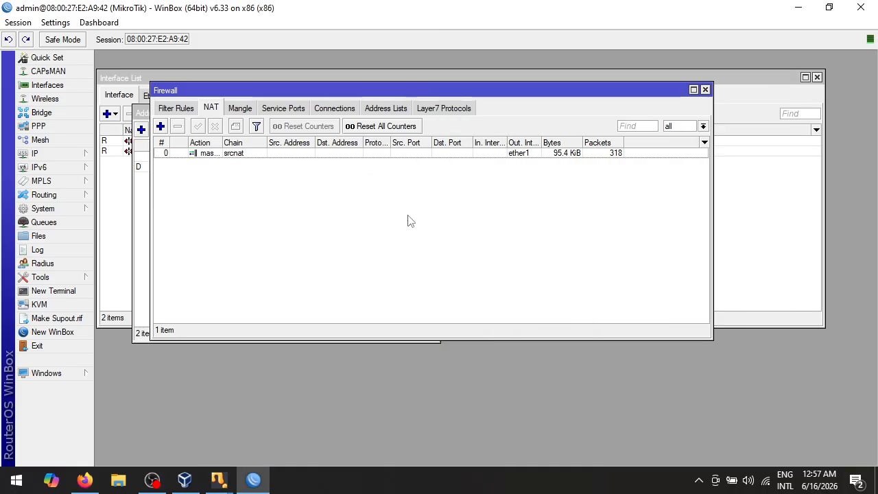
click(241, 110)
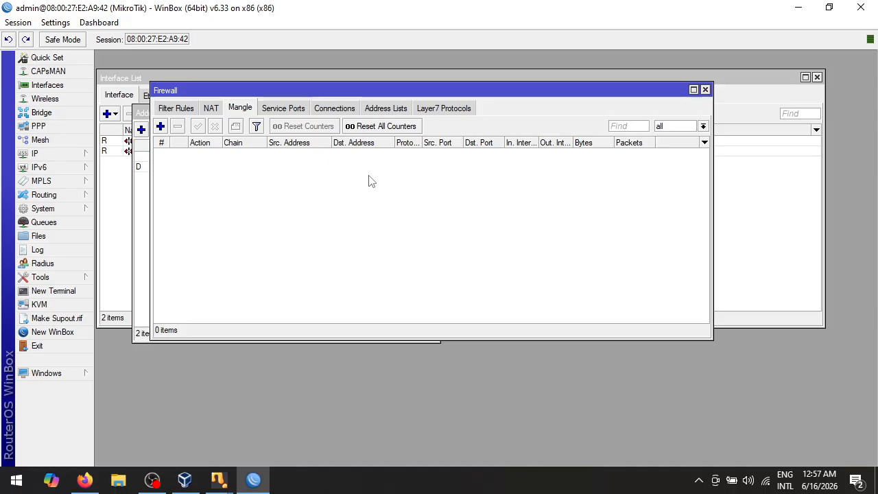
click(160, 127)
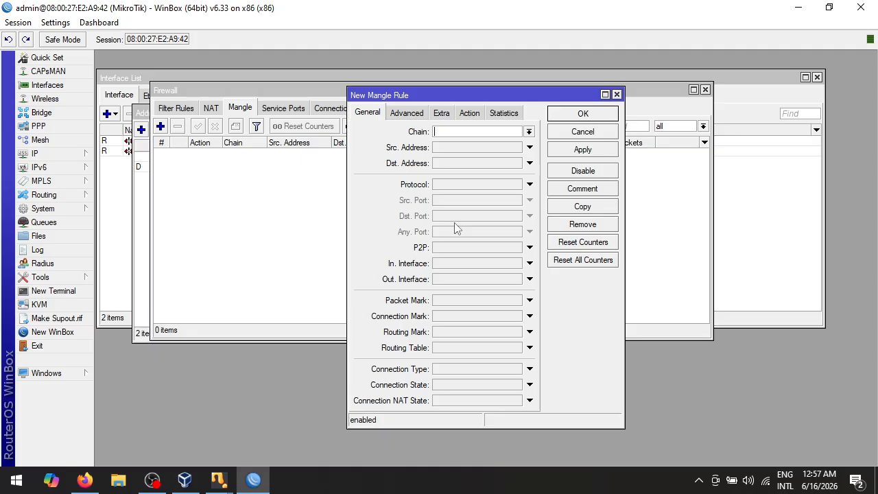
click(529, 132)
click(510, 144)
click(470, 165)
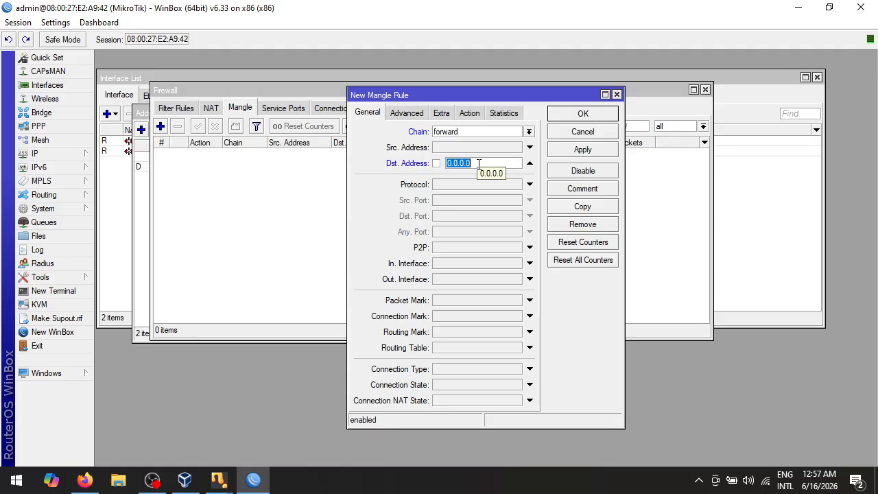
text(192.168.20.1/24)
Set the new mangle rule's action to mark packet, disable passthrough and name the new packet mark INT-DOWNLOAD
click(470, 115)
click(529, 132)
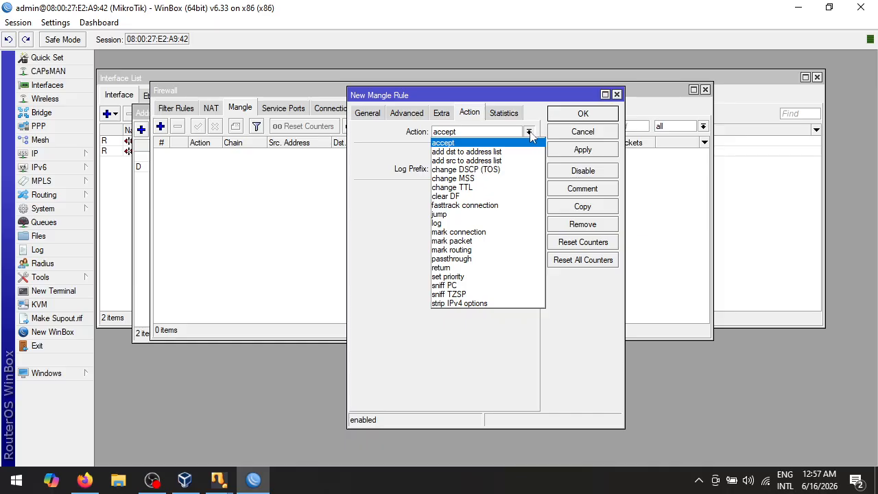
click(467, 241)
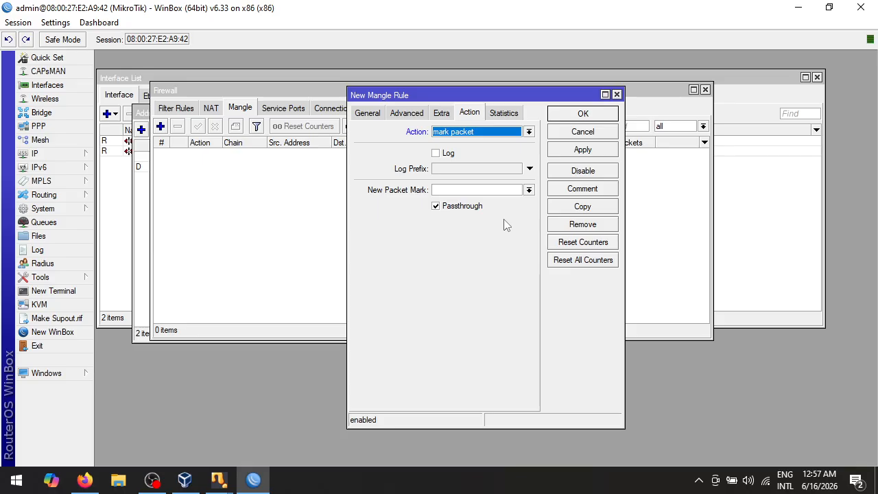
click(436, 207)
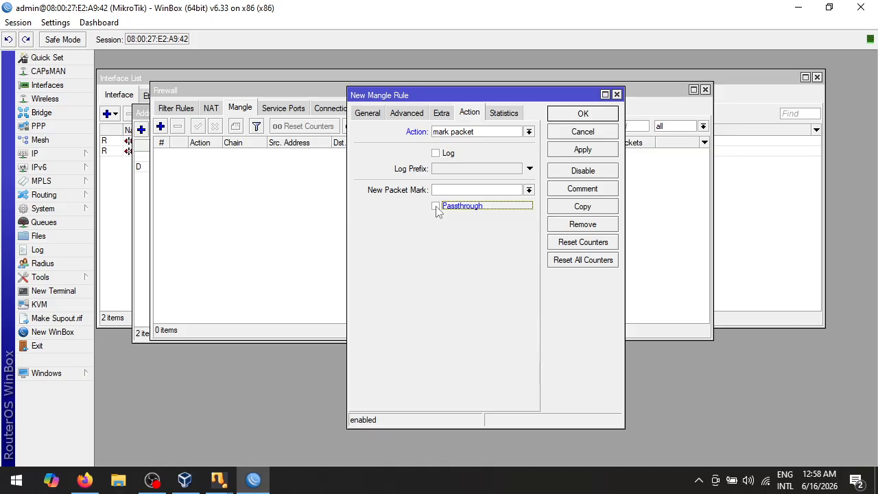
click(454, 189)
text(in)
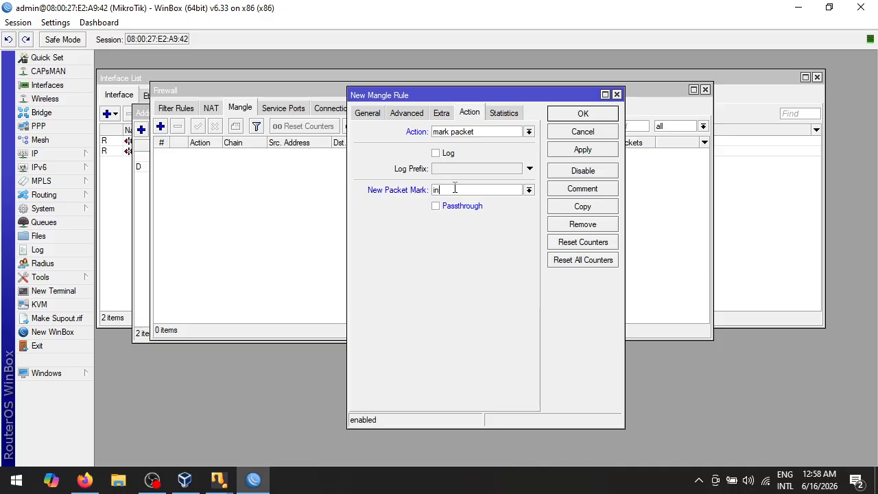
key(BackSpace)
key(BackSpace)
text(INT-DOWNLOAD)
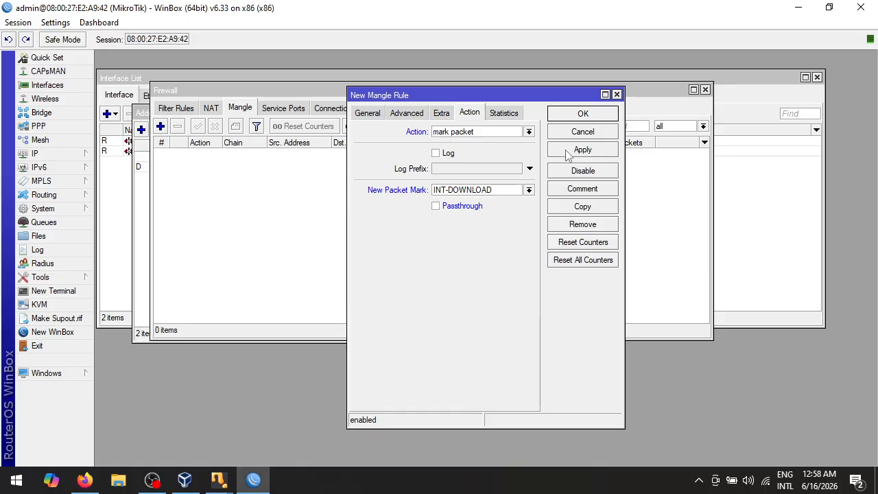
Add the comment DOWNLOAD to the mangle rule, apply it and close the rule
click(583, 190)
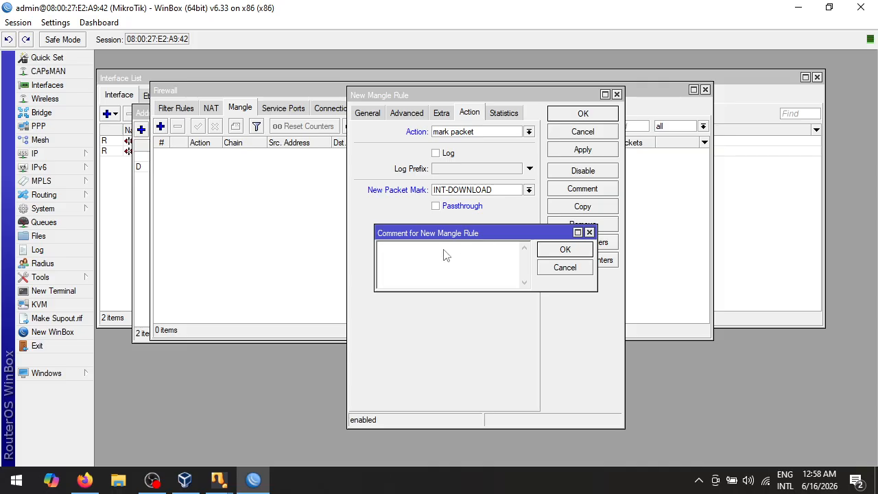
text(DOWLOAD)
click(396, 248)
text(N)
click(566, 249)
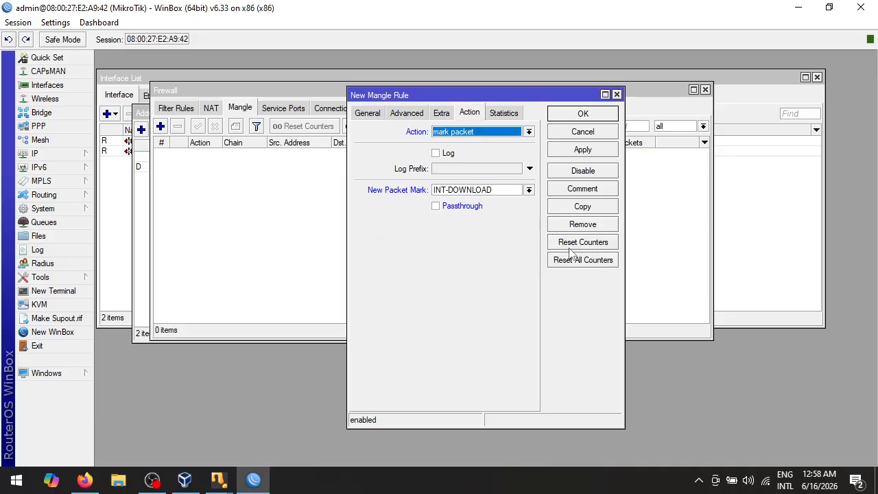
click(583, 149)
click(577, 115)
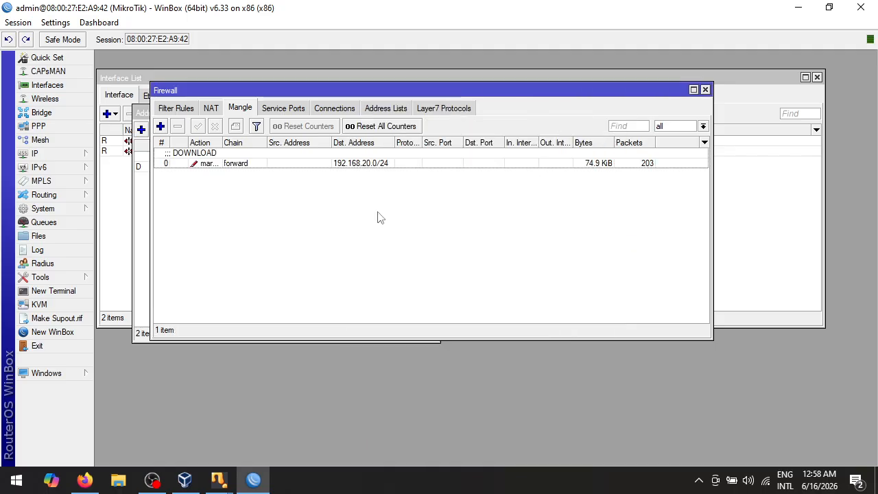
Create a second mangle rule with chain forward and source address 192.168.20.1/24
click(160, 126)
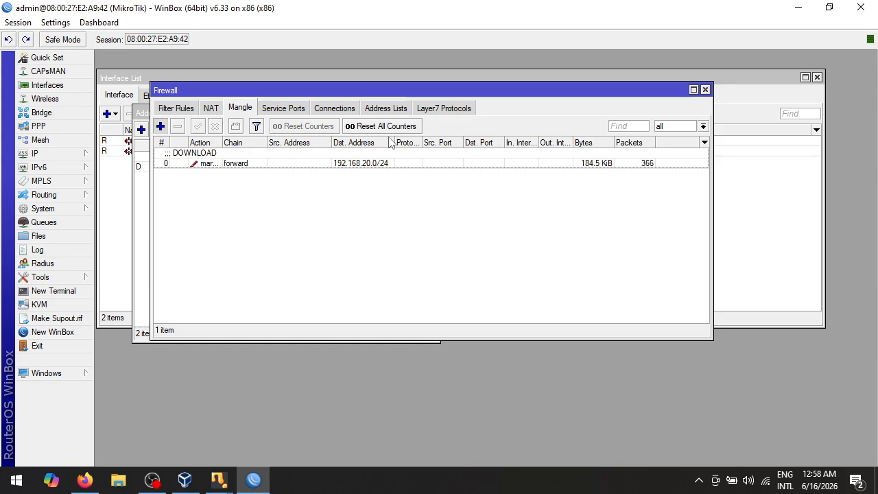
click(371, 114)
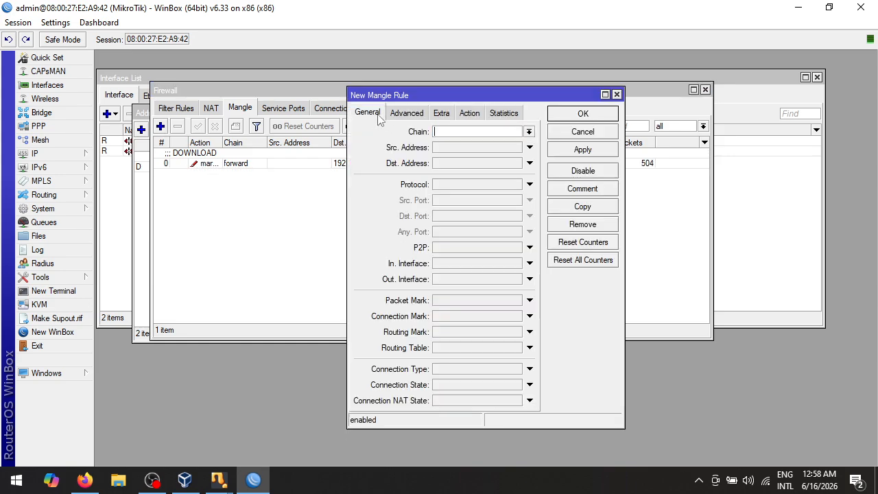
click(529, 134)
click(474, 143)
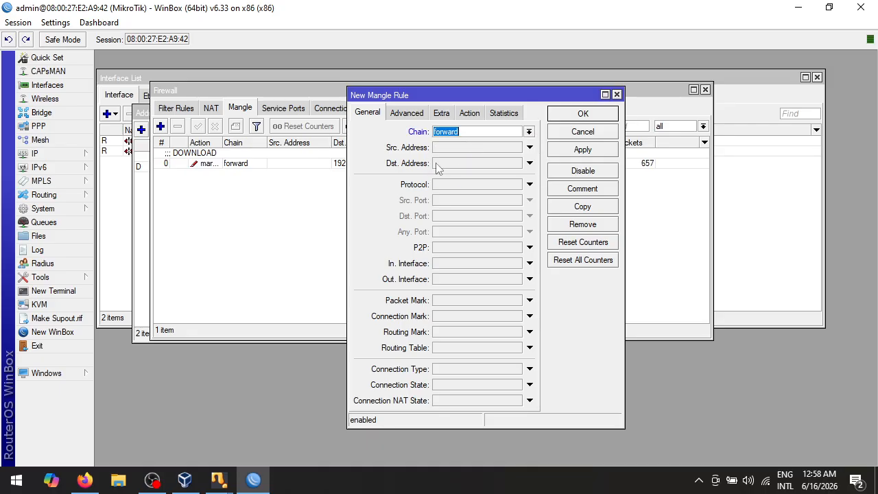
click(530, 148)
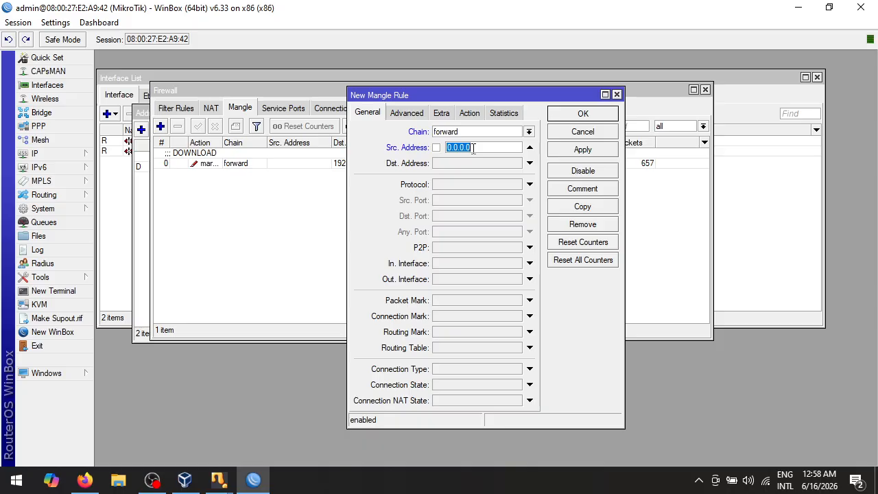
text(192.168)
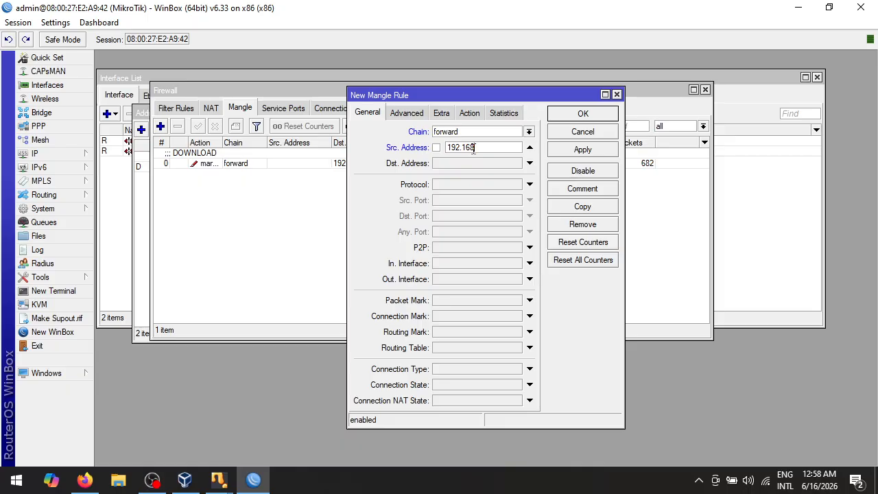
text(.20.1/24)
Set the second mangle rule's action to mark packet without passthrough, with INT-UPLOAD as the new packet mark
click(469, 113)
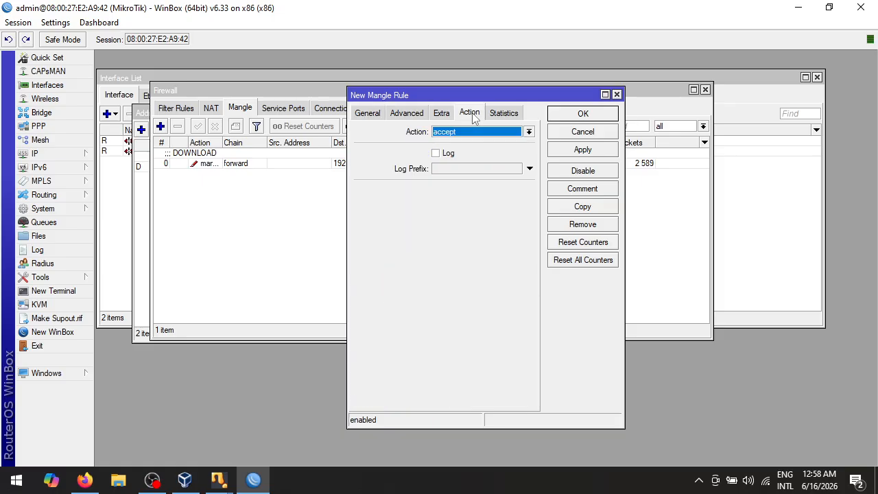
click(475, 132)
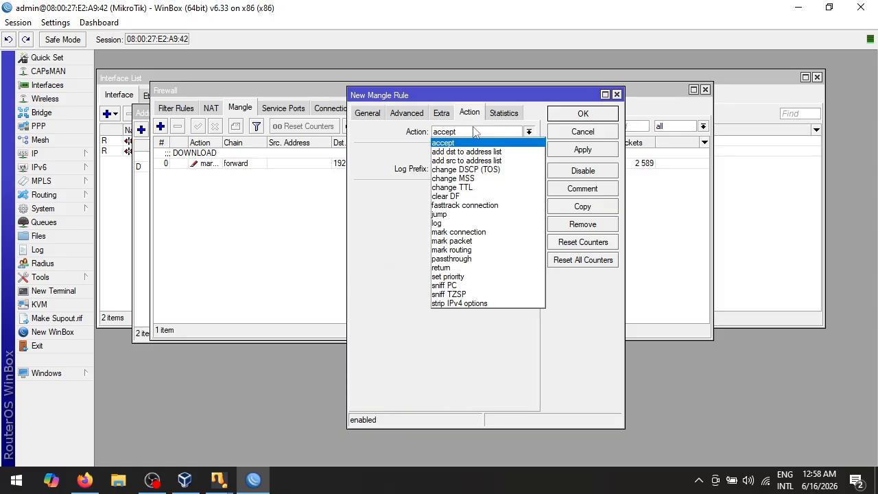
click(480, 241)
click(461, 207)
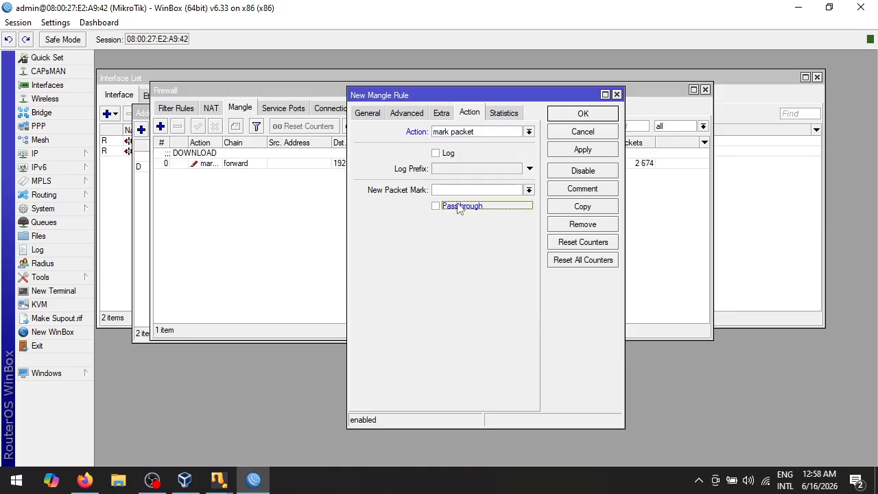
click(462, 191)
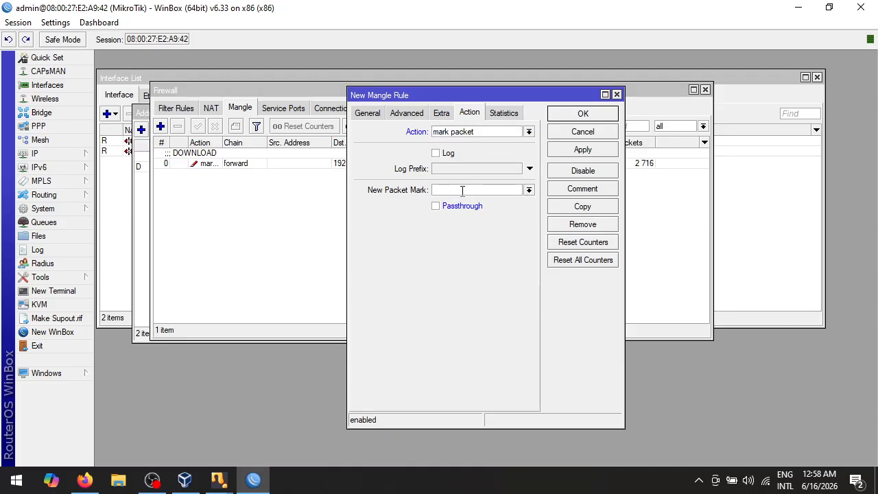
text(INT-UPLOAD)
Apply the second mangle rule and add the comment UPLOAD to it
click(576, 151)
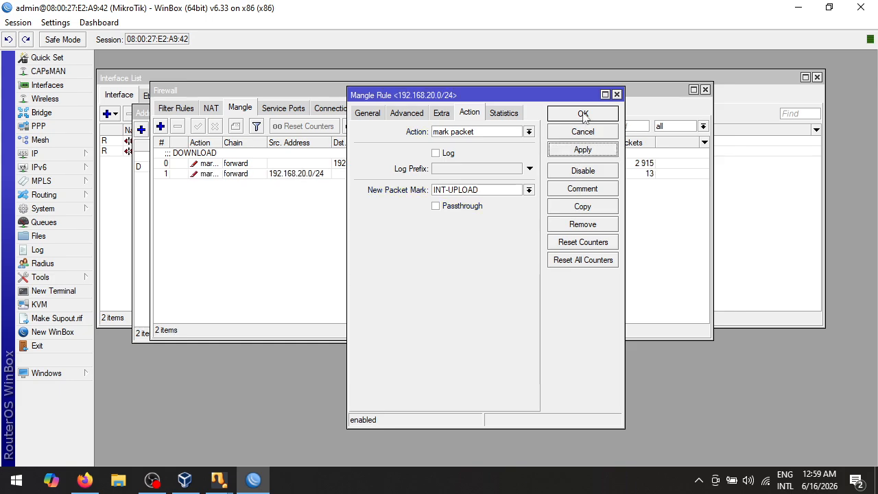
click(582, 191)
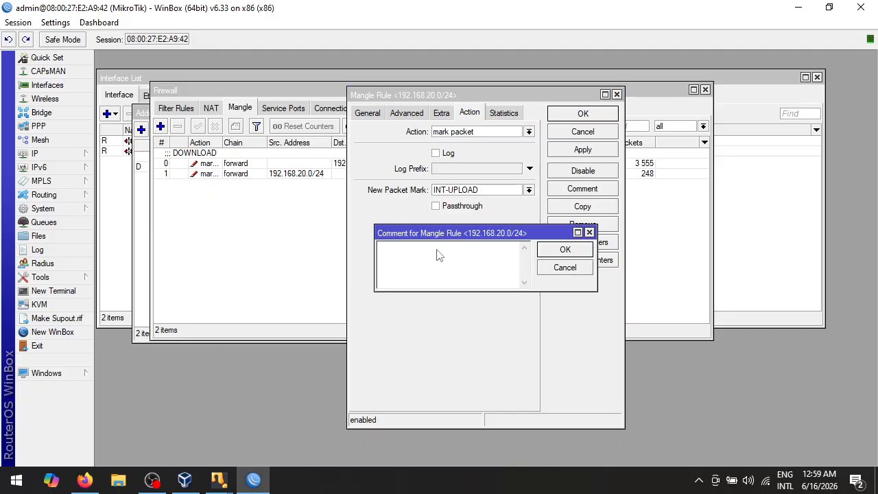
text(UPLOAD)
click(548, 255)
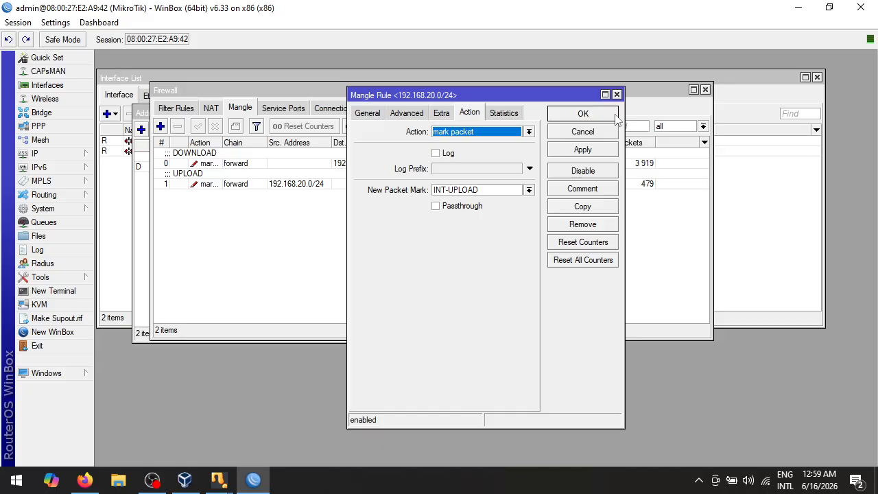
Close the UPLOAD mangle rule and bring up the queue types in the queue list
click(617, 95)
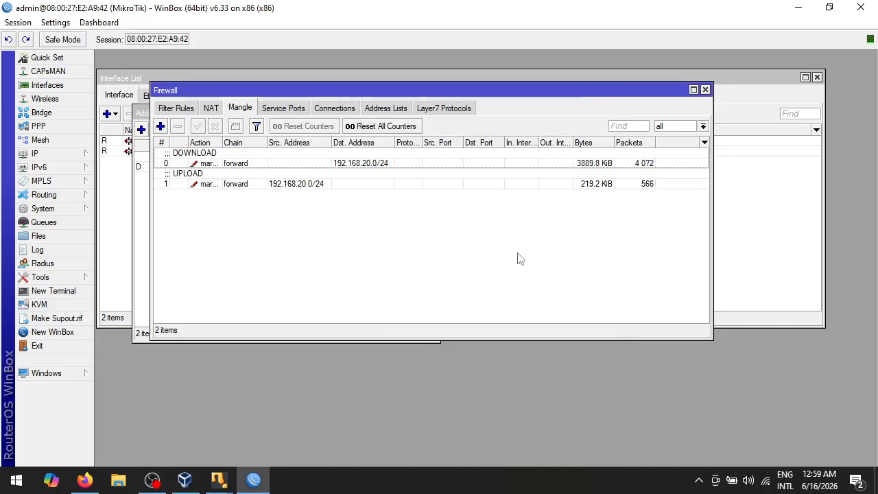
drag(492, 96, 515, 111)
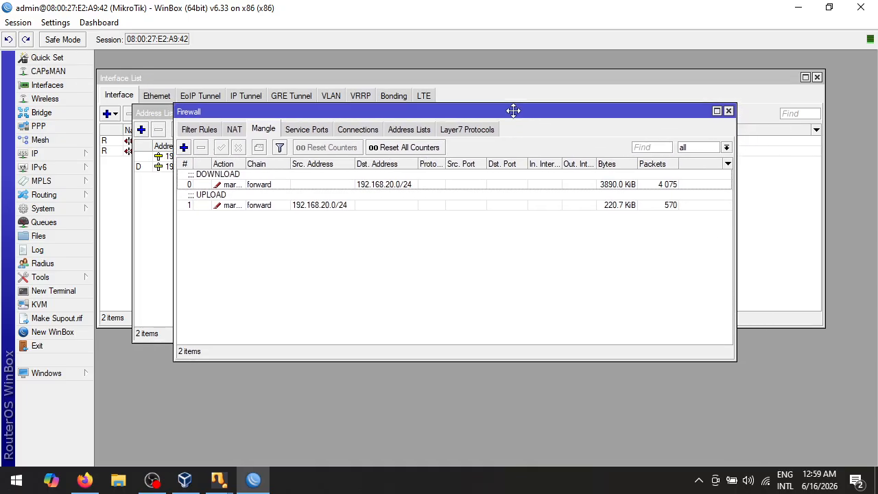
click(55, 224)
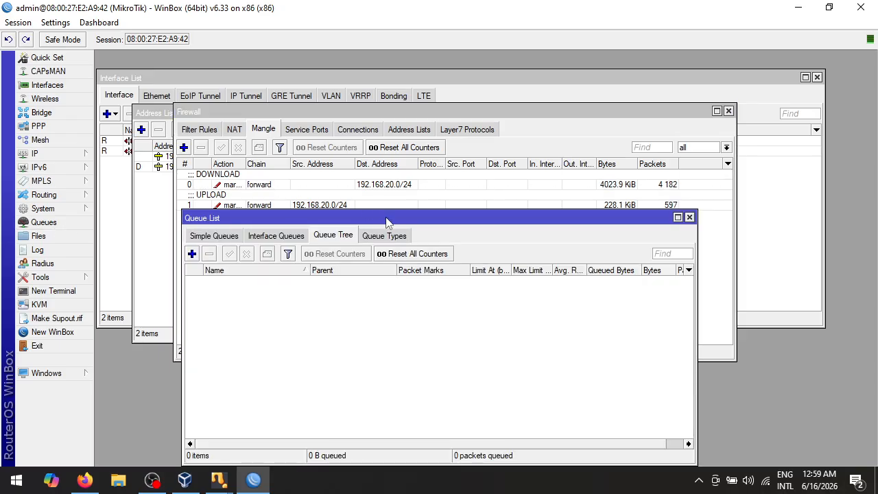
drag(386, 221, 402, 138)
click(415, 158)
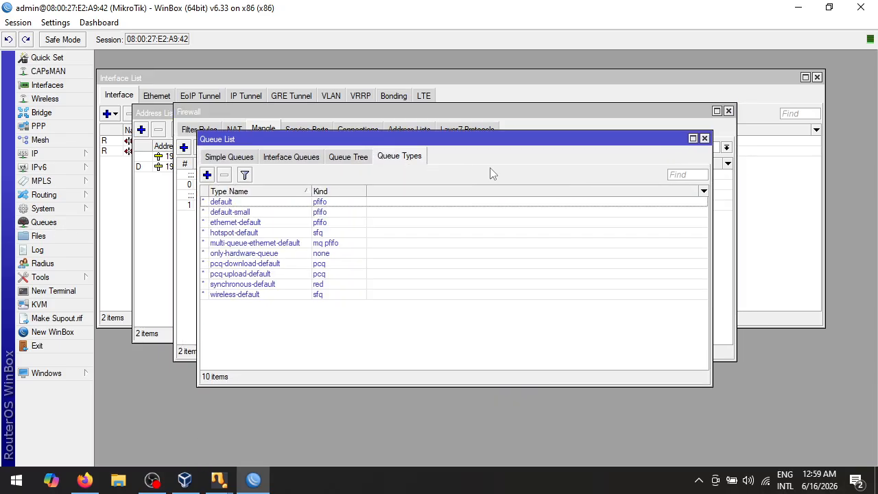
Start a new queue type named QTYPE-DONWLOAD with kind pcq
click(207, 176)
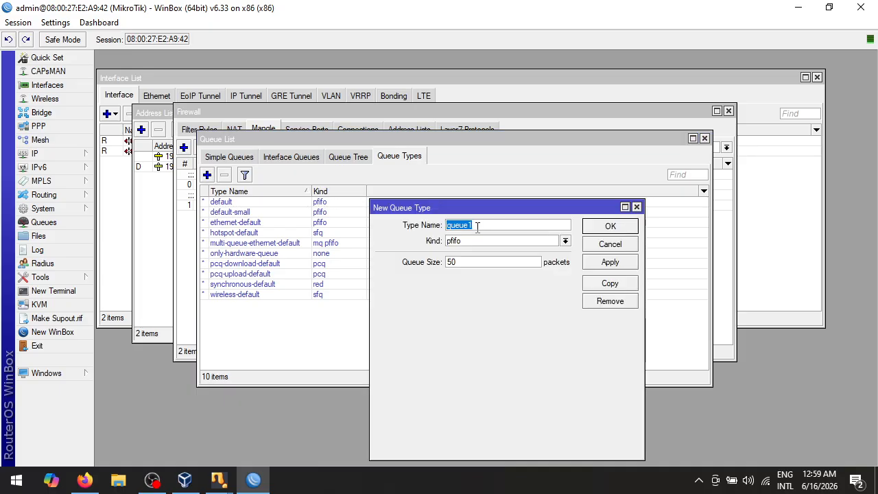
text(QTYOP)
key(BackSpace)
text(O)
key(BackSpace)
text(PE-DONWLOAD)
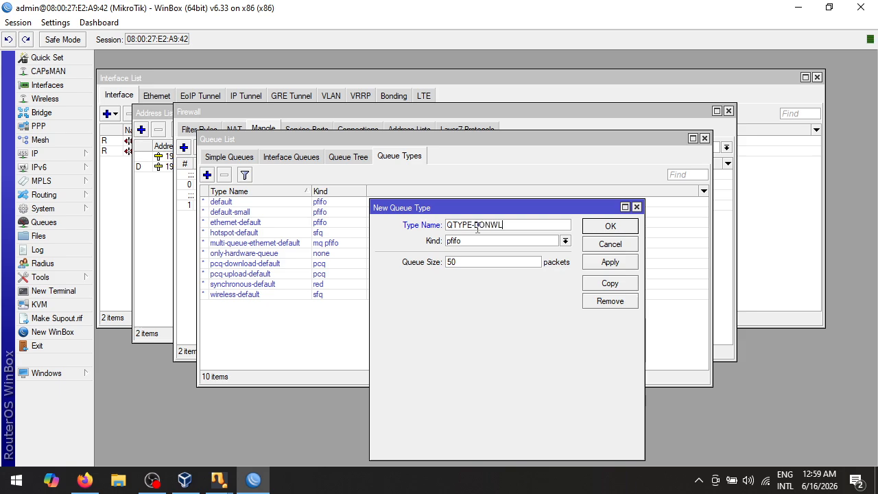
click(565, 241)
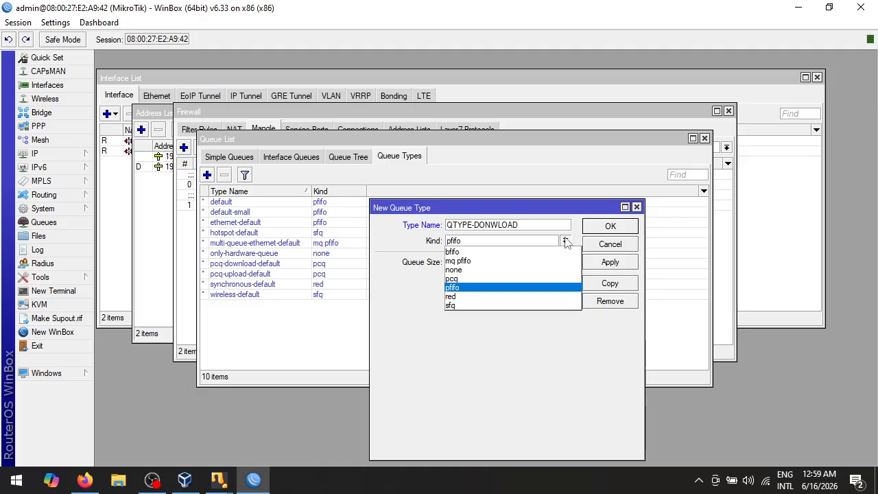
click(472, 279)
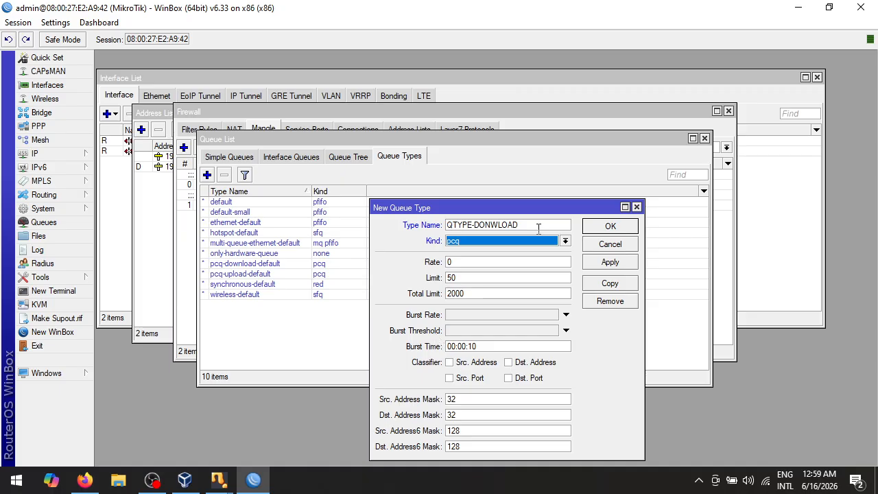
Correct the new queue type's name to QTYPE-DOWNLOAD
drag(535, 224, 490, 225)
text(WNLOAD)
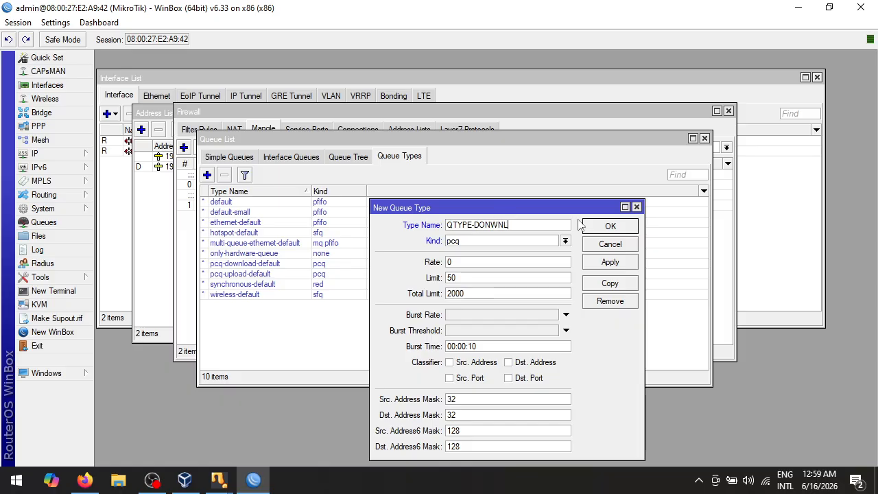
key(BackSpace)
key(BackSpace)
key(BackSpace)
key(BackSpace)
key(BackSpace)
key(BackSpace)
text(WNLOAD)
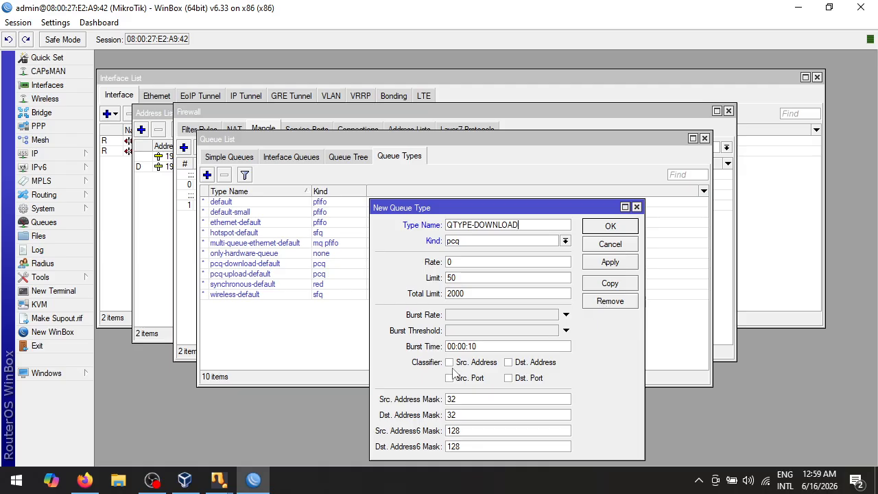
Set the download queue type's classifier to destination address and destination port, and save it
click(508, 362)
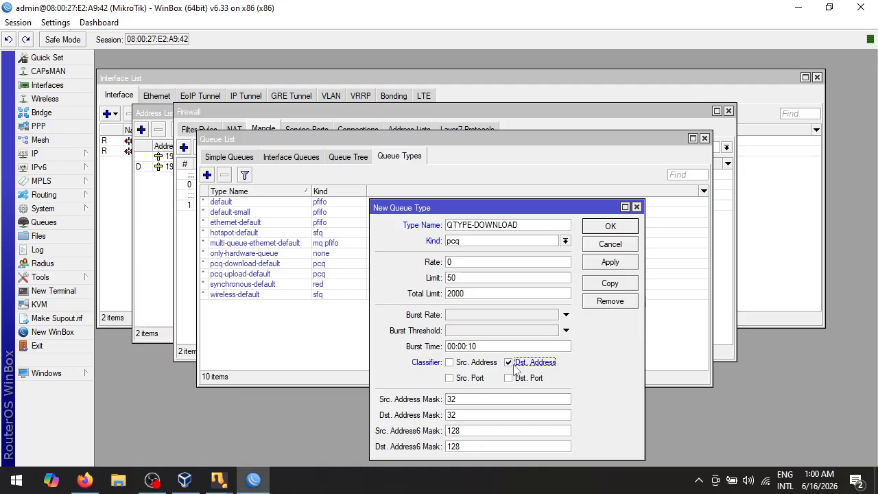
click(508, 378)
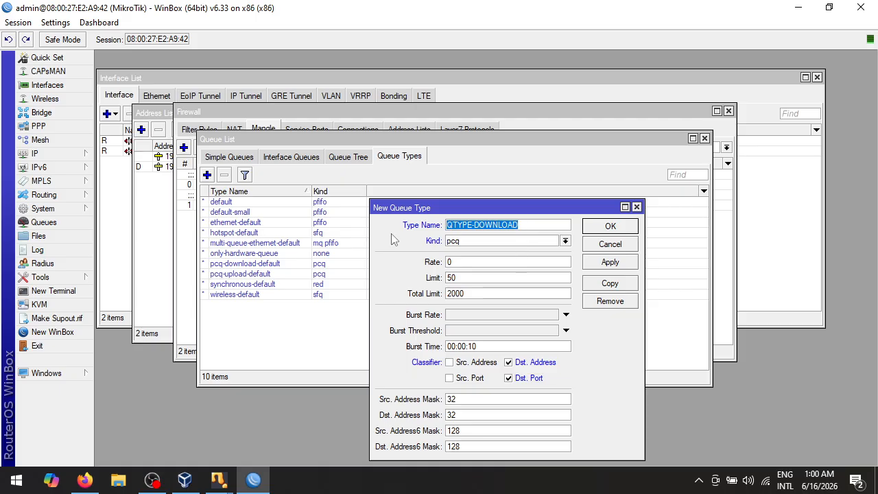
click(613, 264)
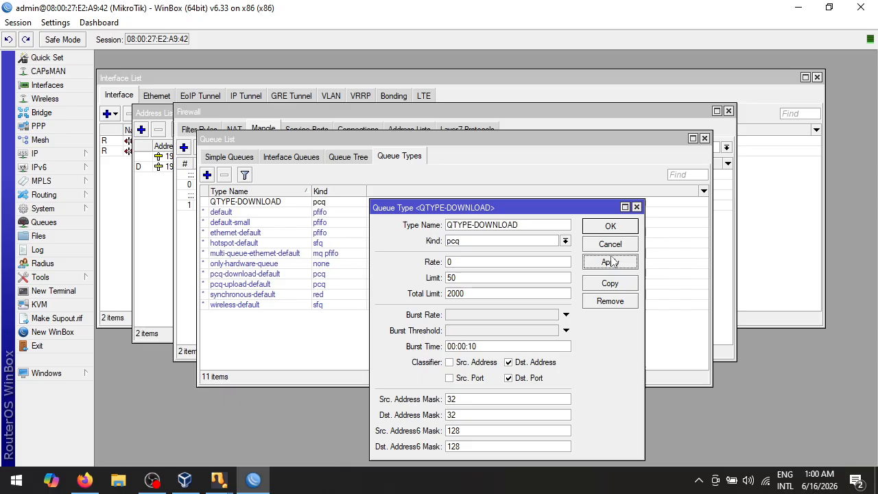
click(611, 228)
Start a second queue type and name it QTYPE-UPLOAD
click(207, 175)
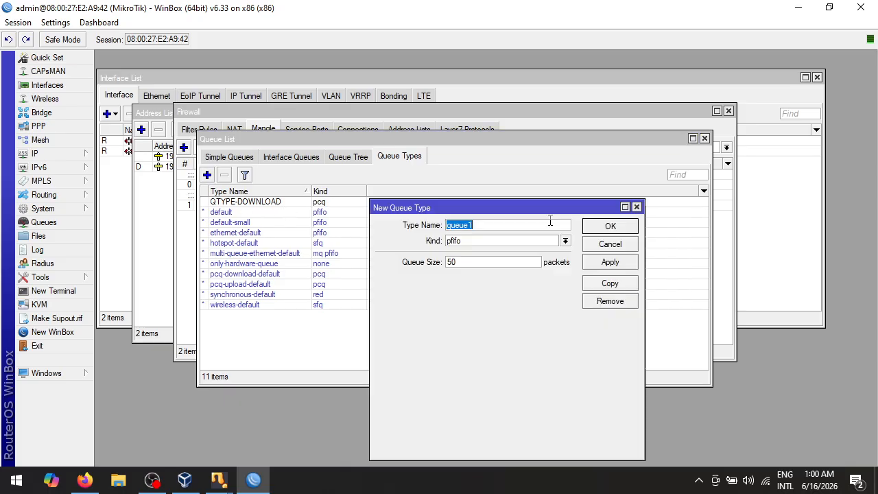
text(QTYPE-DOWNLOAD)
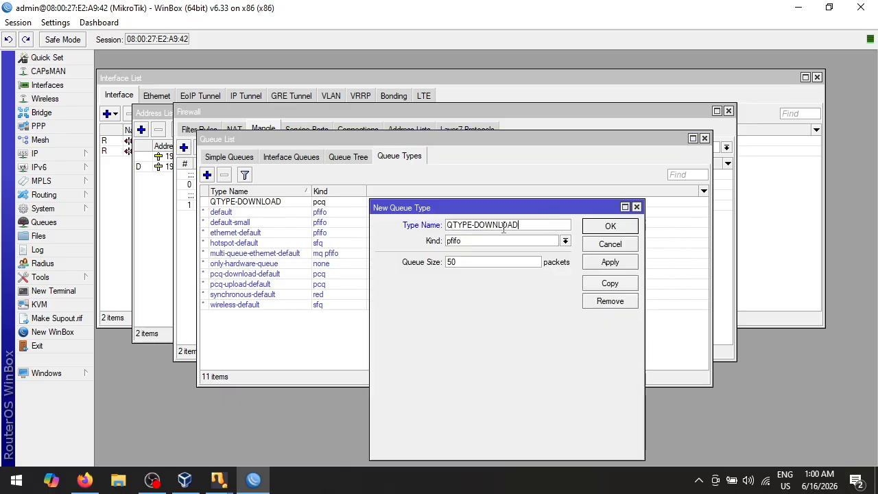
key(BackSpace)
key(BackSpace)
key(BackSpace)
key(BackSpace)
key(BackSpace)
key(BackSpace)
key(BackSpace)
text(UPLOAD)
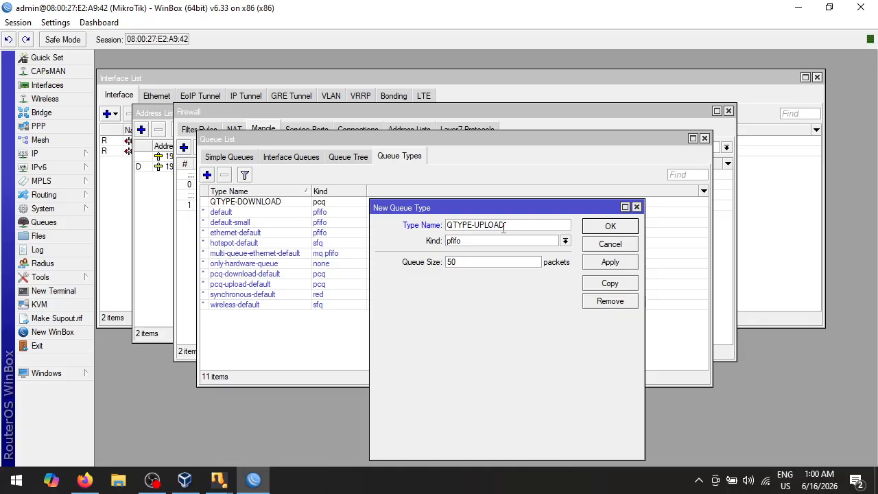
Set the upload queue type's kind to pcq with source address and source port as classifier, and save it
click(564, 240)
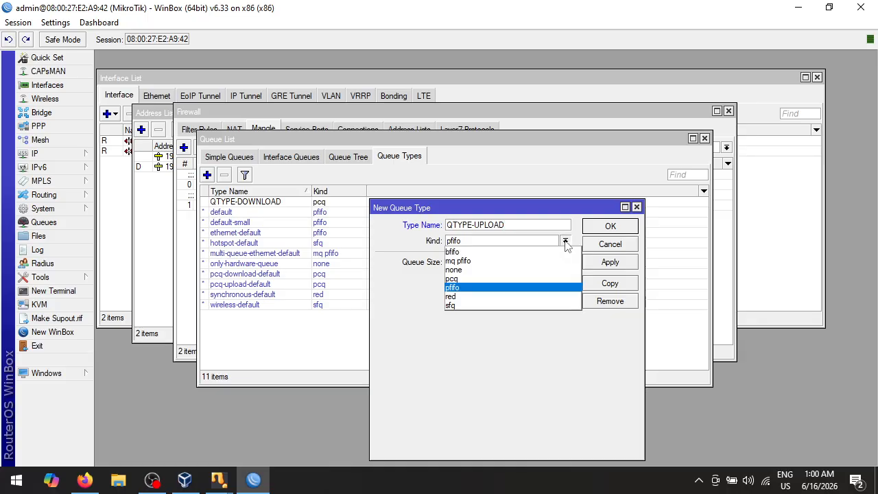
click(478, 279)
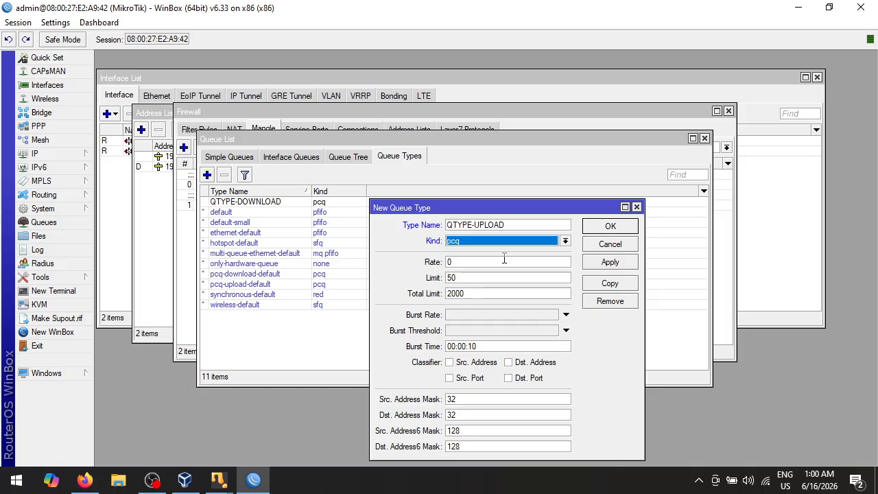
click(450, 363)
click(450, 378)
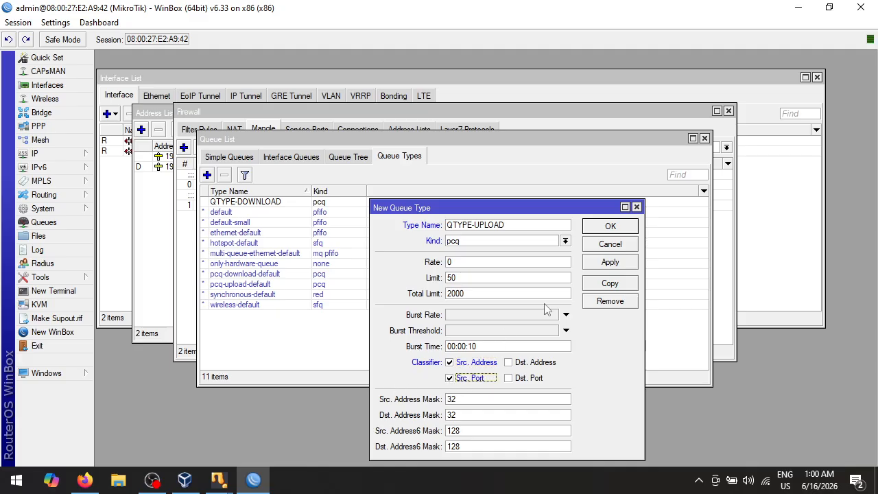
click(610, 264)
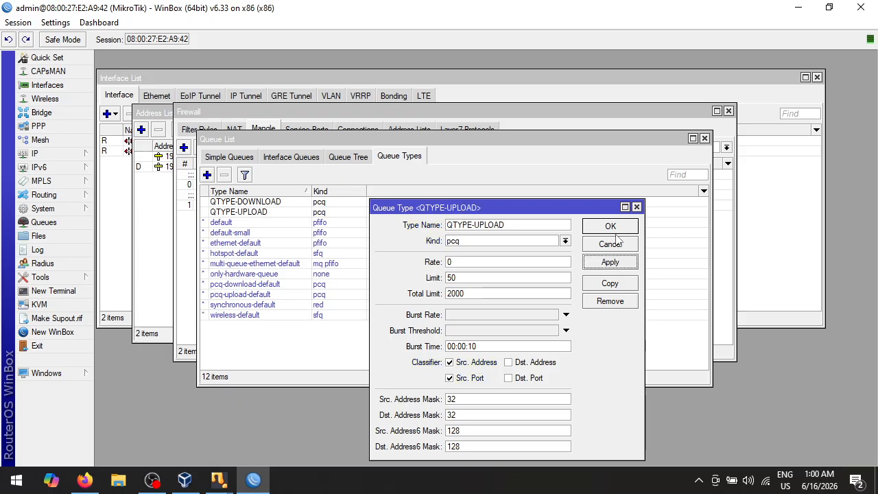
click(613, 228)
Start a new queue in the queue tree and name it UTAMA-DOWNLOAD
drag(521, 137, 516, 92)
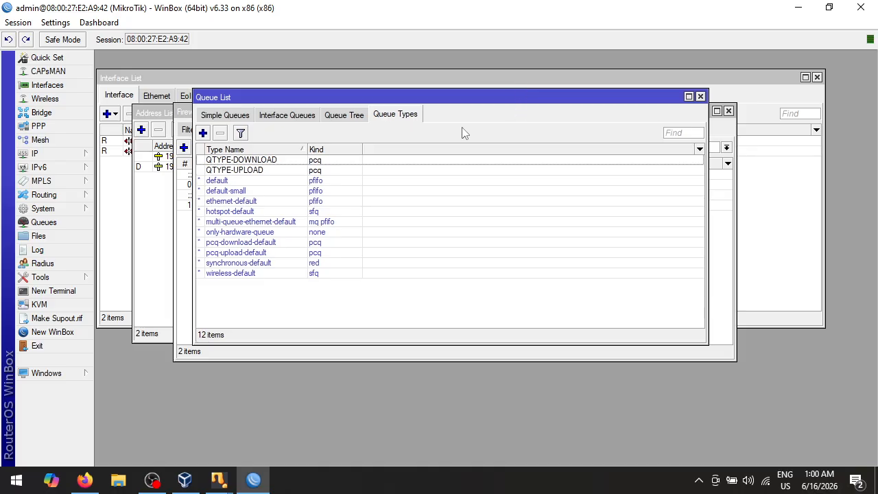
click(354, 118)
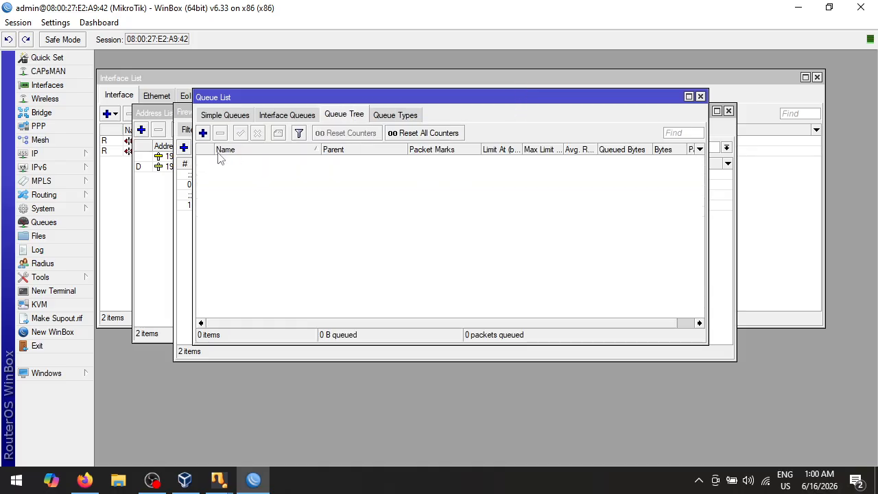
click(204, 133)
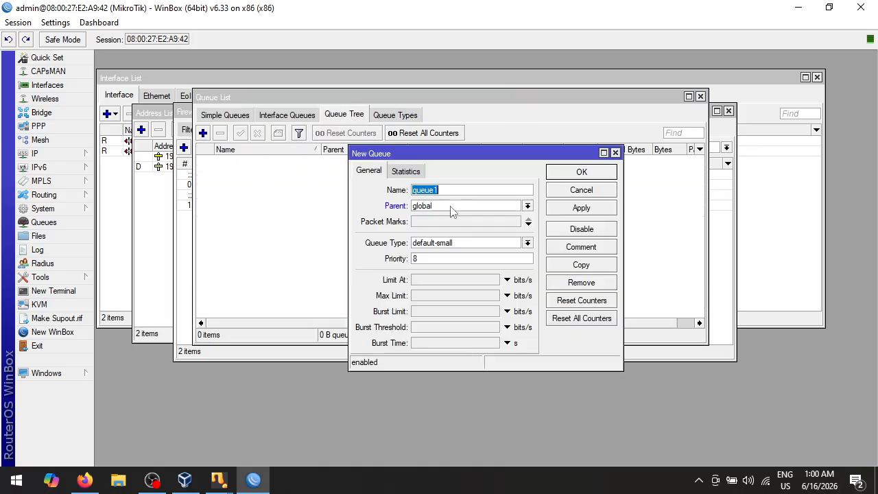
text(UTAMA-DOWNL)
key(BackSpace)
key(BackSpace)
text(W)
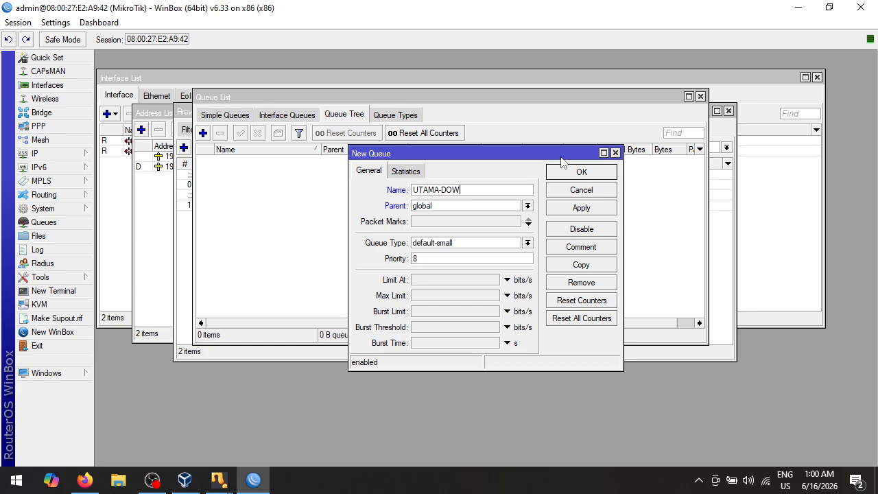
text(BWN)
key(BackSpace)
key(BackSpace)
text(NLOAD)
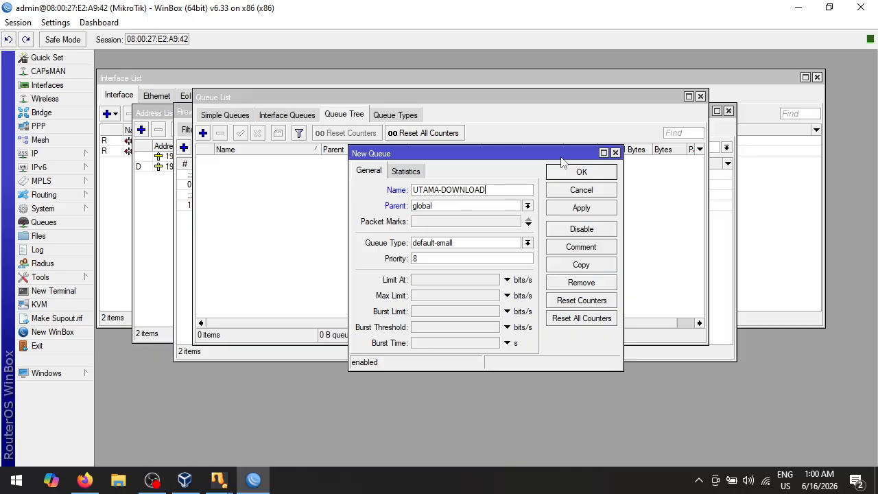
Give the UTAMA-DOWNLOAD queue the parent ether2 and a max limit of 2M, and save it
click(528, 207)
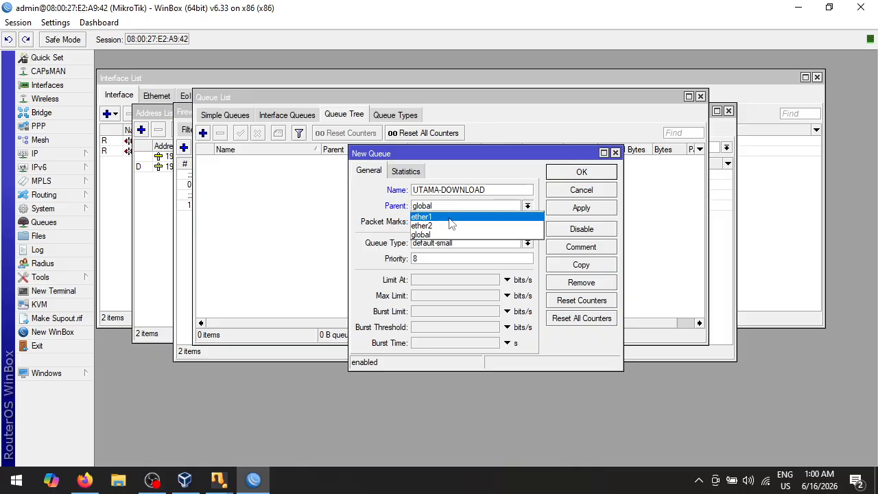
click(515, 226)
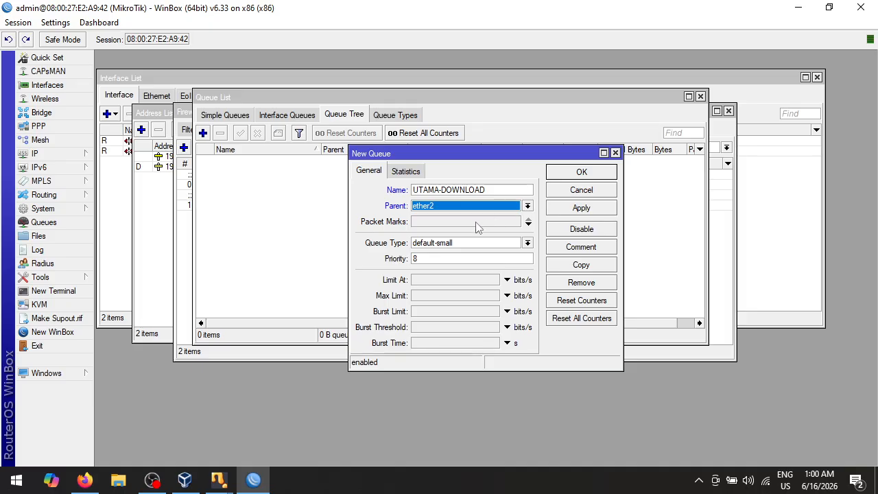
click(466, 297)
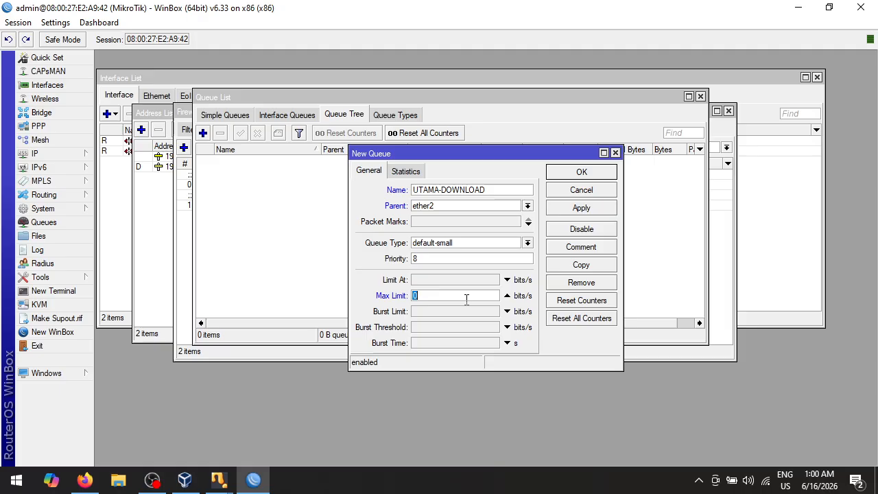
text(2M)
click(564, 209)
click(582, 172)
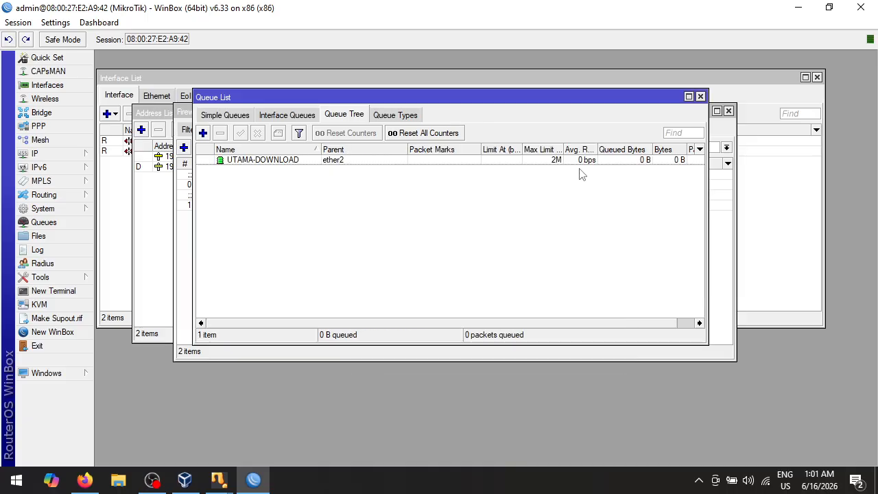
Add a second queue to the queue tree named UTAMA-UPLOAD with parent ether1 and a max limit of 2M
click(202, 132)
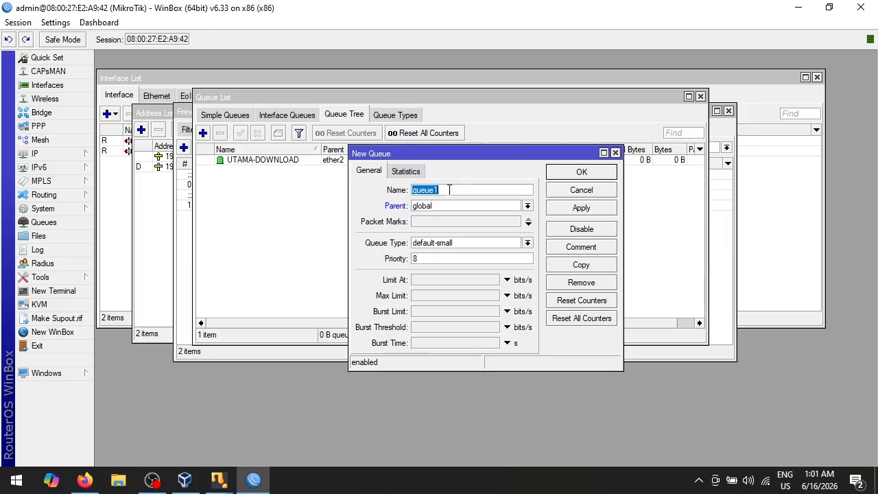
text(UTAMA-UPLOAD)
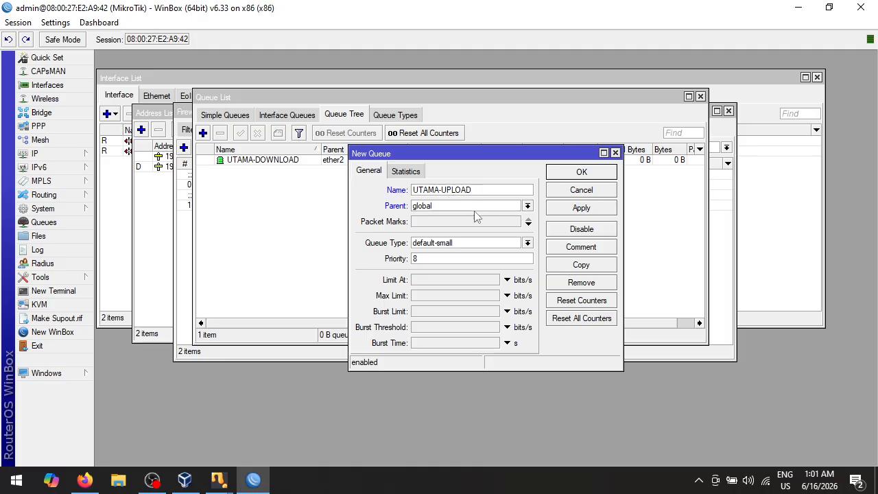
click(528, 207)
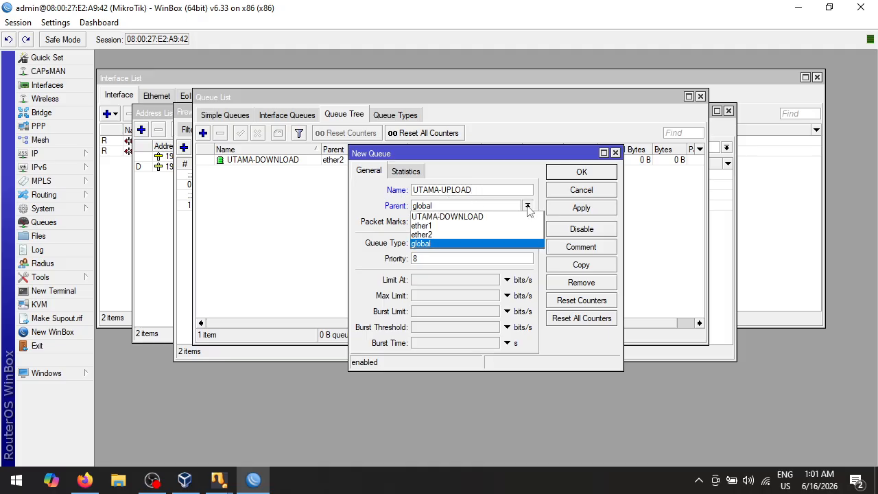
click(456, 226)
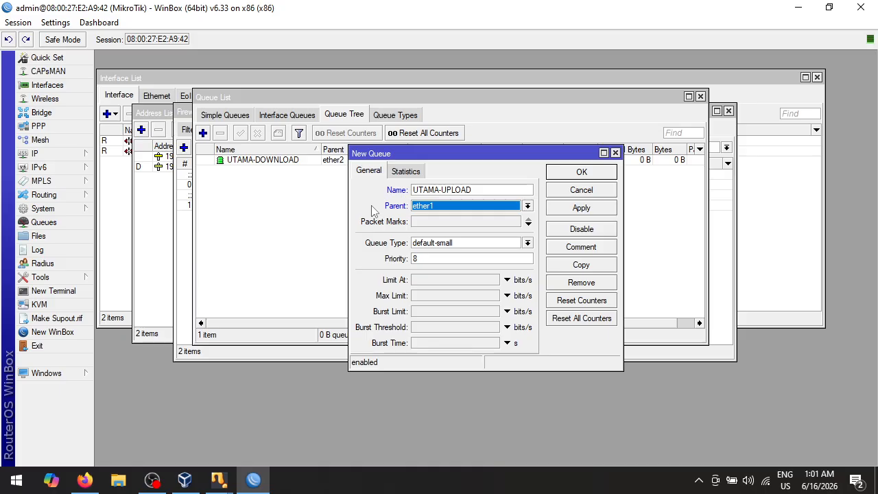
click(418, 295)
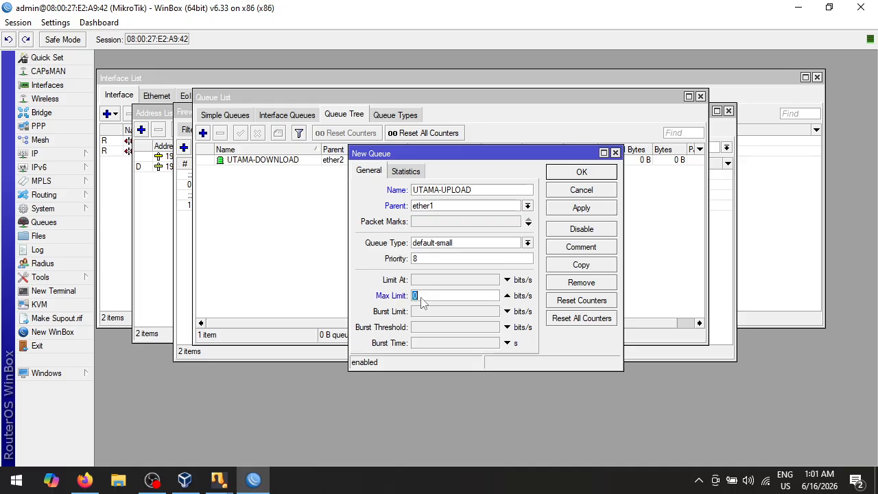
text(2M)
click(565, 210)
click(571, 177)
click(571, 177)
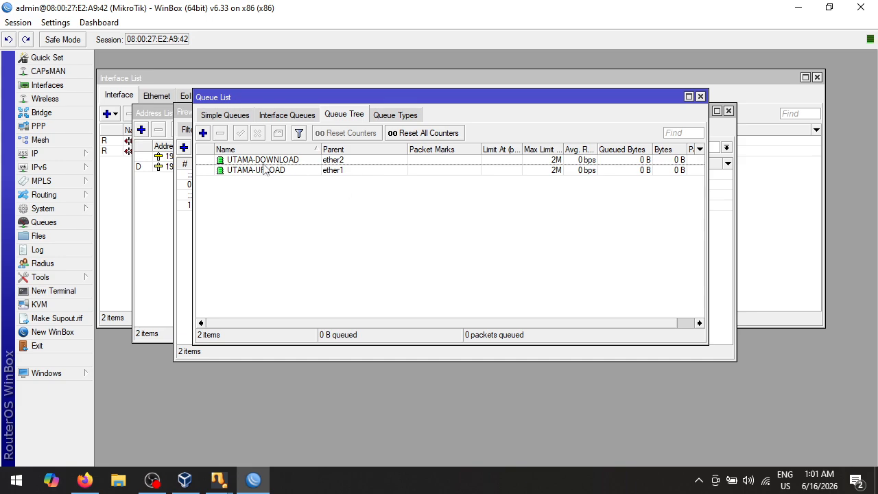
Start a new queue in the queue tree, name it USER-DOWNLOAD and set its parent to UTAMA-DOWNLOAD
click(202, 133)
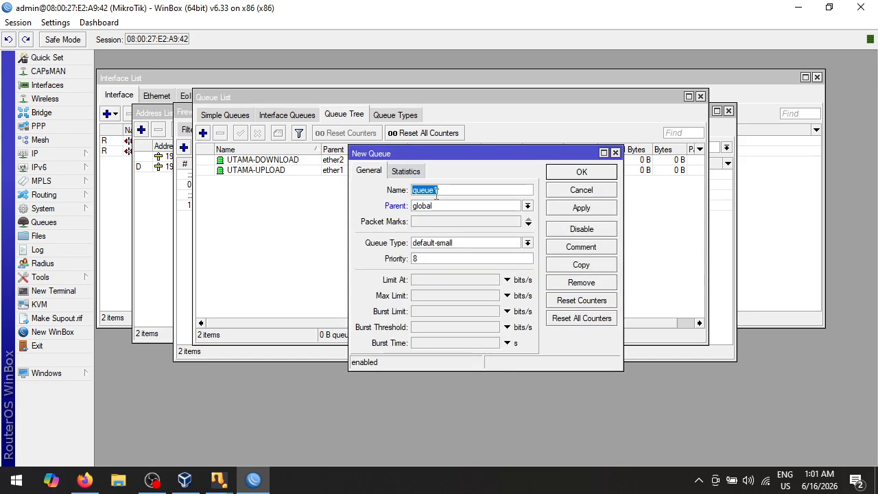
text(USER-DO)
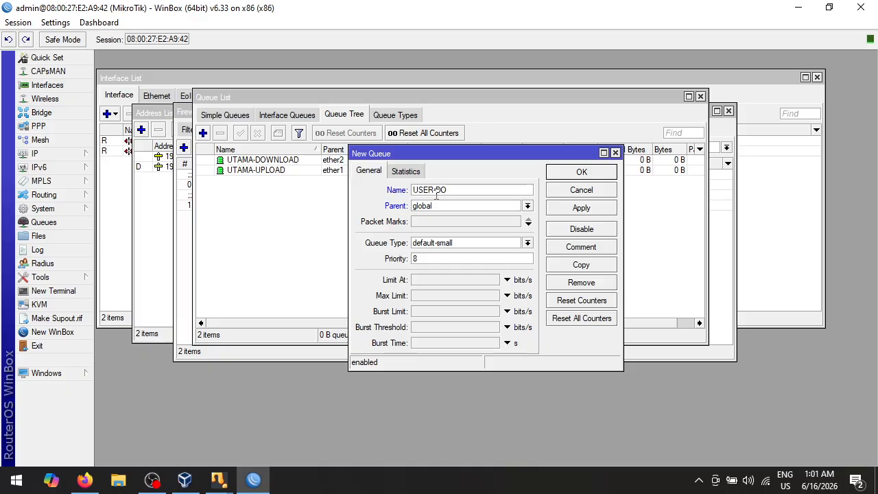
text(WNLOAD)
click(528, 206)
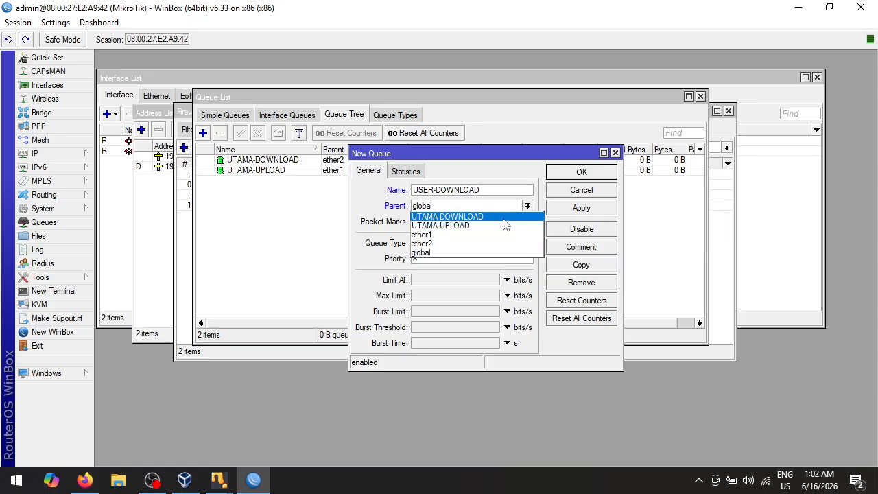
click(504, 218)
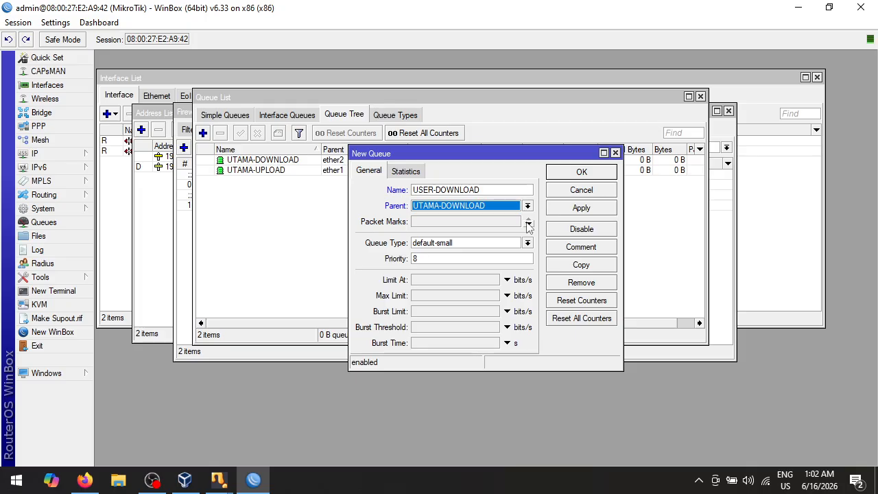
Assign the packet mark INT-DOWNLOAD and the queue type QTYPE-DOWNLOAD to the USER-DOWNLOAD queue
click(528, 224)
click(516, 222)
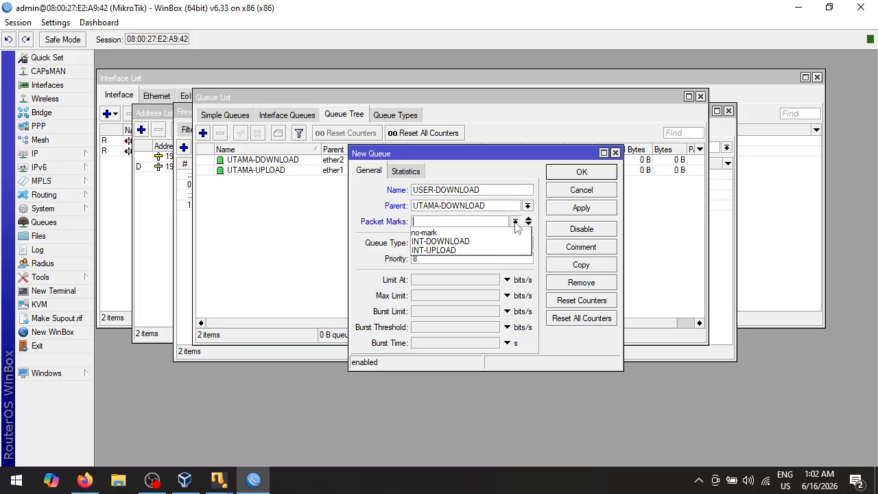
click(475, 243)
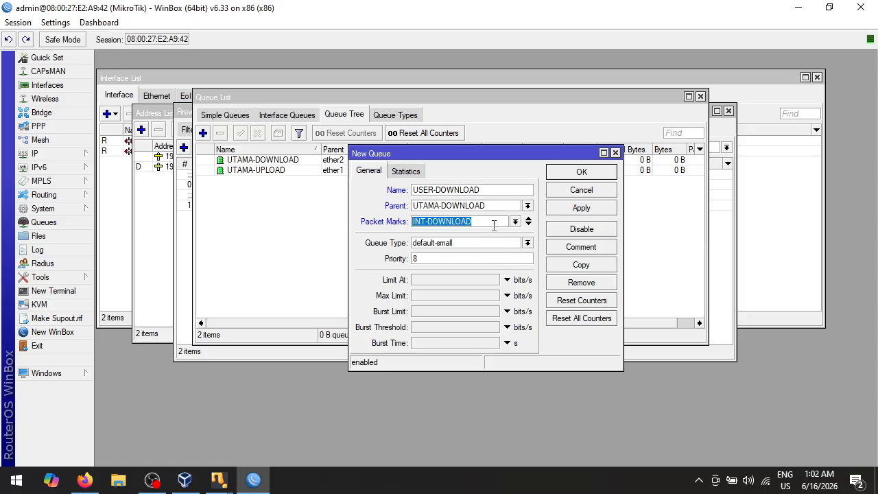
click(523, 244)
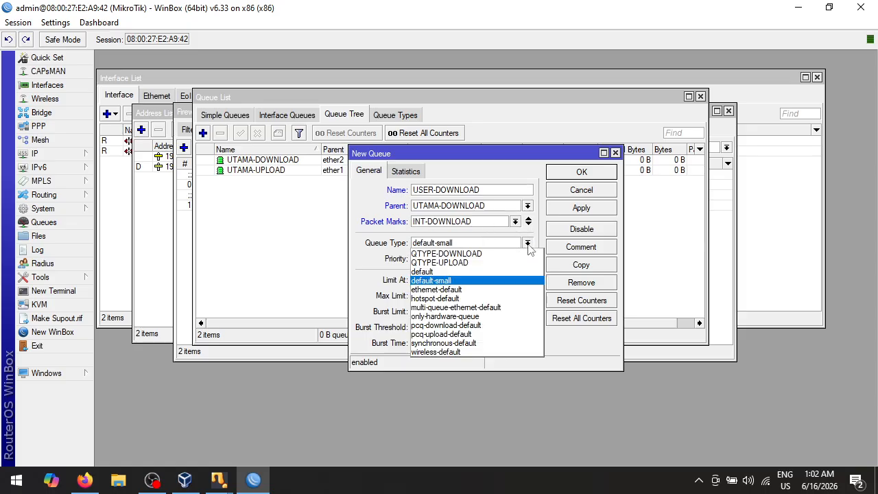
click(494, 255)
Set the USER-DOWNLOAD queue's max limit to 2M and limit at to 1M, and save it
click(464, 296)
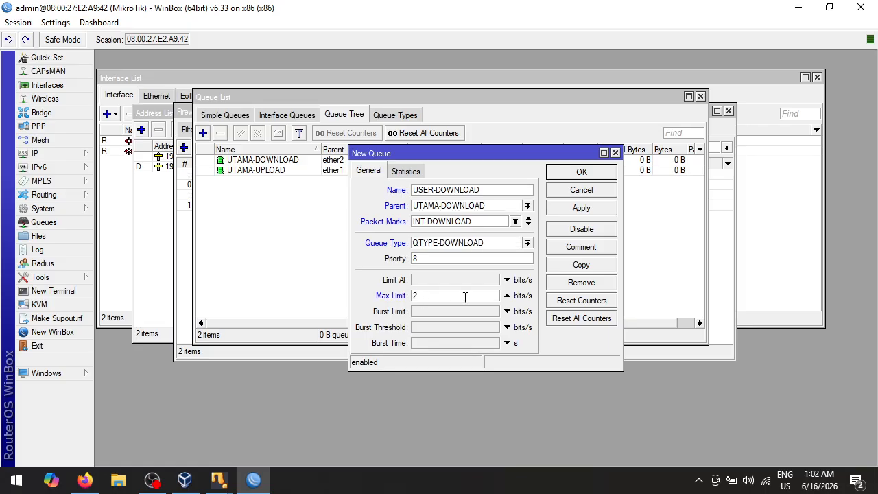
click(456, 281)
text(1M)
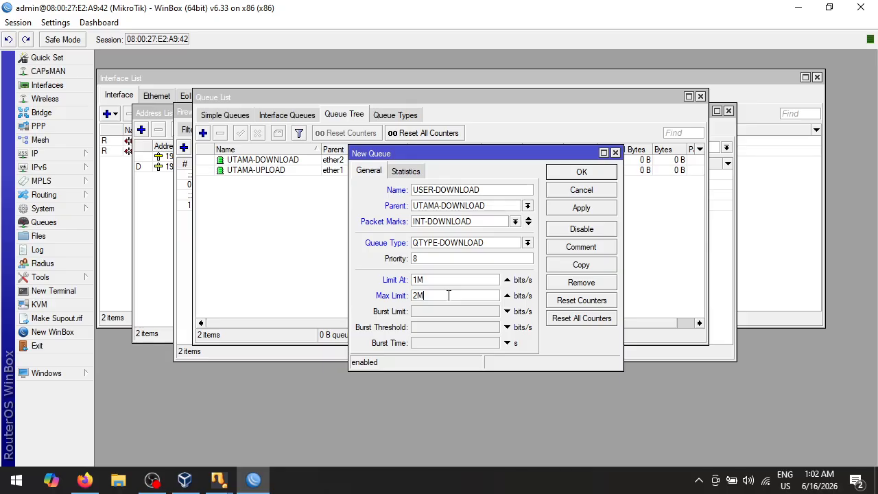
drag(447, 295, 413, 281)
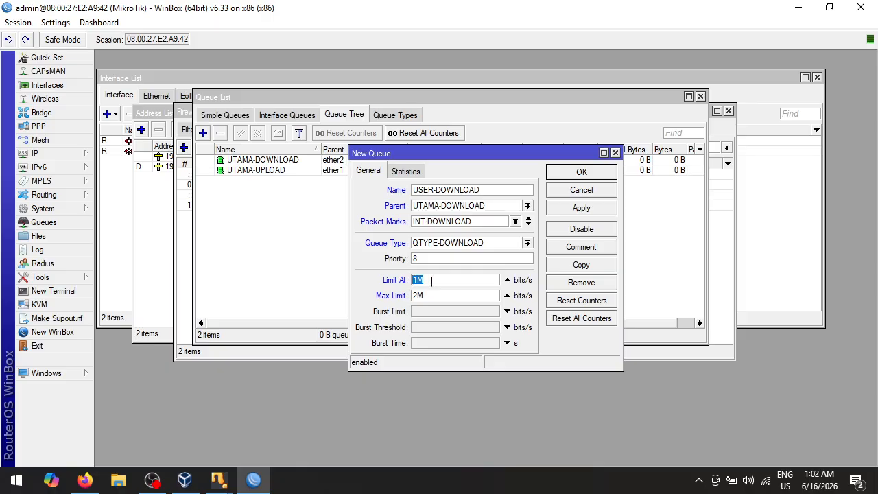
click(559, 211)
click(581, 173)
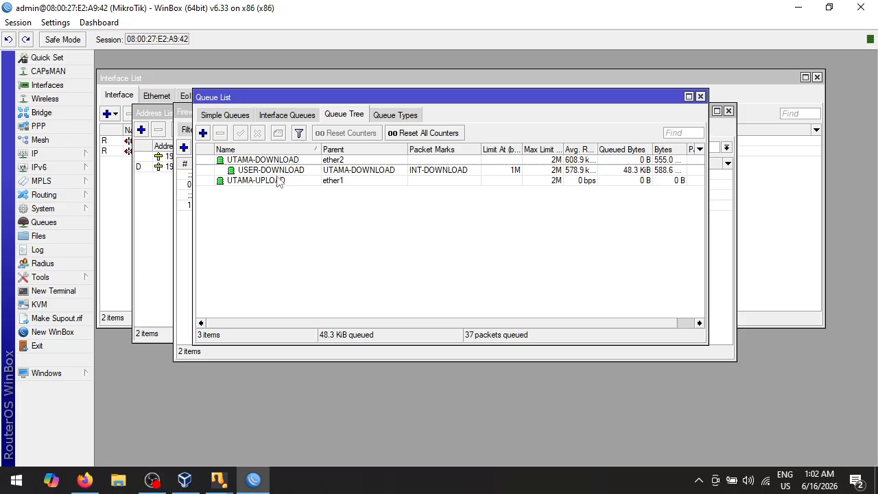
Start another queue in the queue tree, name it USER-UPLOAD and set its parent to ether1
click(203, 133)
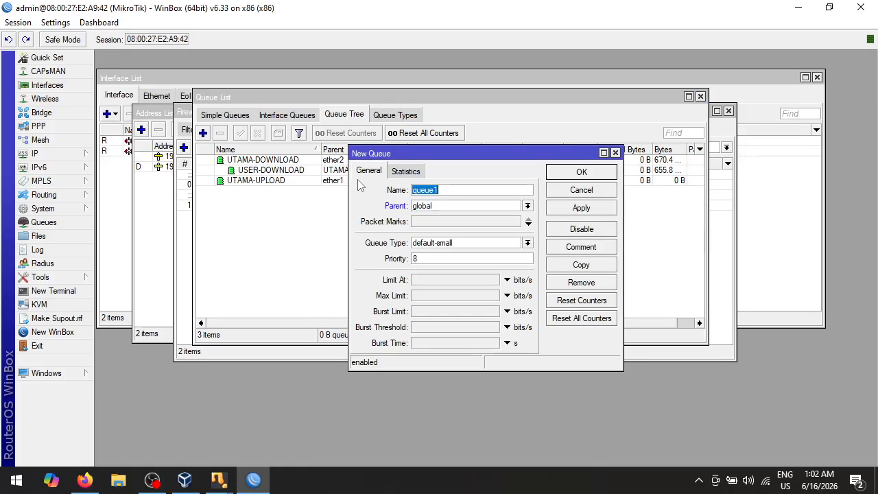
text(USER)
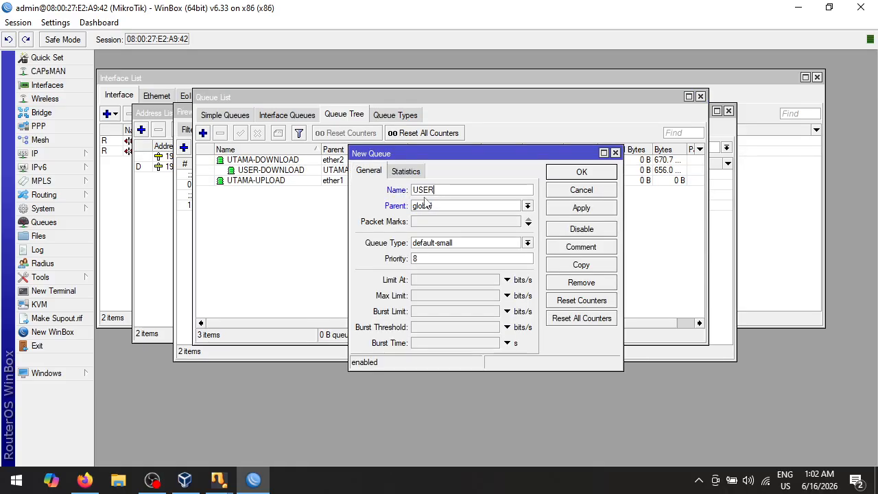
text(0UPLOAD)
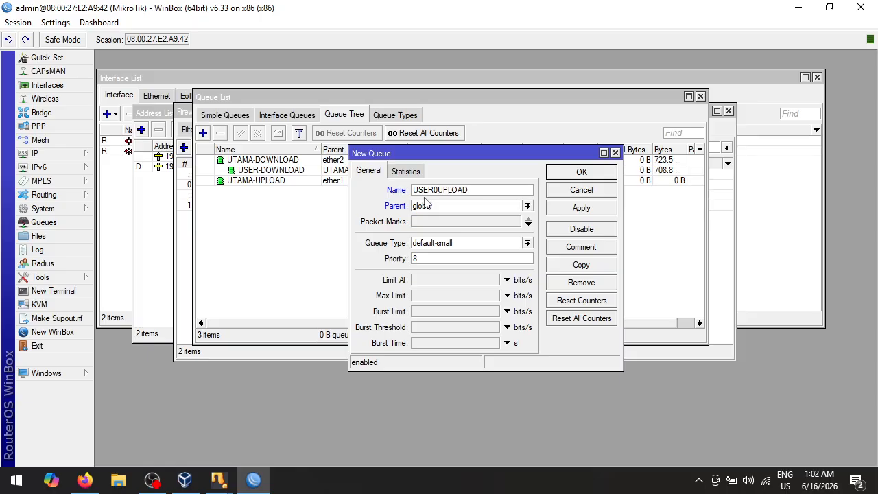
key(BackSpace)
key(BackSpace)
key(BackSpace)
key(BackSpace)
key(BackSpace)
key(BackSpace)
key(BackSpace)
text(-UPLOAD)
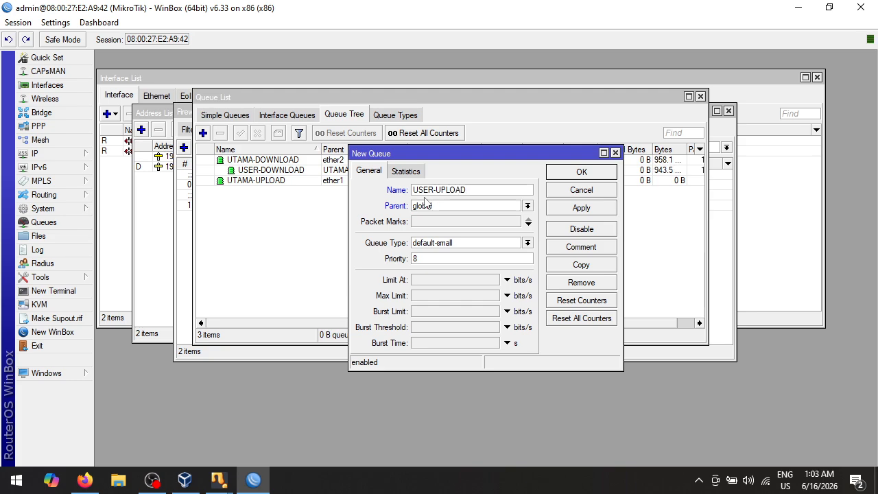
click(528, 206)
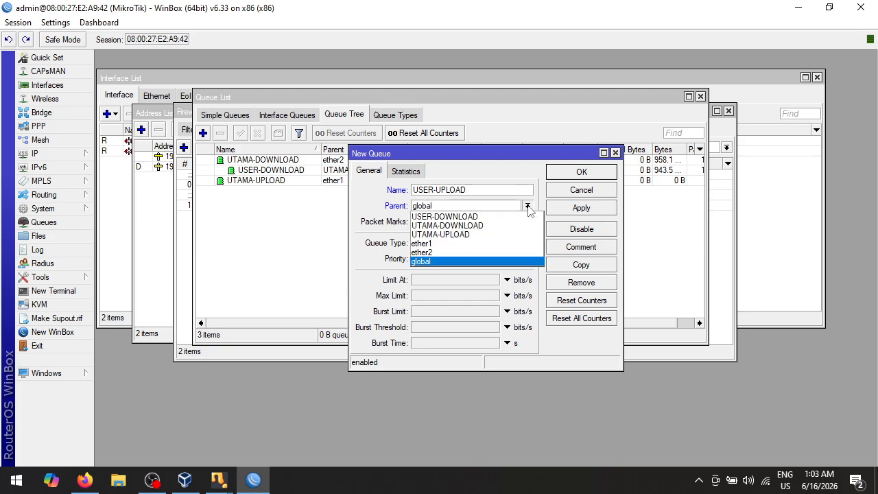
click(447, 244)
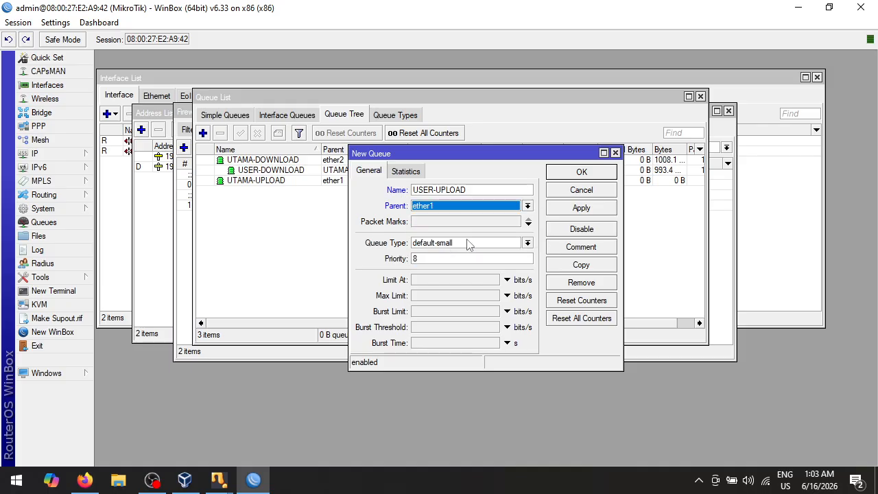
Assign the packet mark INT-UPLOAD and the queue type QTYPE-UPLOAD to the USER-UPLOAD queue
click(528, 224)
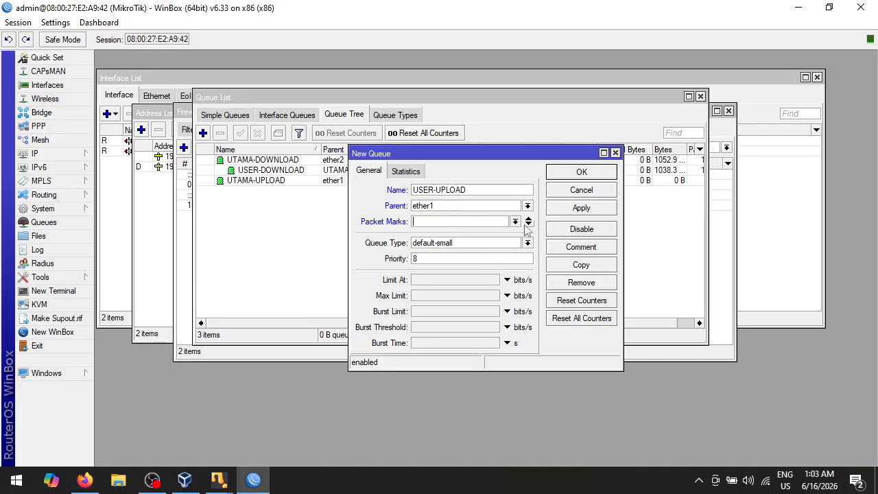
click(516, 221)
click(467, 251)
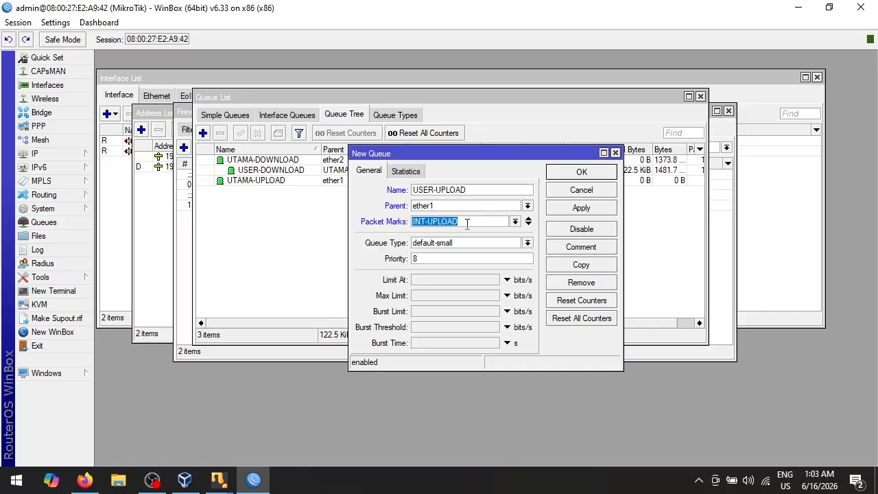
click(526, 243)
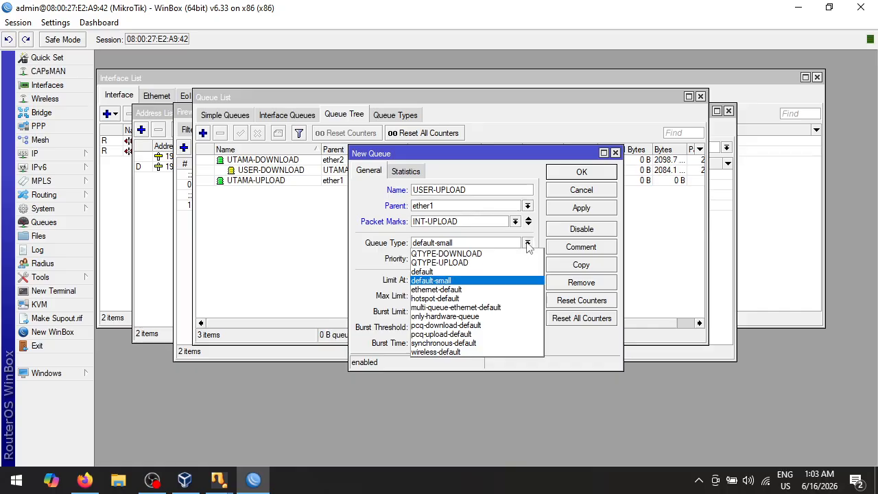
click(473, 263)
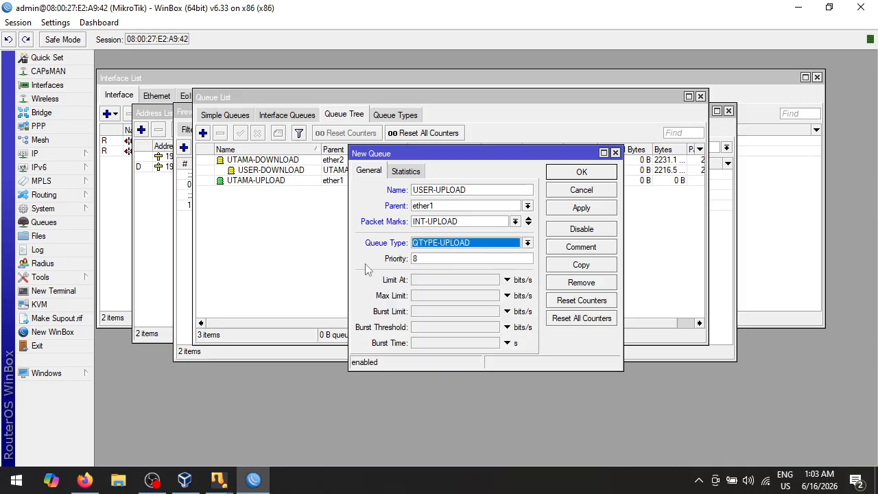
Set the USER-UPLOAD queue's max limit to 2M and limit at to 1M, and save it
click(426, 297)
text(2)
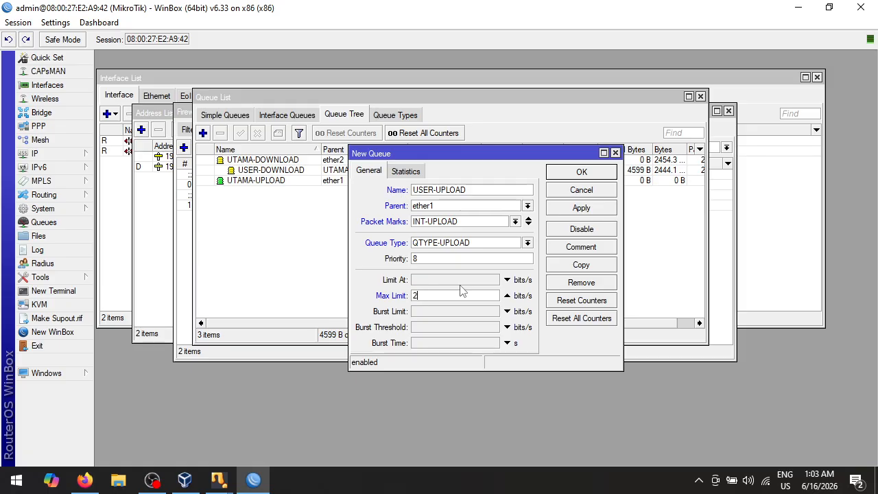
text(M)
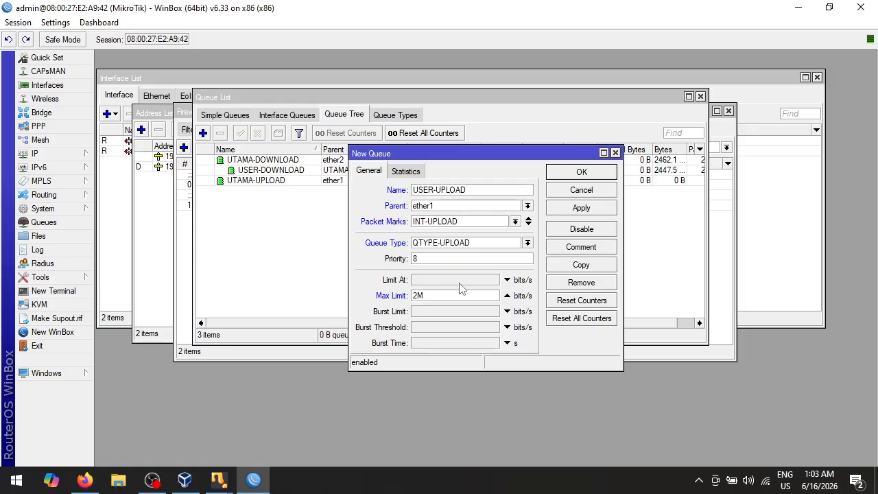
click(459, 281)
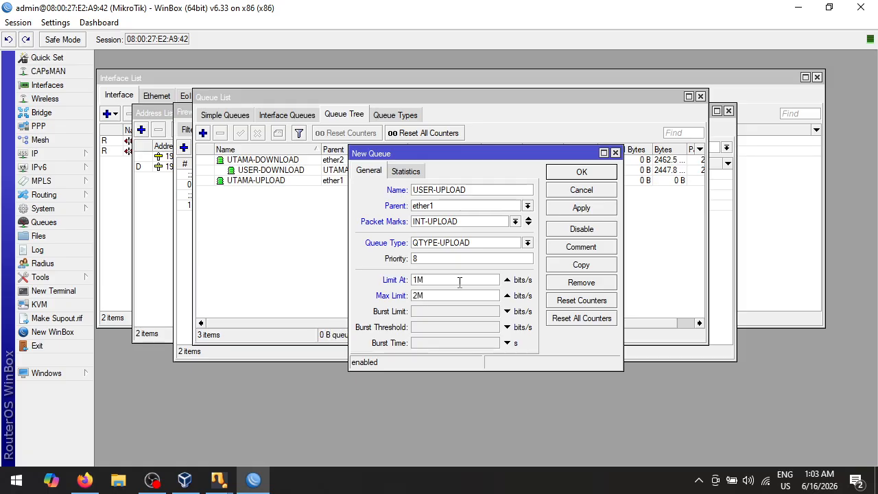
click(578, 176)
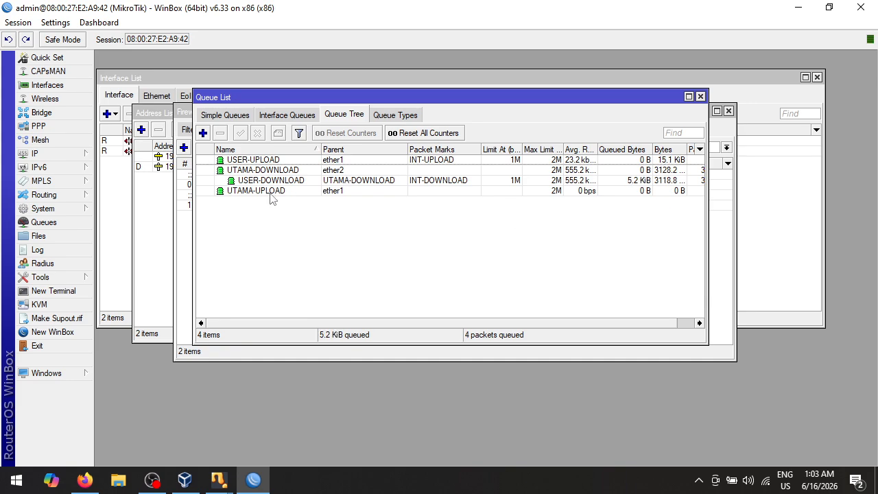
Change the parent of the USER-UPLOAD queue to UTAMA-UPLOAD and save it
double_click(273, 160)
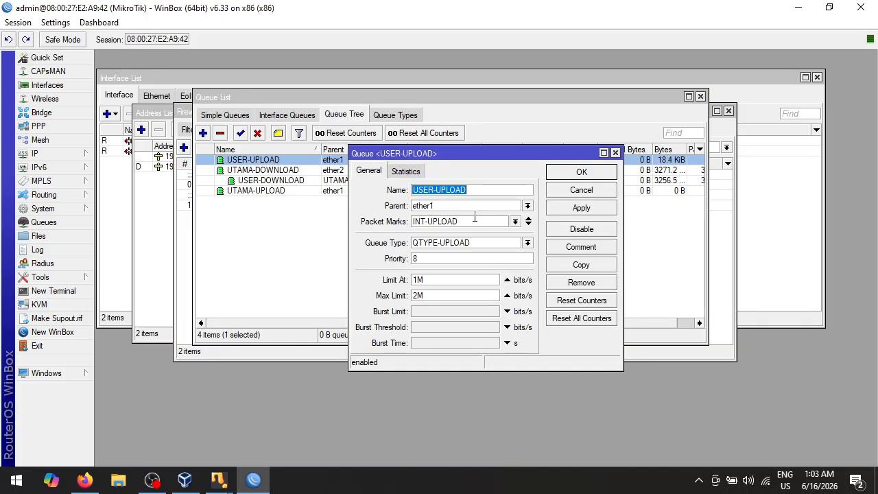
click(527, 206)
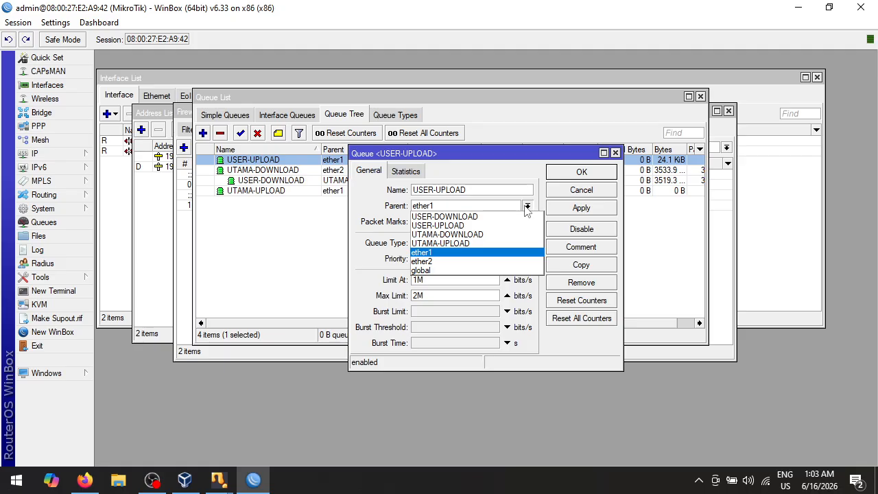
click(473, 243)
click(579, 208)
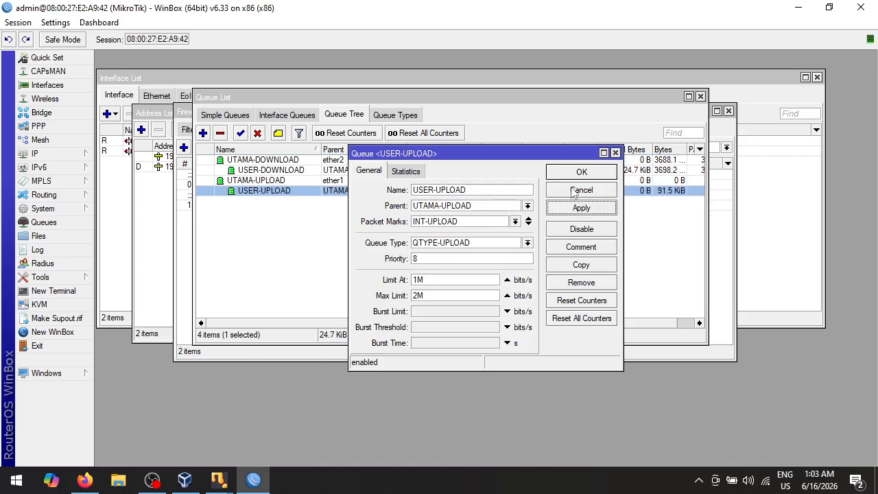
click(580, 172)
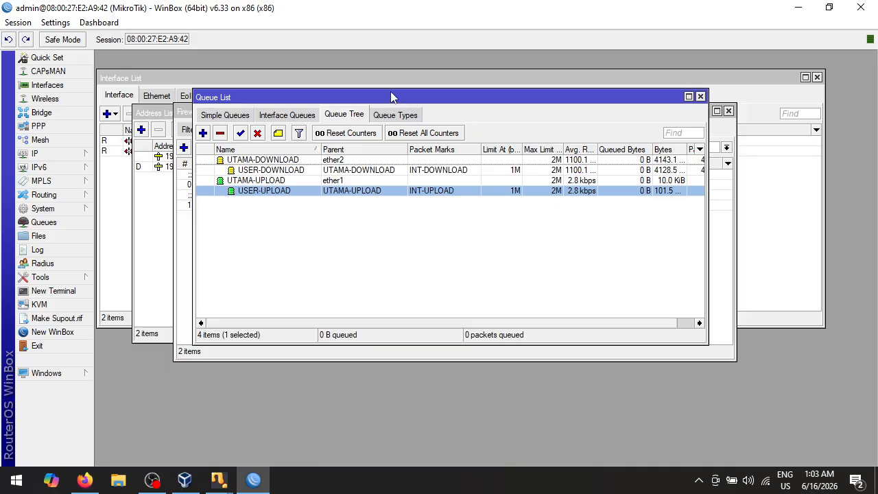
Move and widen the Queue List window, then switch to the client_win10 virtual machine and place it so the queue names stay readable
drag(390, 92, 314, 91)
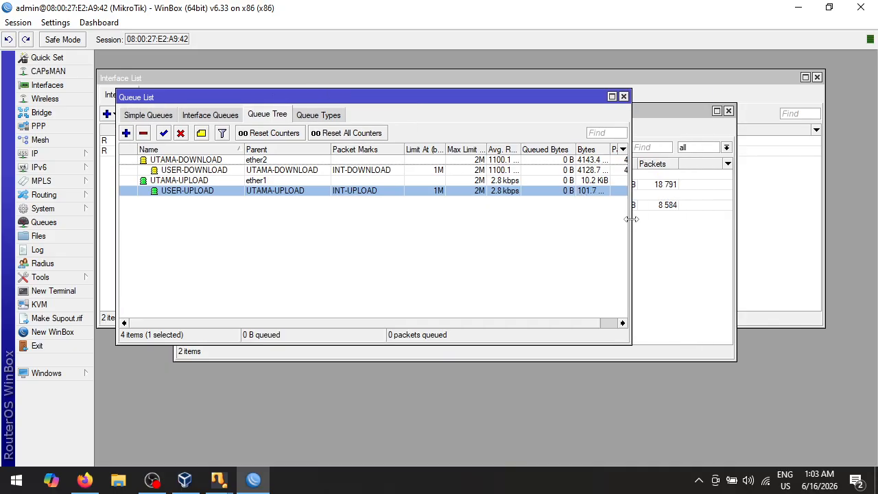
drag(630, 209, 724, 208)
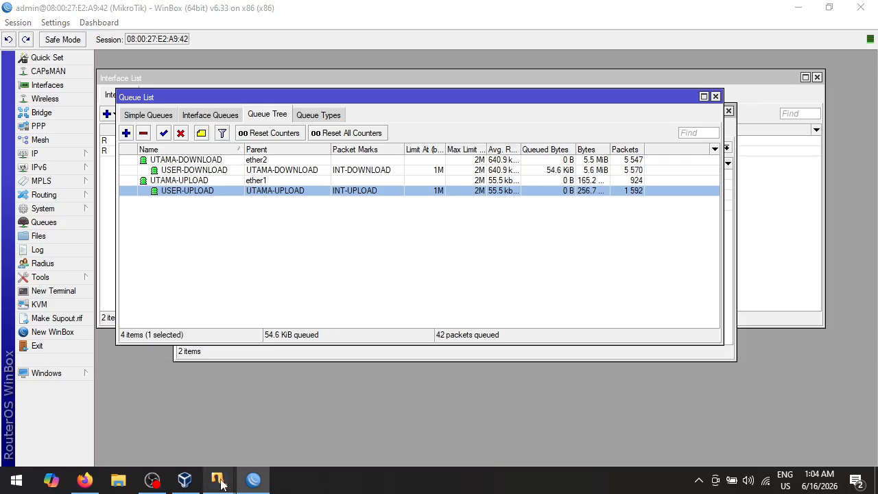
mouse_move(221, 484)
click(327, 398)
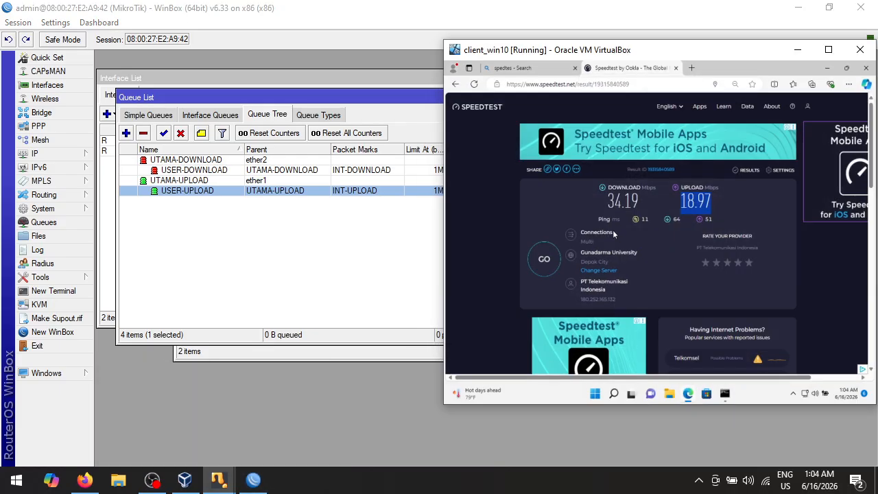
drag(642, 55, 692, 59)
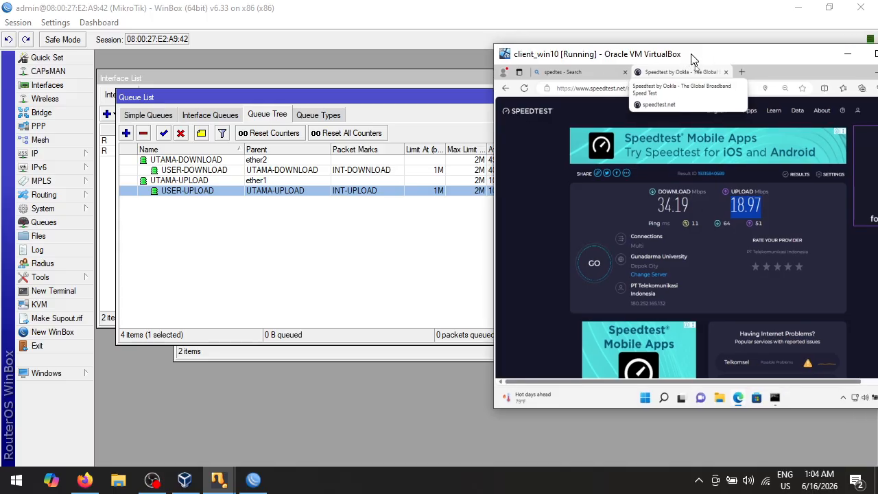
click(625, 88)
key(ctrl+c)
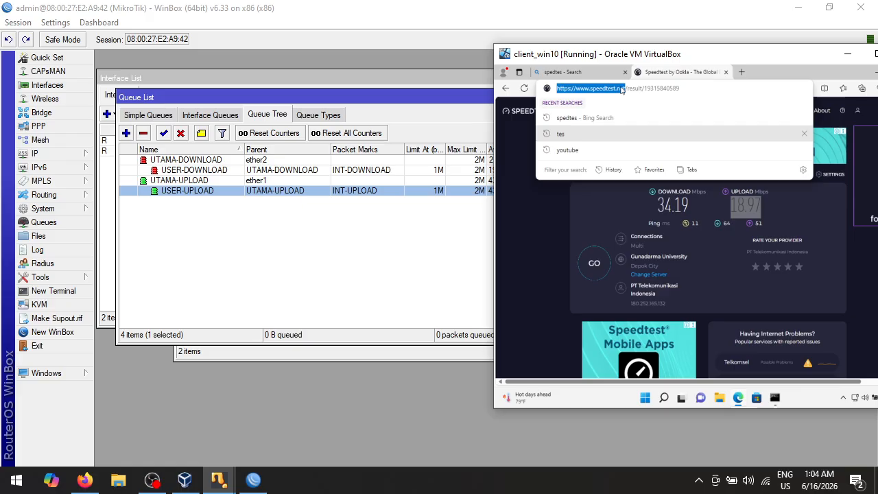
key(ctrl+t)
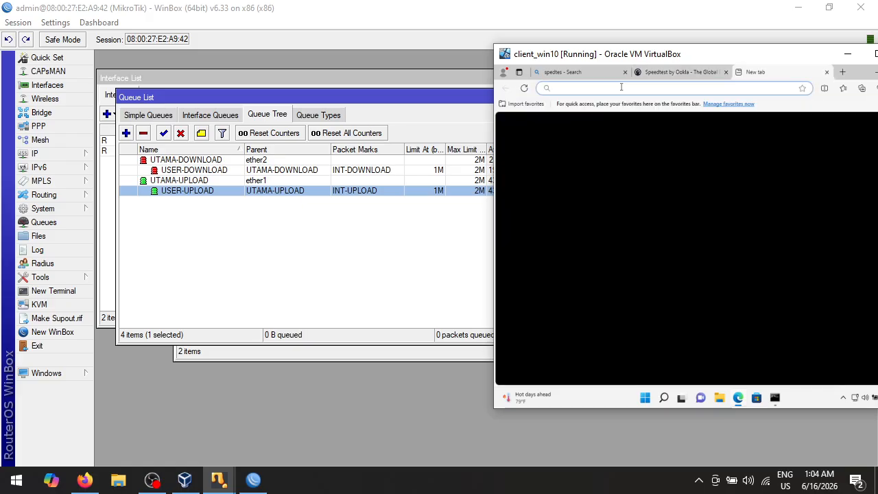
key(ctrl+v)
key(Return)
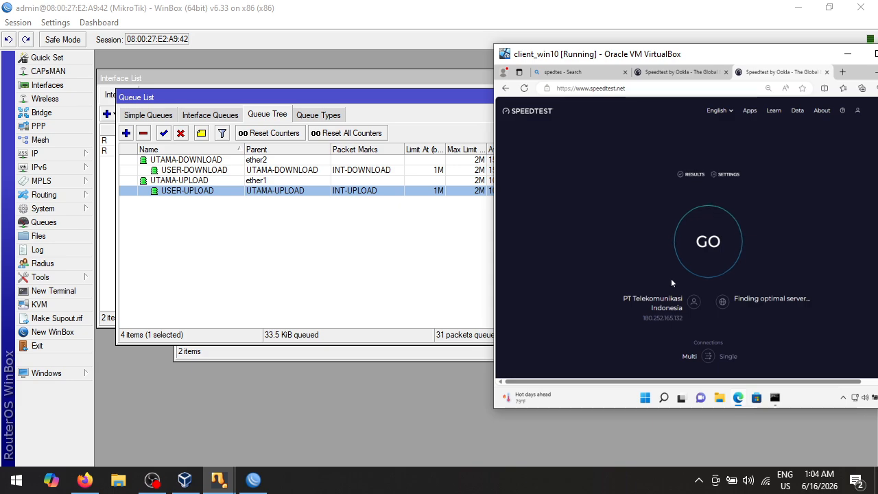
click(693, 237)
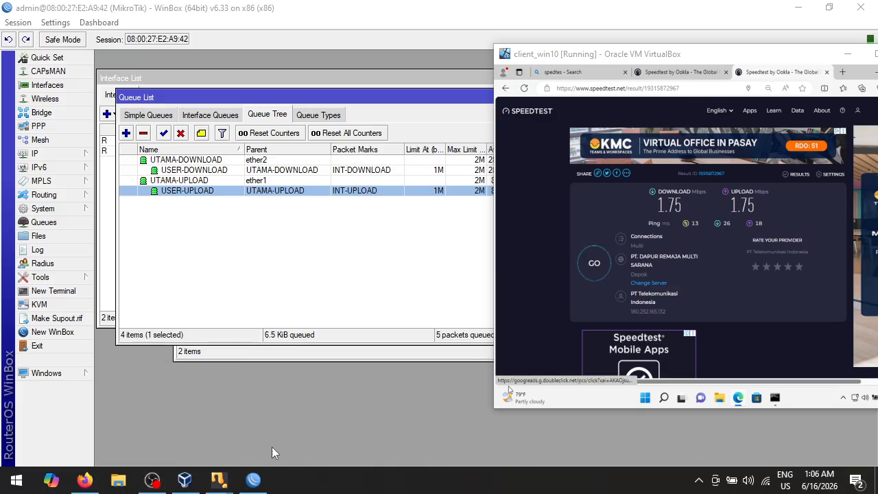
mouse_move(156, 482)
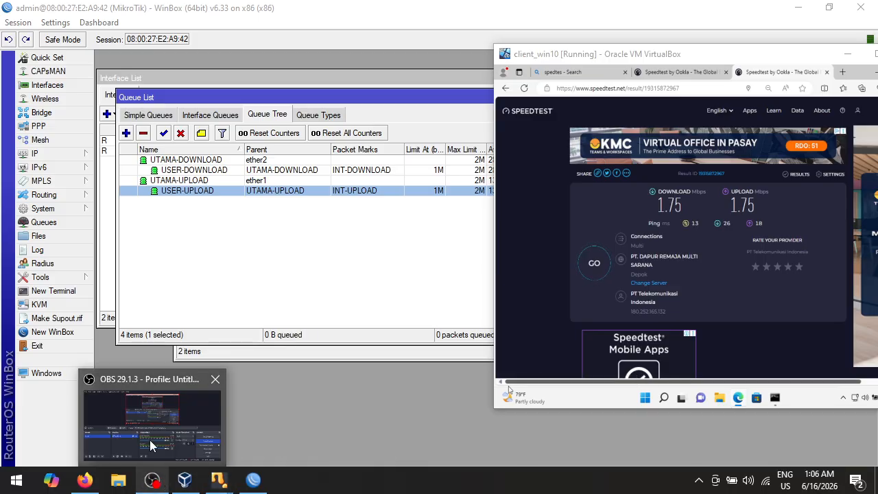